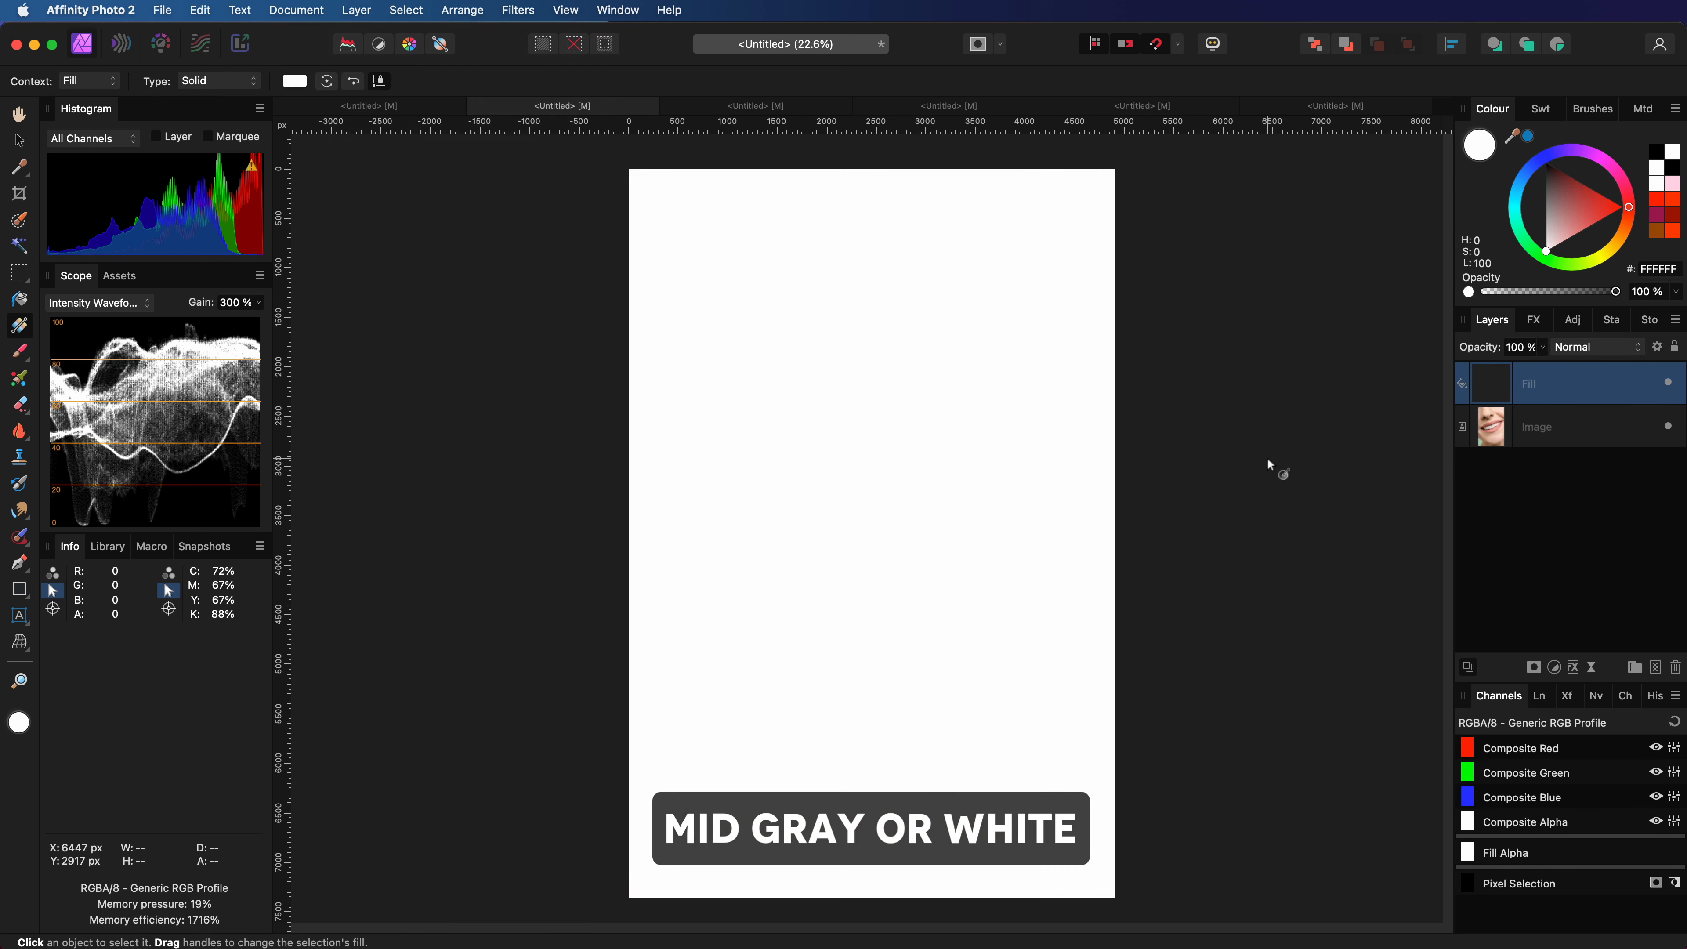
# - Set the white fill layer's blend mode to Colour and duplicate the layer
pyautogui.click(1595, 347)
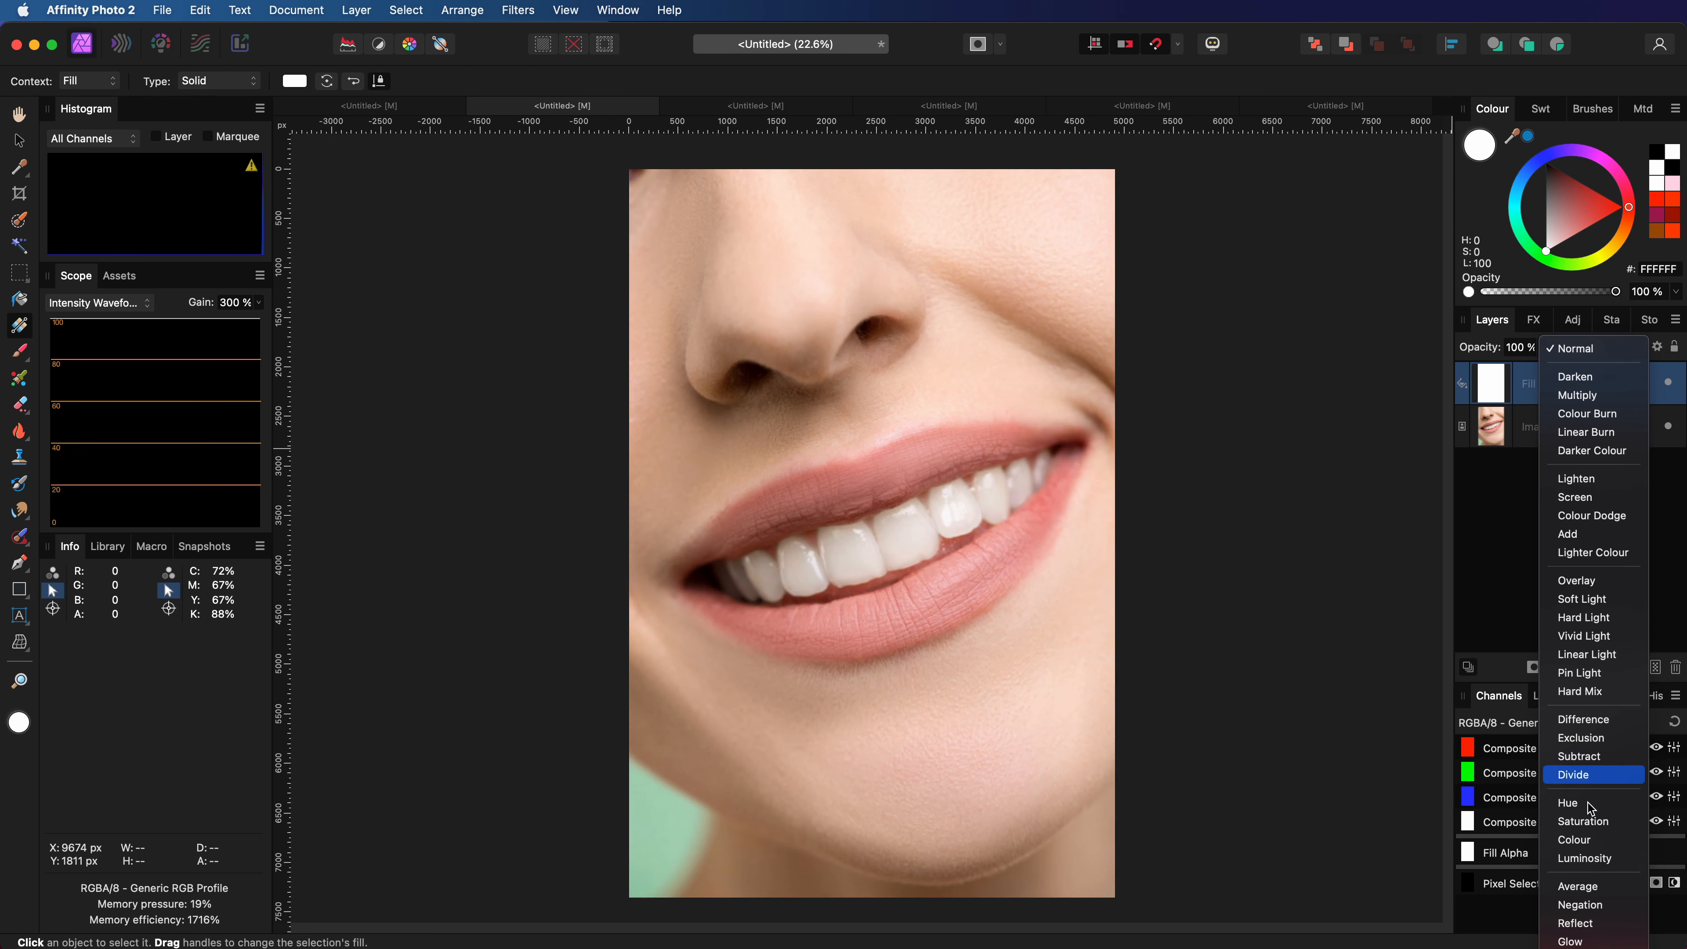
pyautogui.click(1597, 842)
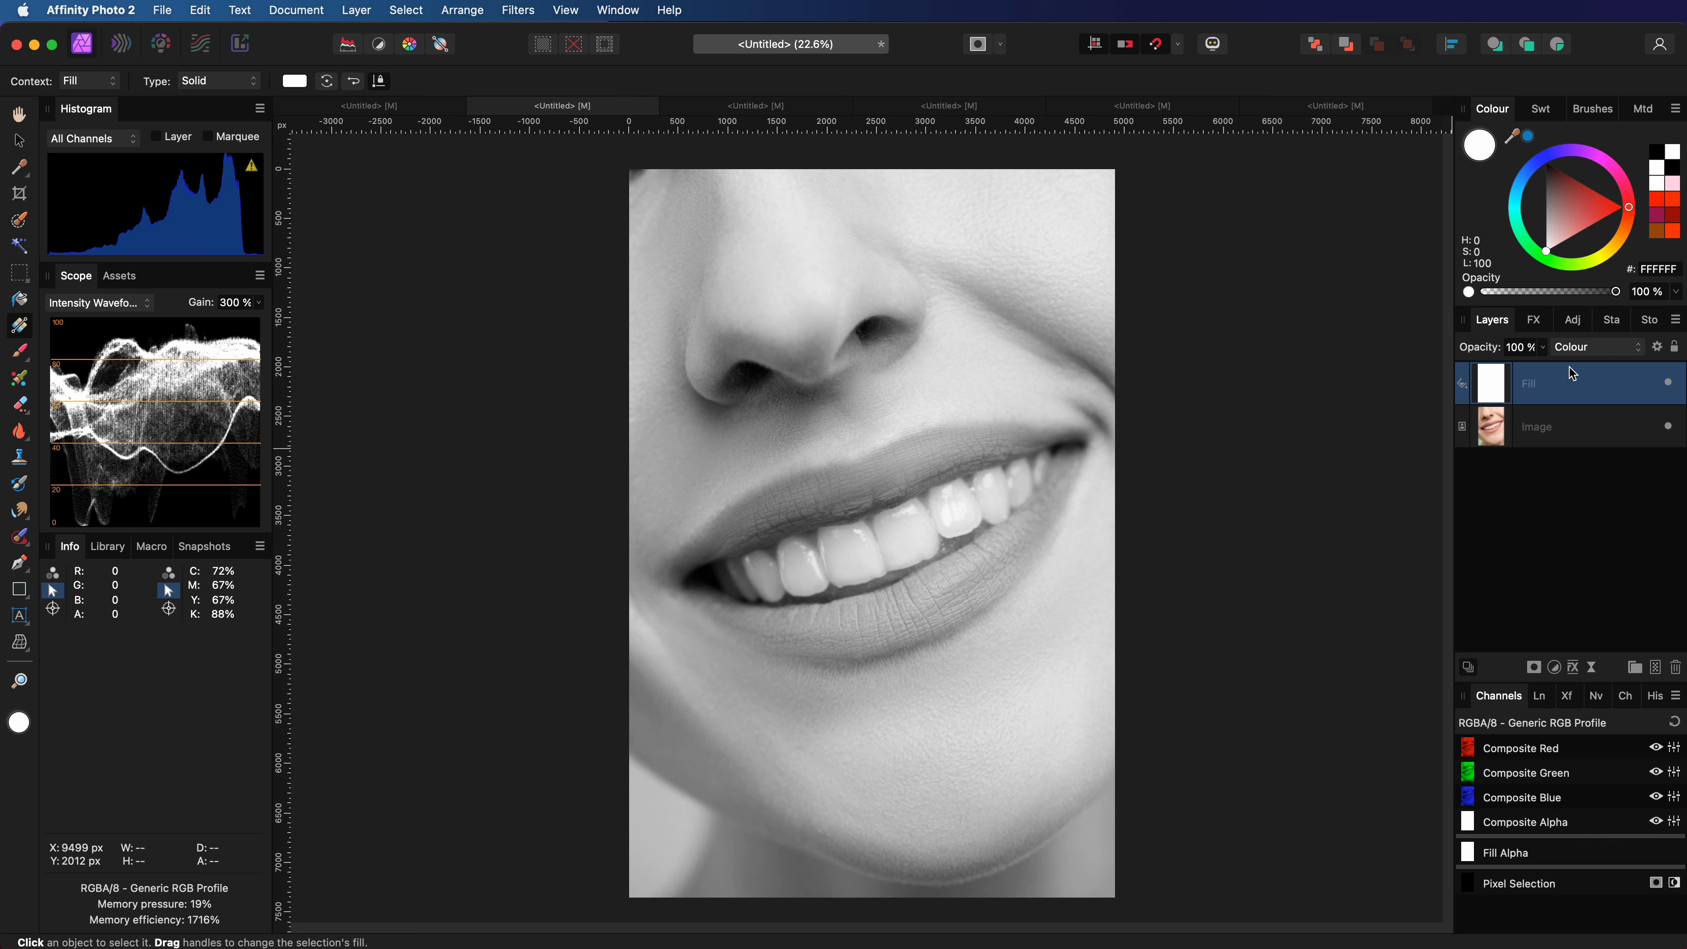
pyautogui.press('v')
pyautogui.rightClick(1529, 378)
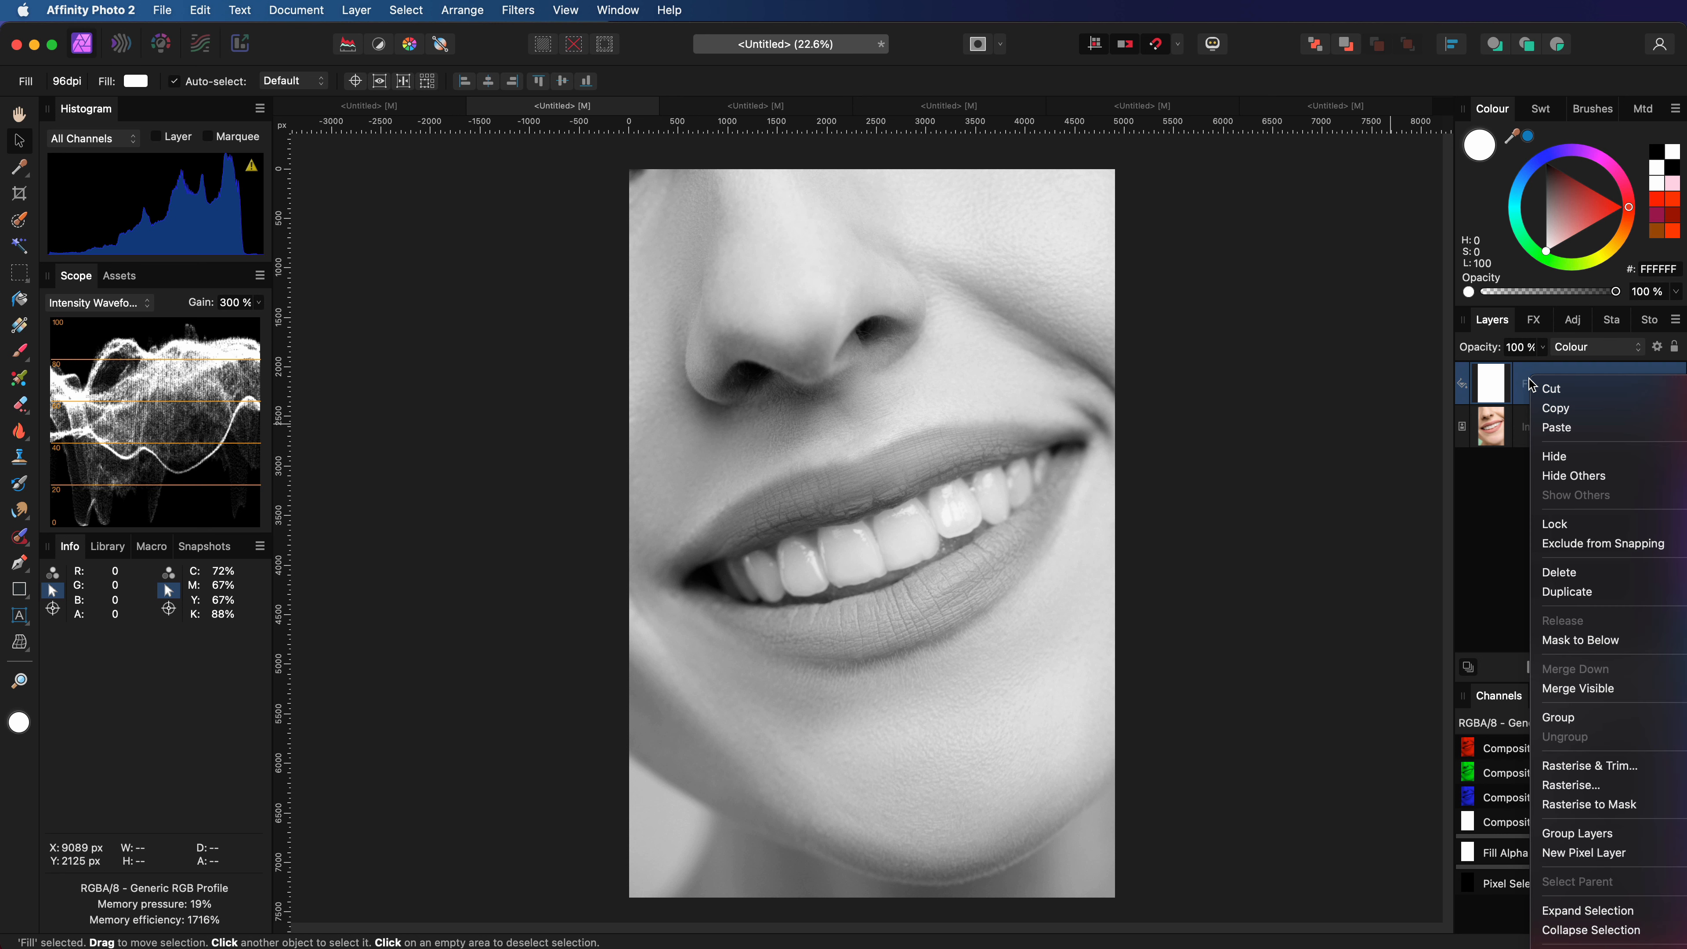
pyautogui.click(1573, 591)
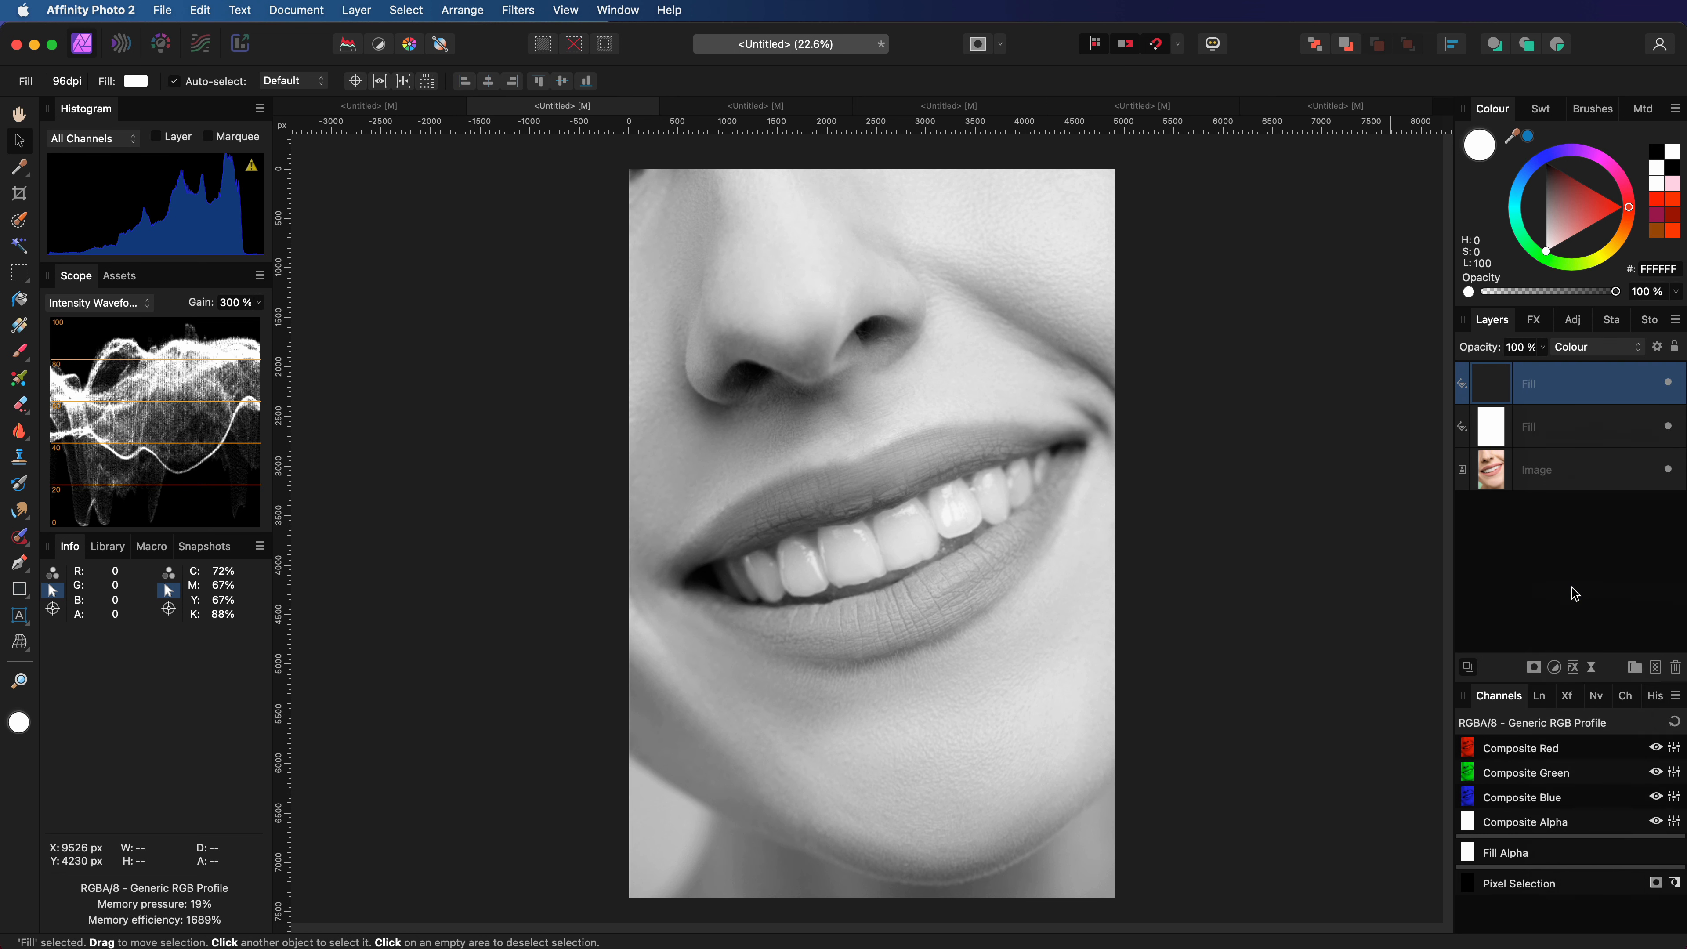
# - Colour the duplicated fill layer #920043 and set its blend mode to Overlay
pyautogui.click(1660, 269)
pyautogui.write('920043')
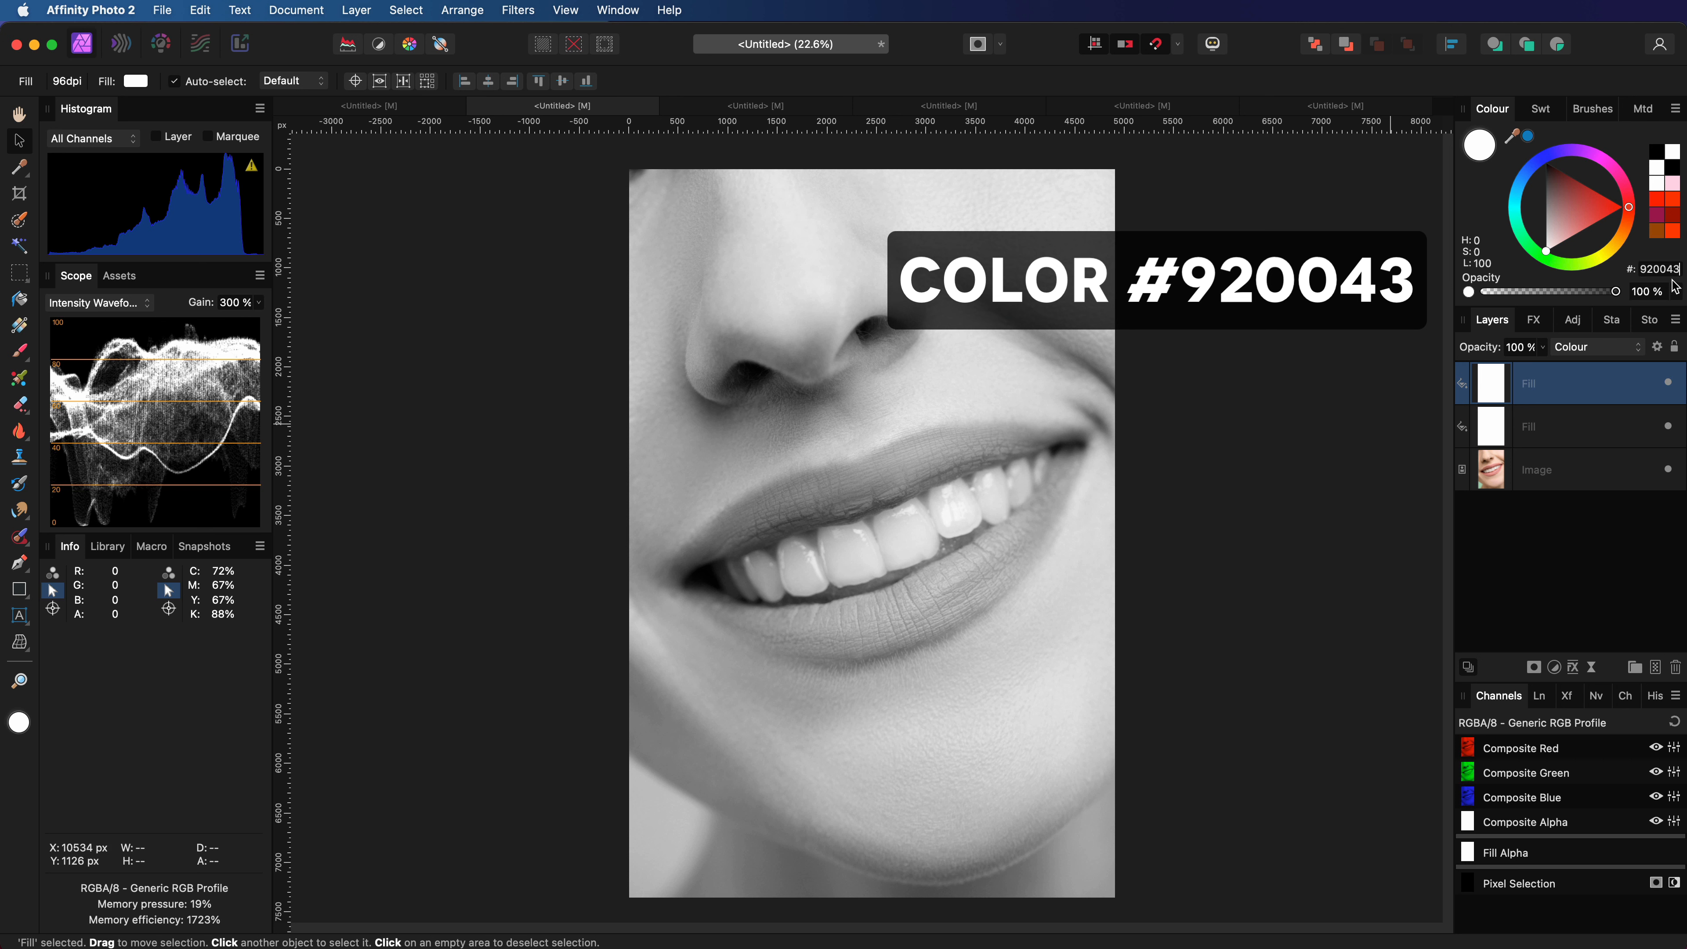
pyautogui.press('Return')
pyautogui.click(1584, 348)
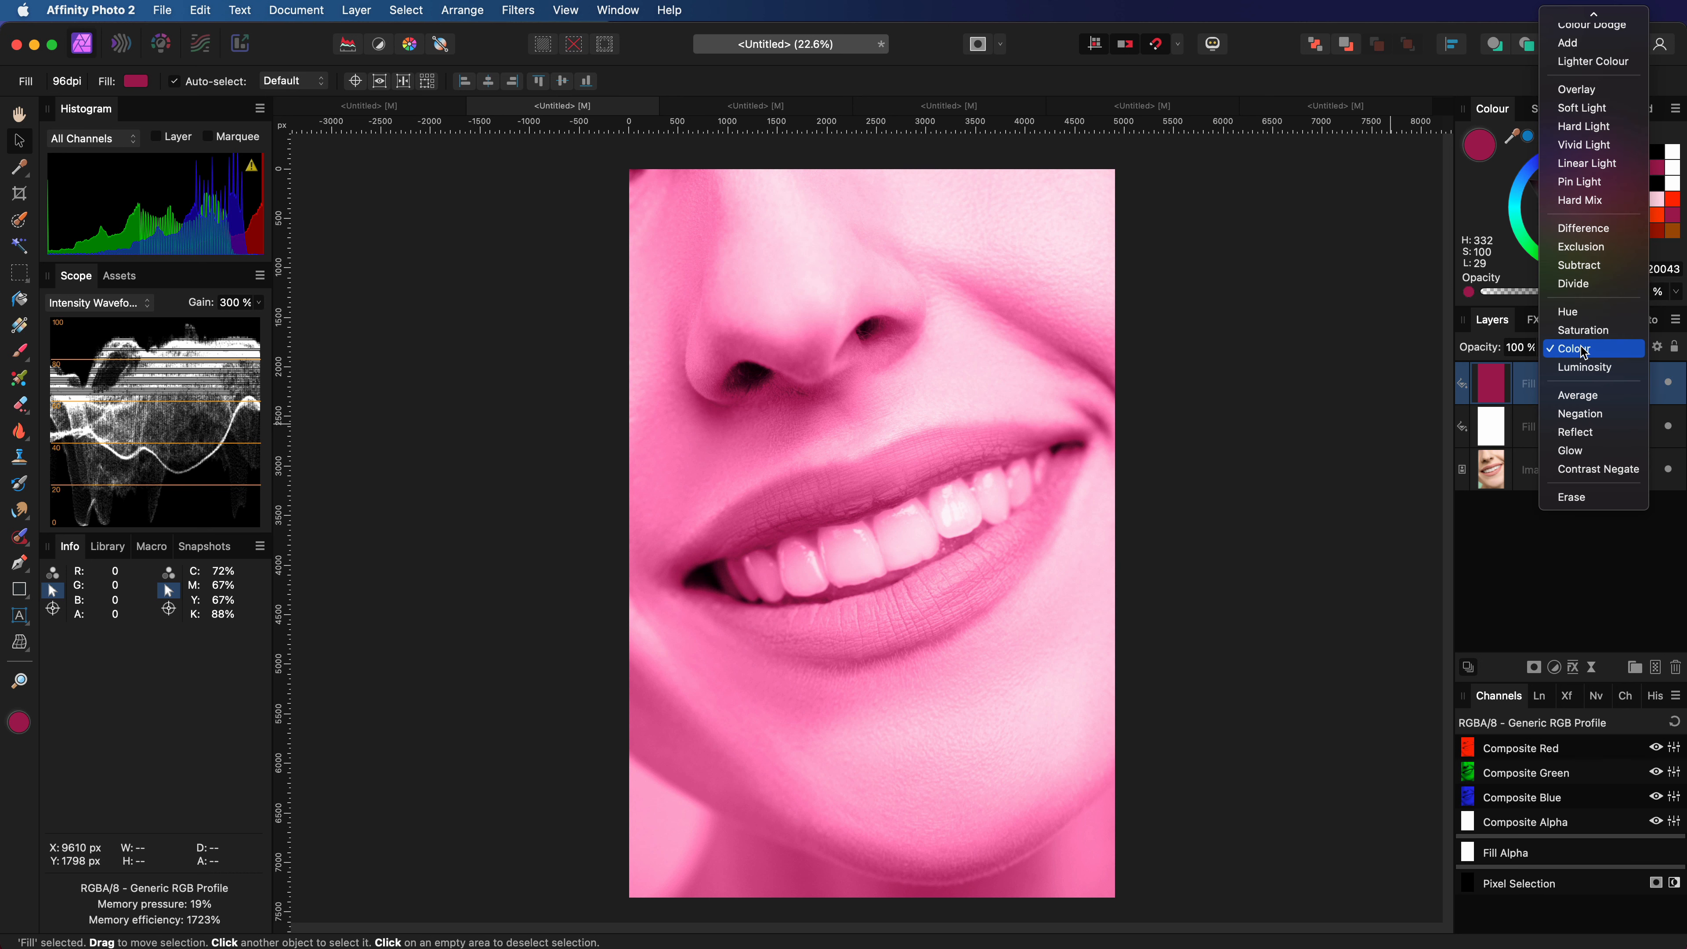
pyautogui.click(1592, 89)
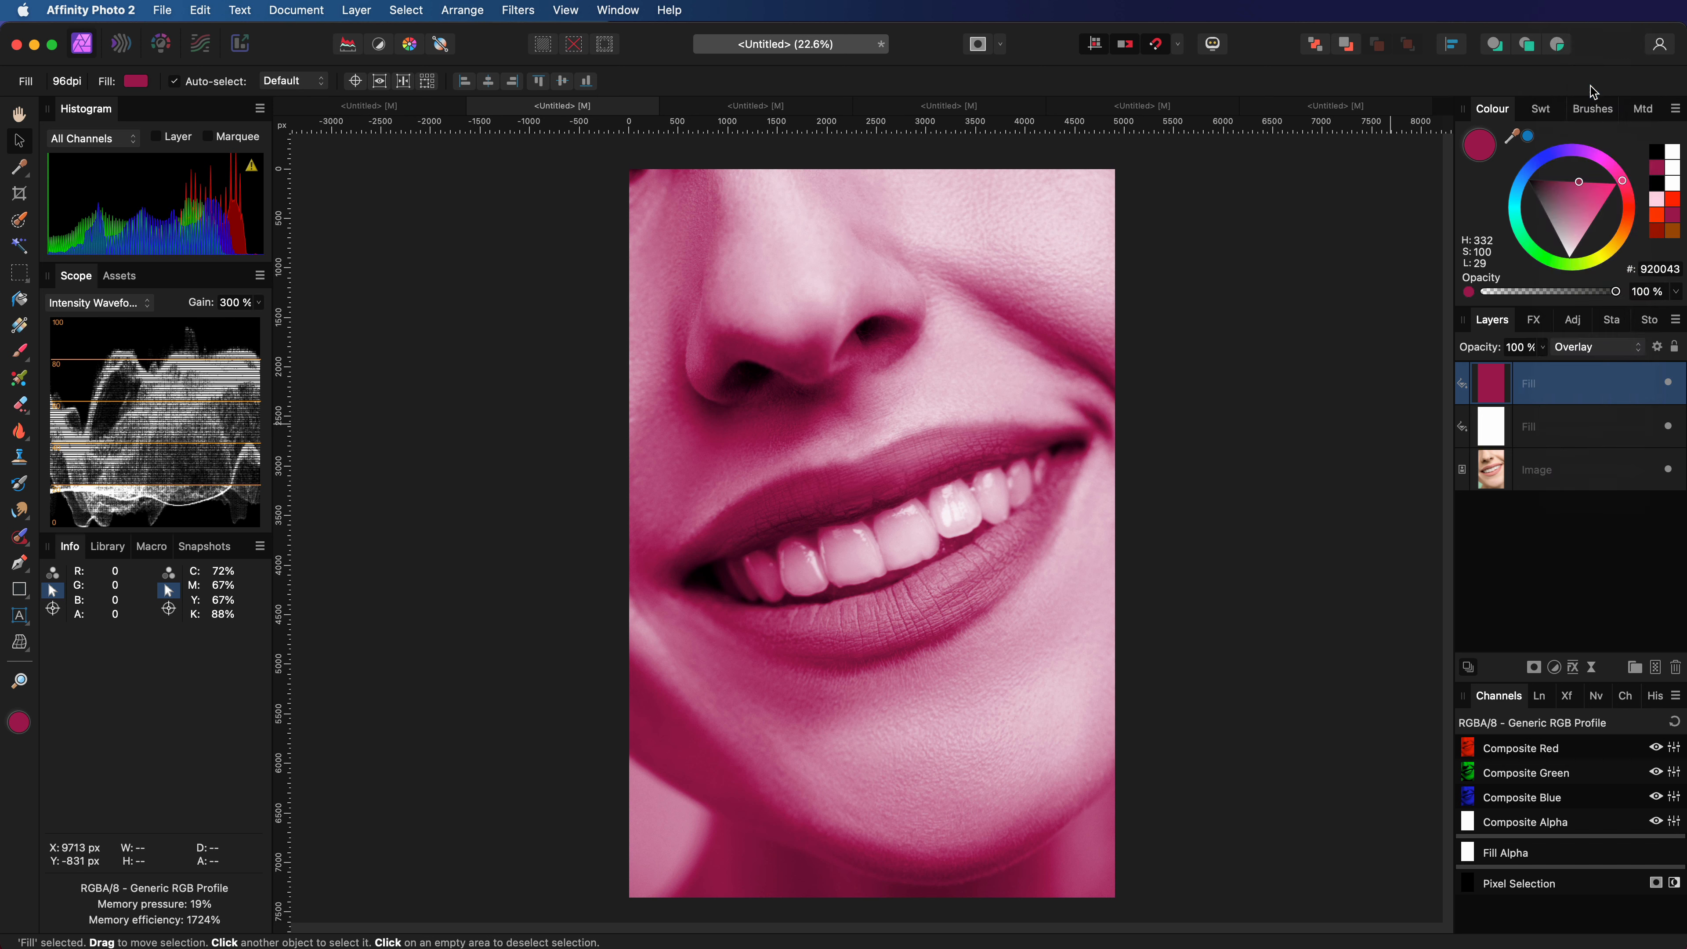
# - In the crimson fill's blend ranges, lower the Red channel's underlying composition curve to 0% output at 0% input
pyautogui.click(1657, 348)
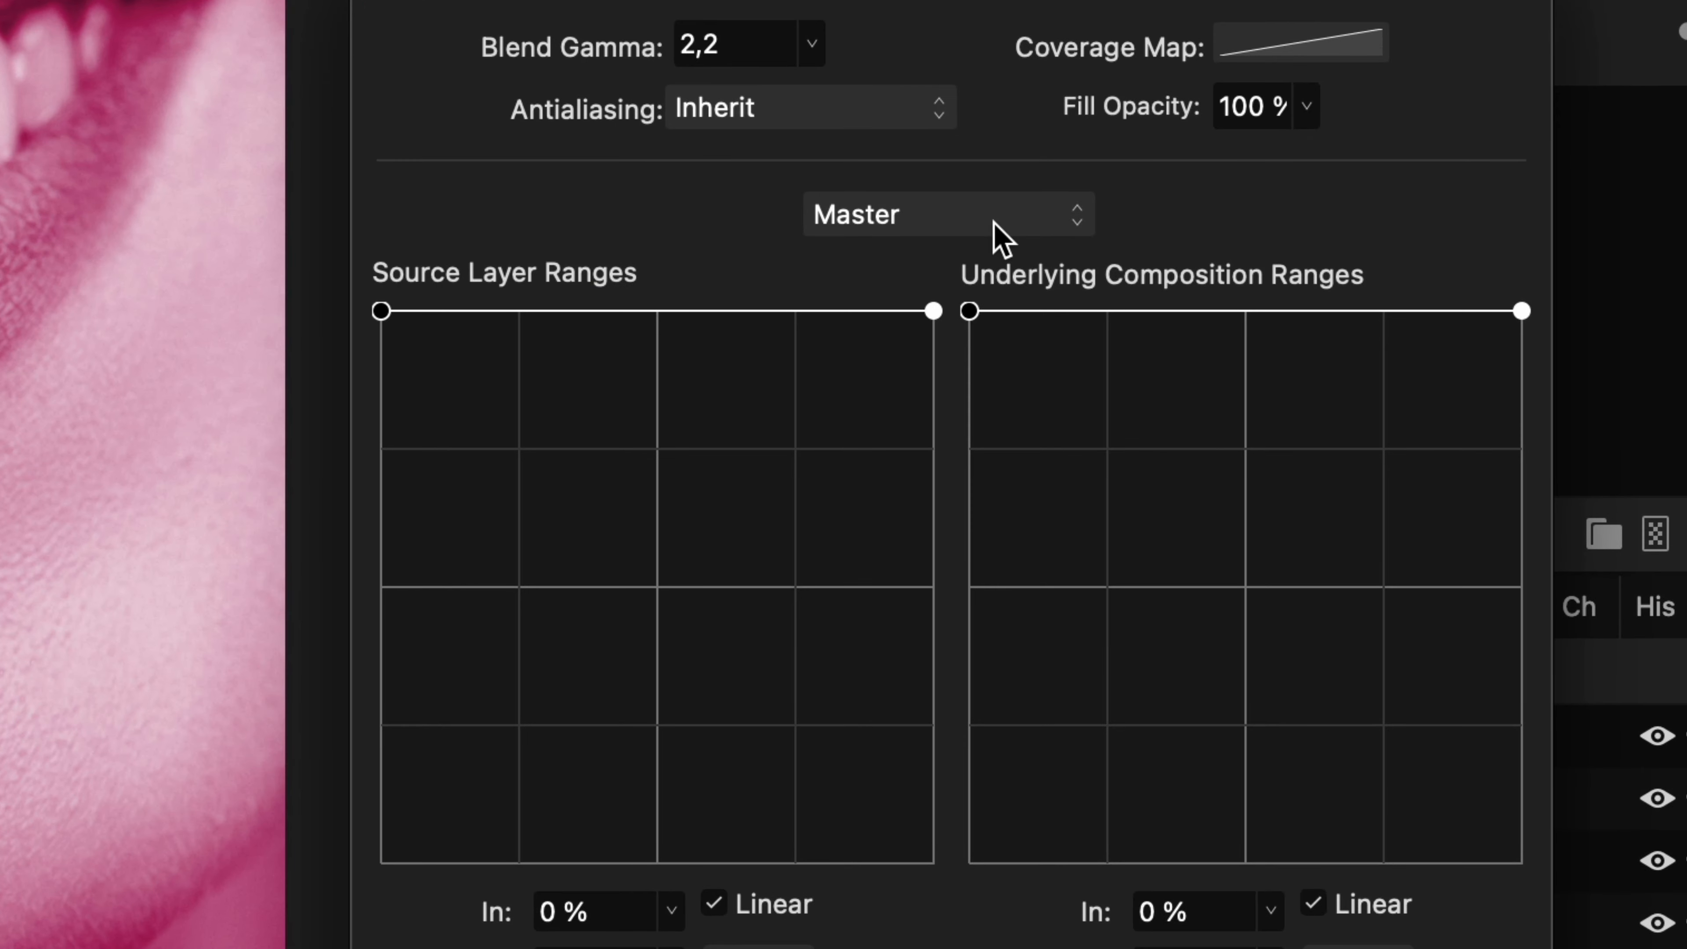
pyautogui.click(1000, 229)
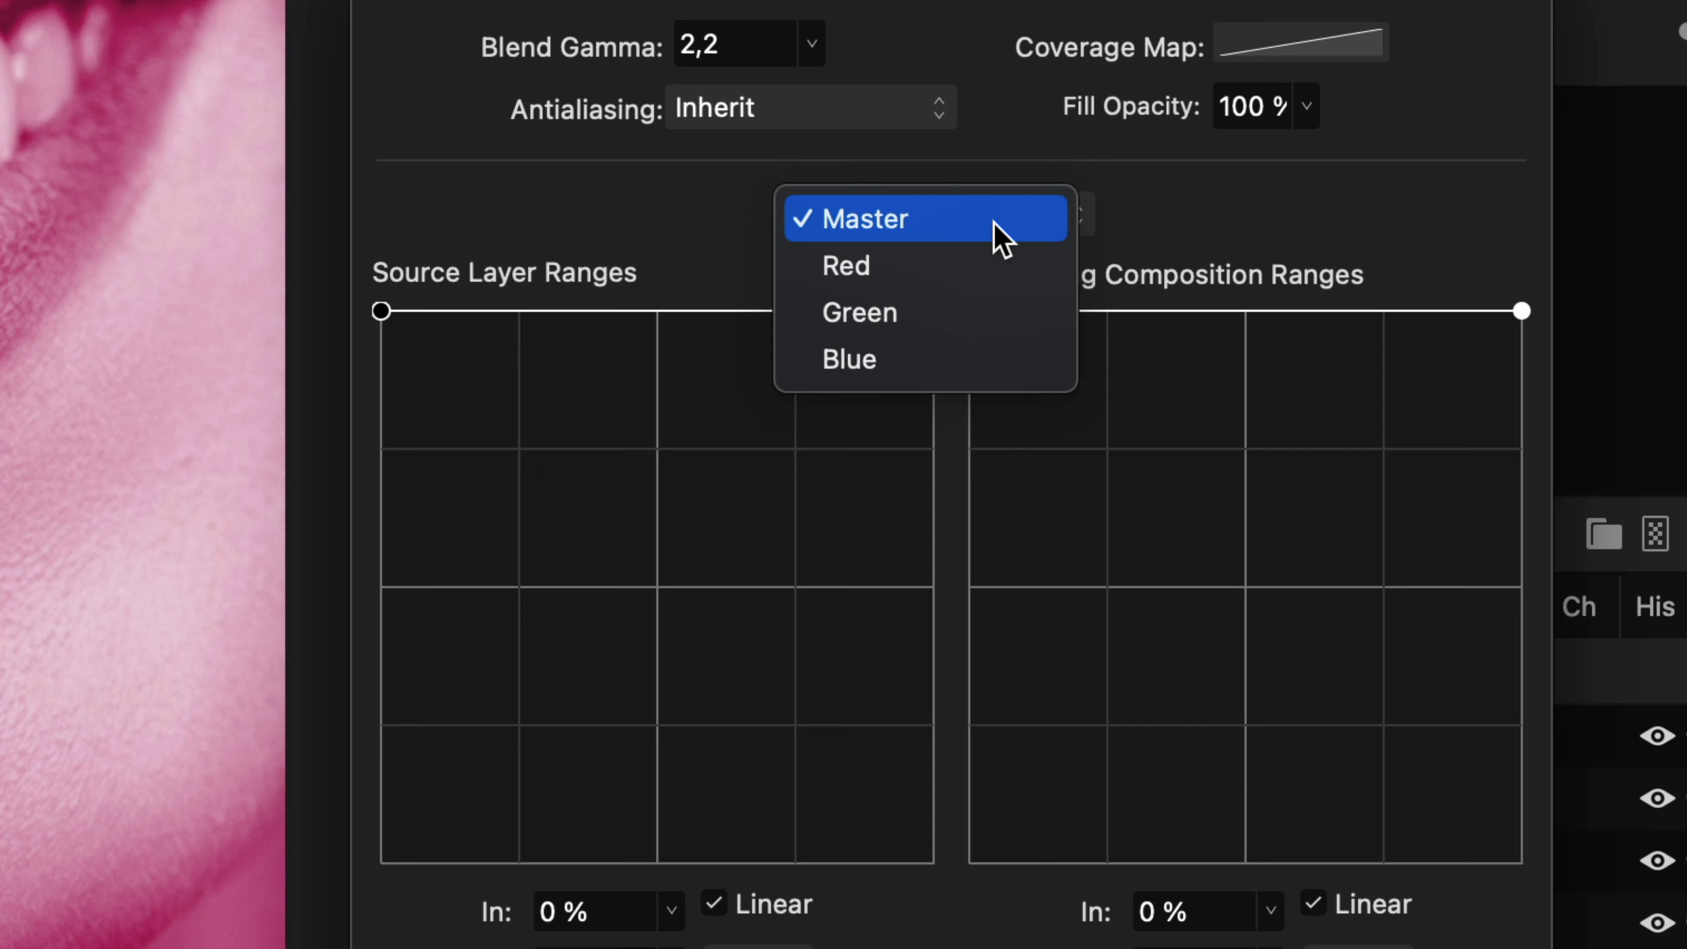
pyautogui.click(996, 276)
pyautogui.click(1360, 569)
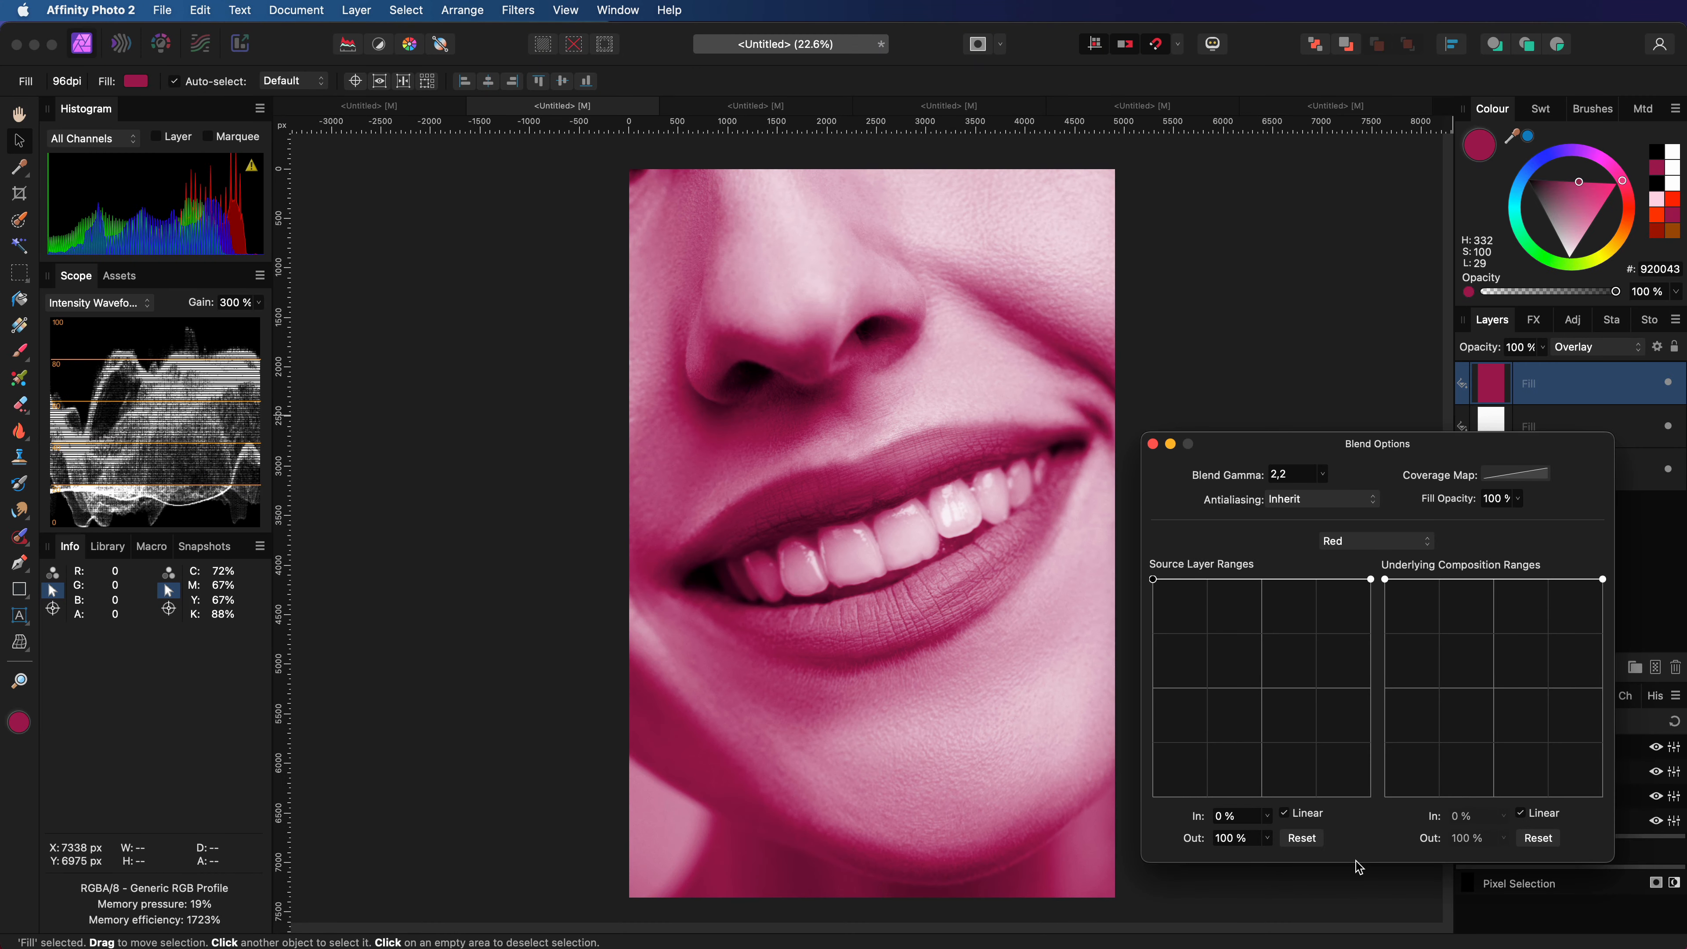
pyautogui.moveTo(1385, 581); pyautogui.dragTo(1385, 796)
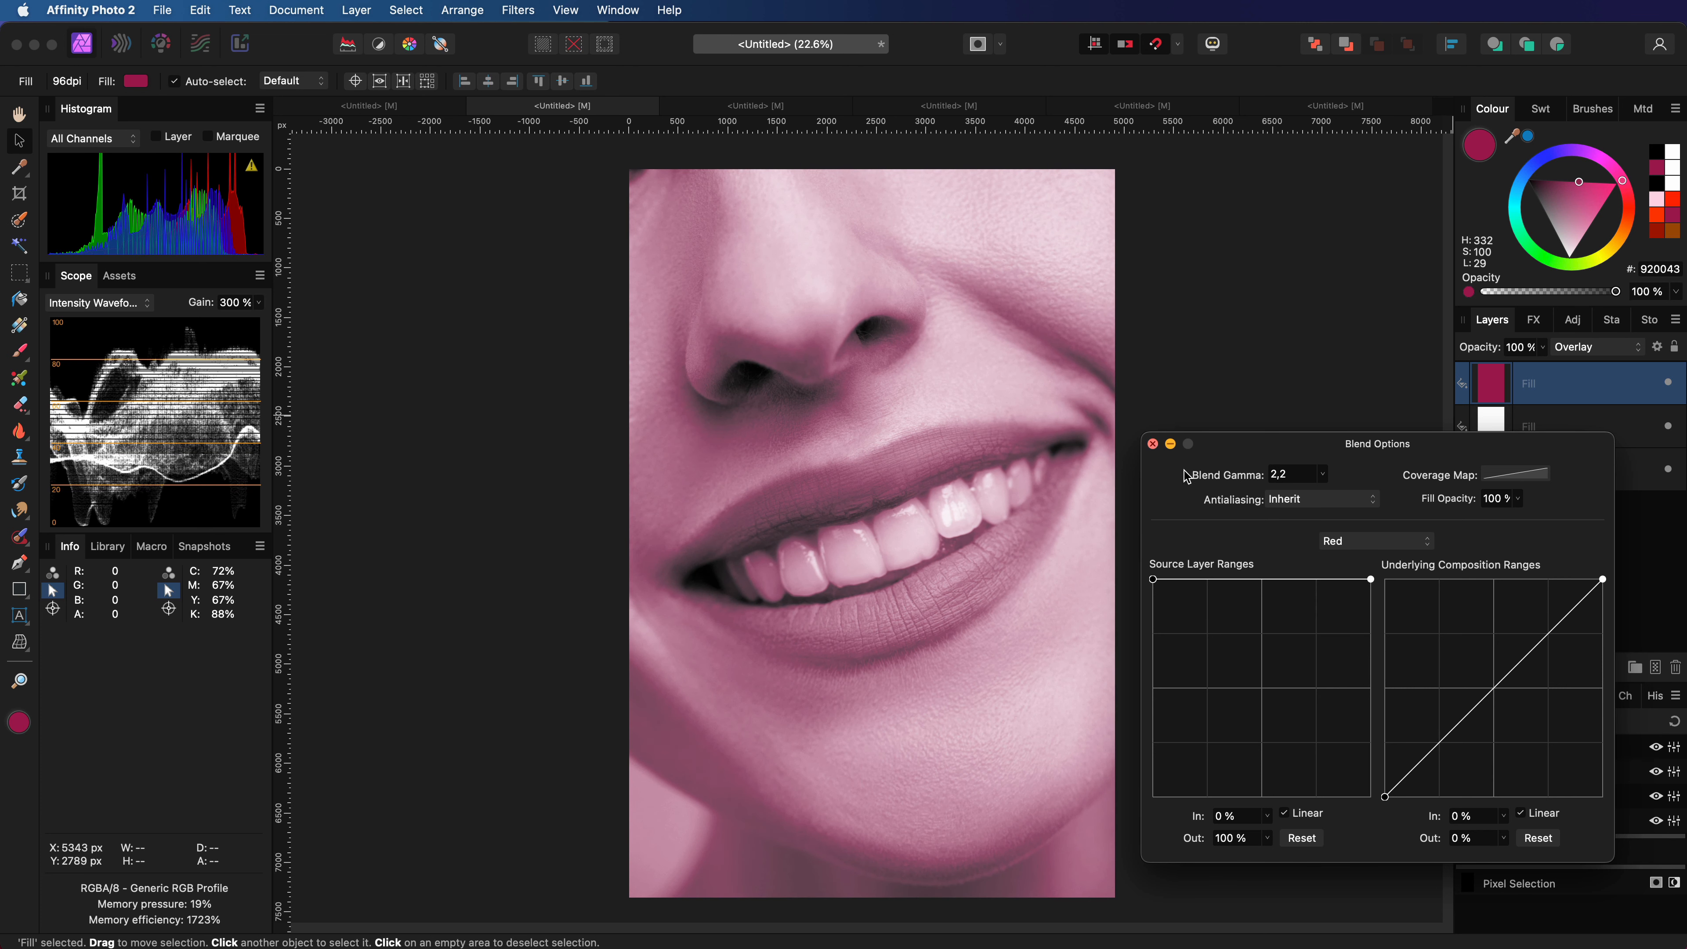
pyautogui.click(1152, 444)
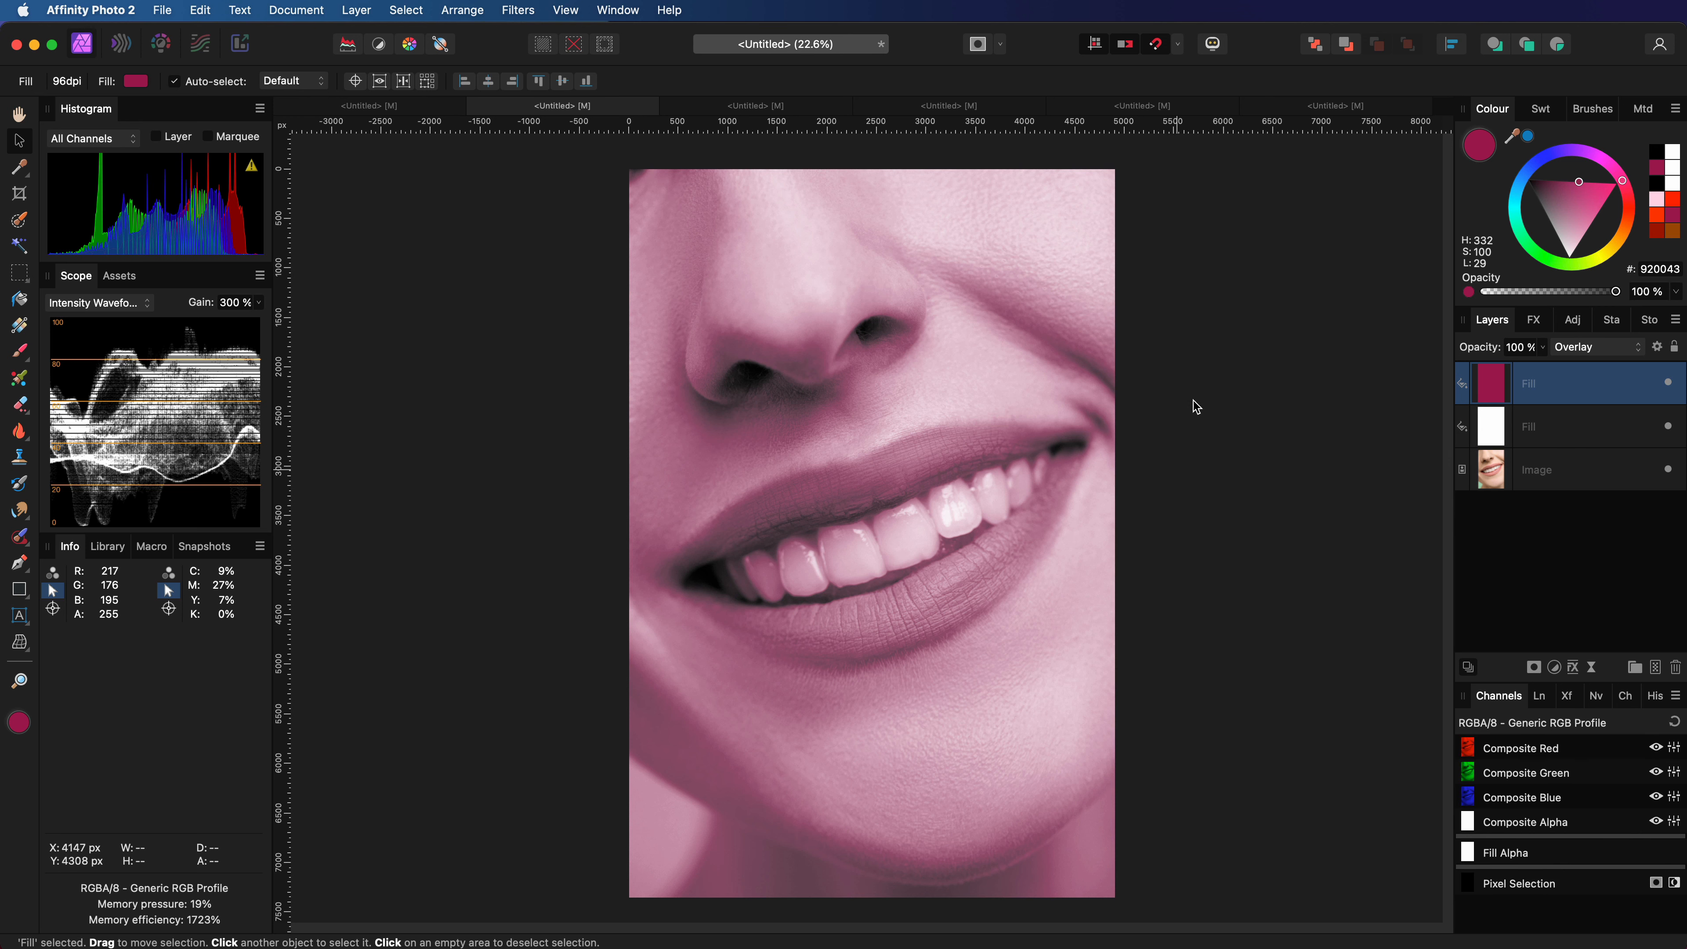
# - Group the two fill layers and add a black mask inside the group
pyautogui.keyDown('shift'); pyautogui.click(1533, 427); pyautogui.keyUp('shift')
pyautogui.rightClick(1551, 380)
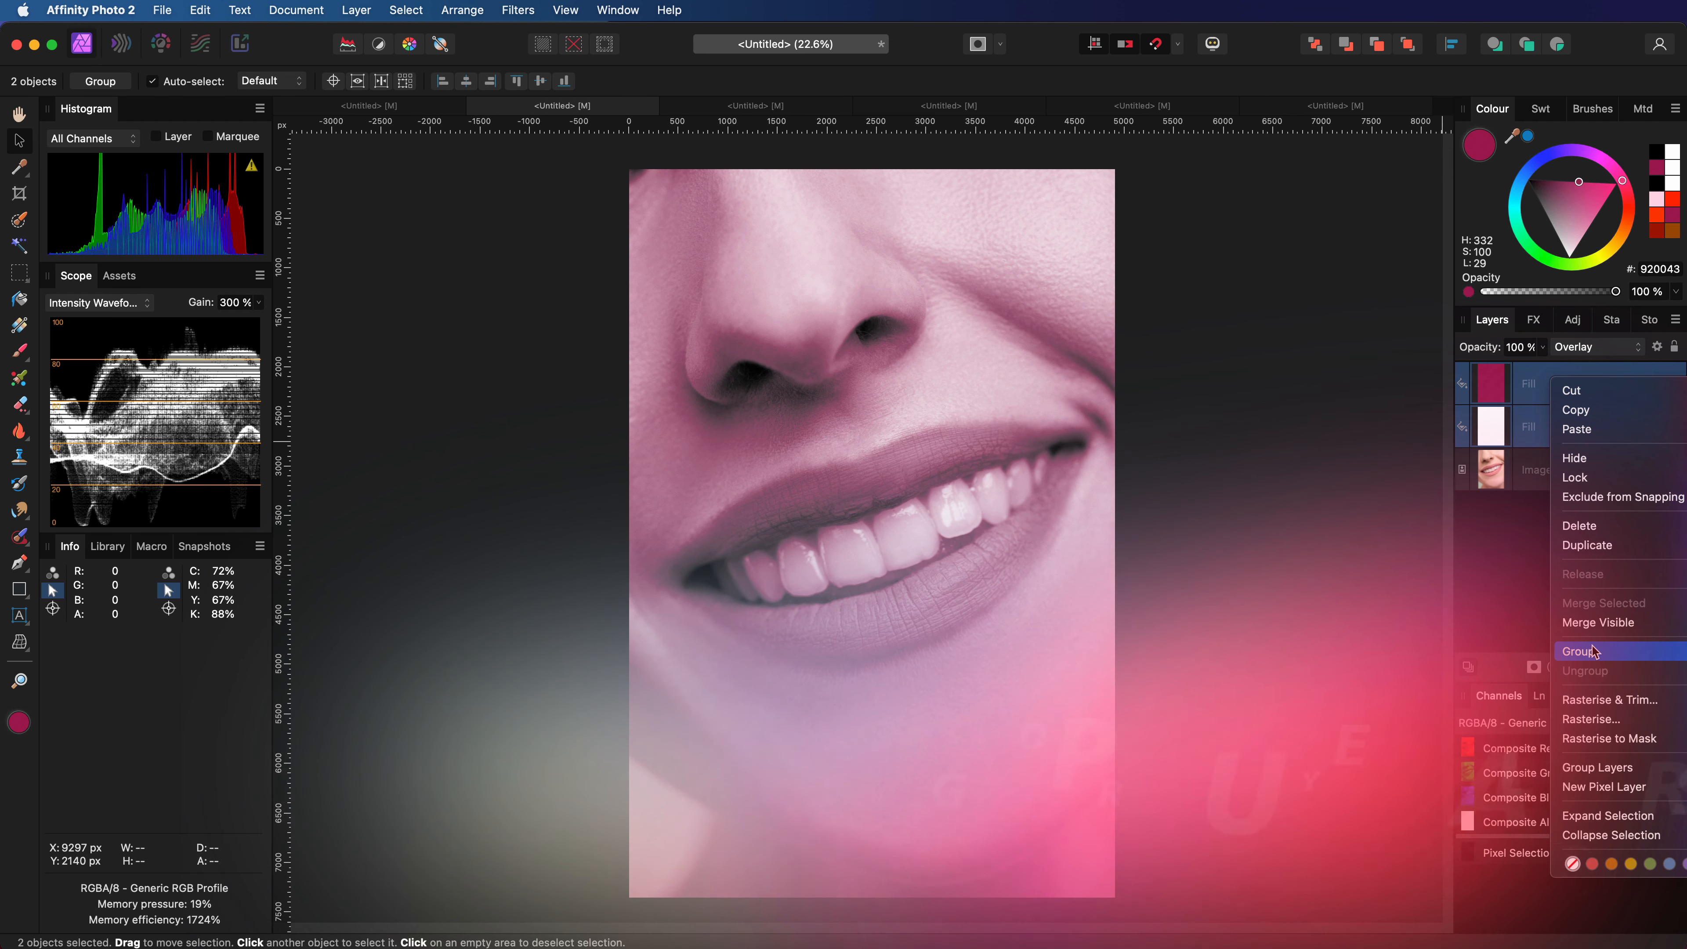
pyautogui.click(1579, 651)
pyautogui.click(1462, 384)
pyautogui.keyDown('alt'); pyautogui.click(1534, 667); pyautogui.keyUp('alt')
# - Paint white on the mask over both lips with a soft brush about 892 px wide
pyautogui.press('b')
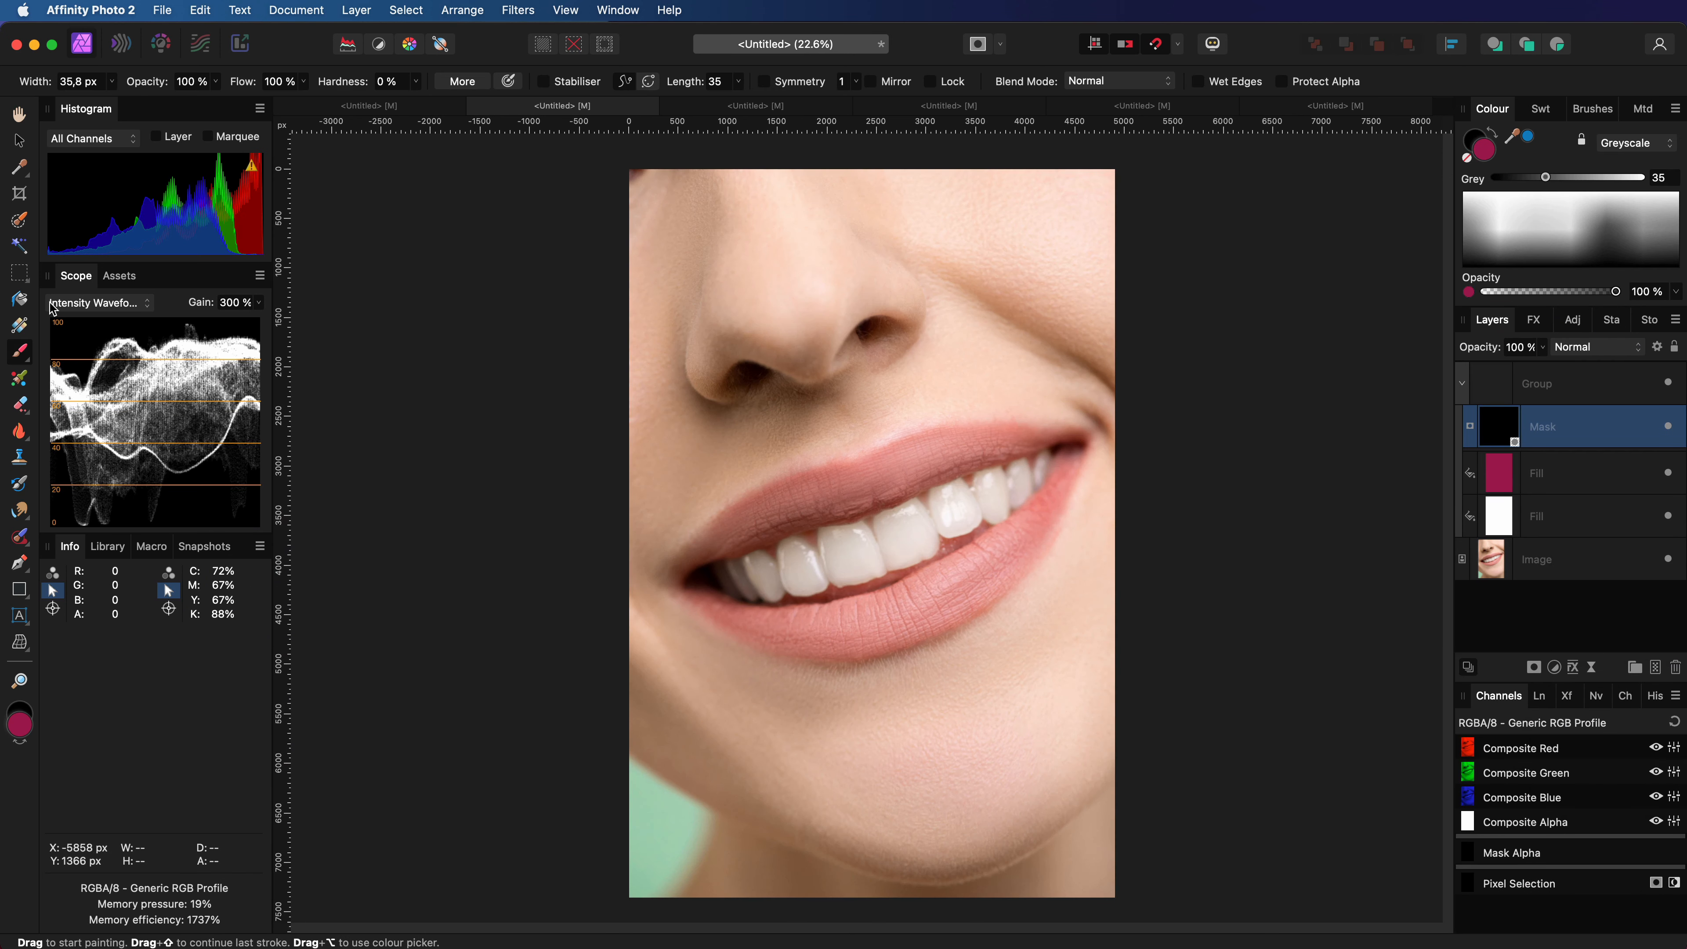
pyautogui.press('d')
pyautogui.press(']')
pyautogui.moveTo(1066, 461)
pyautogui.mouseDown()
pyautogui.moveTo(1041, 503)
pyautogui.moveTo(753, 478)
pyautogui.moveTo(996, 552)
pyautogui.mouseUp()
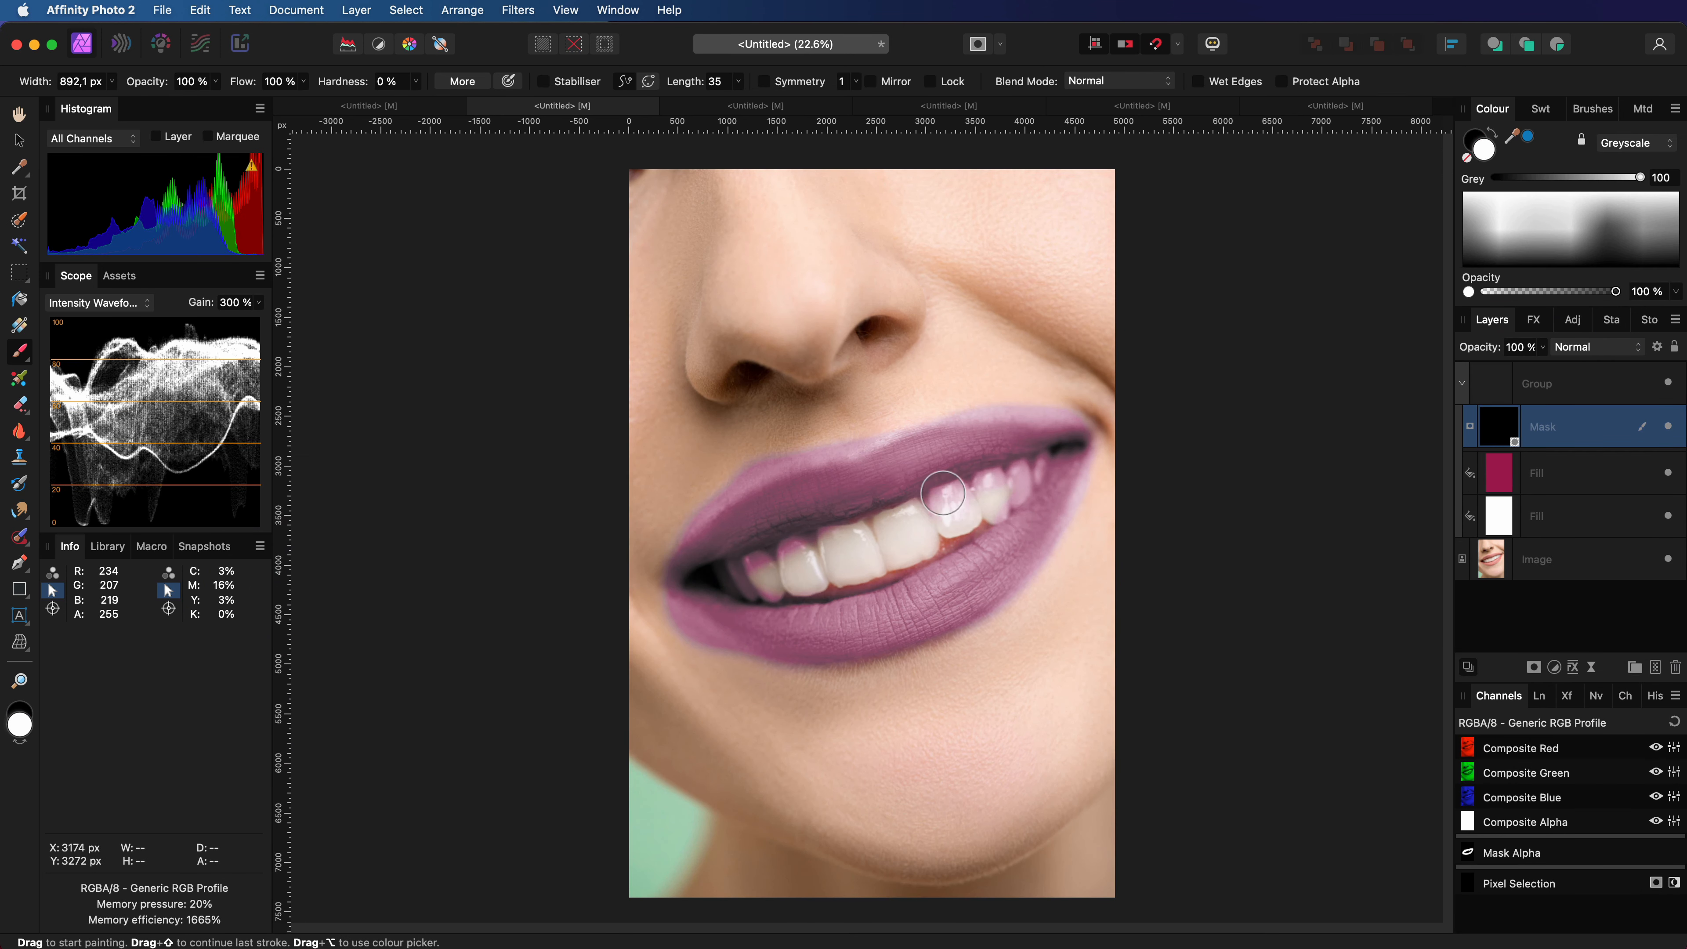
# - Clean the lip colour off the teeth and gums by painting black on the mask with a brush about 336 px wide
pyautogui.scroll(3, 942, 497)
pyautogui.press('x')
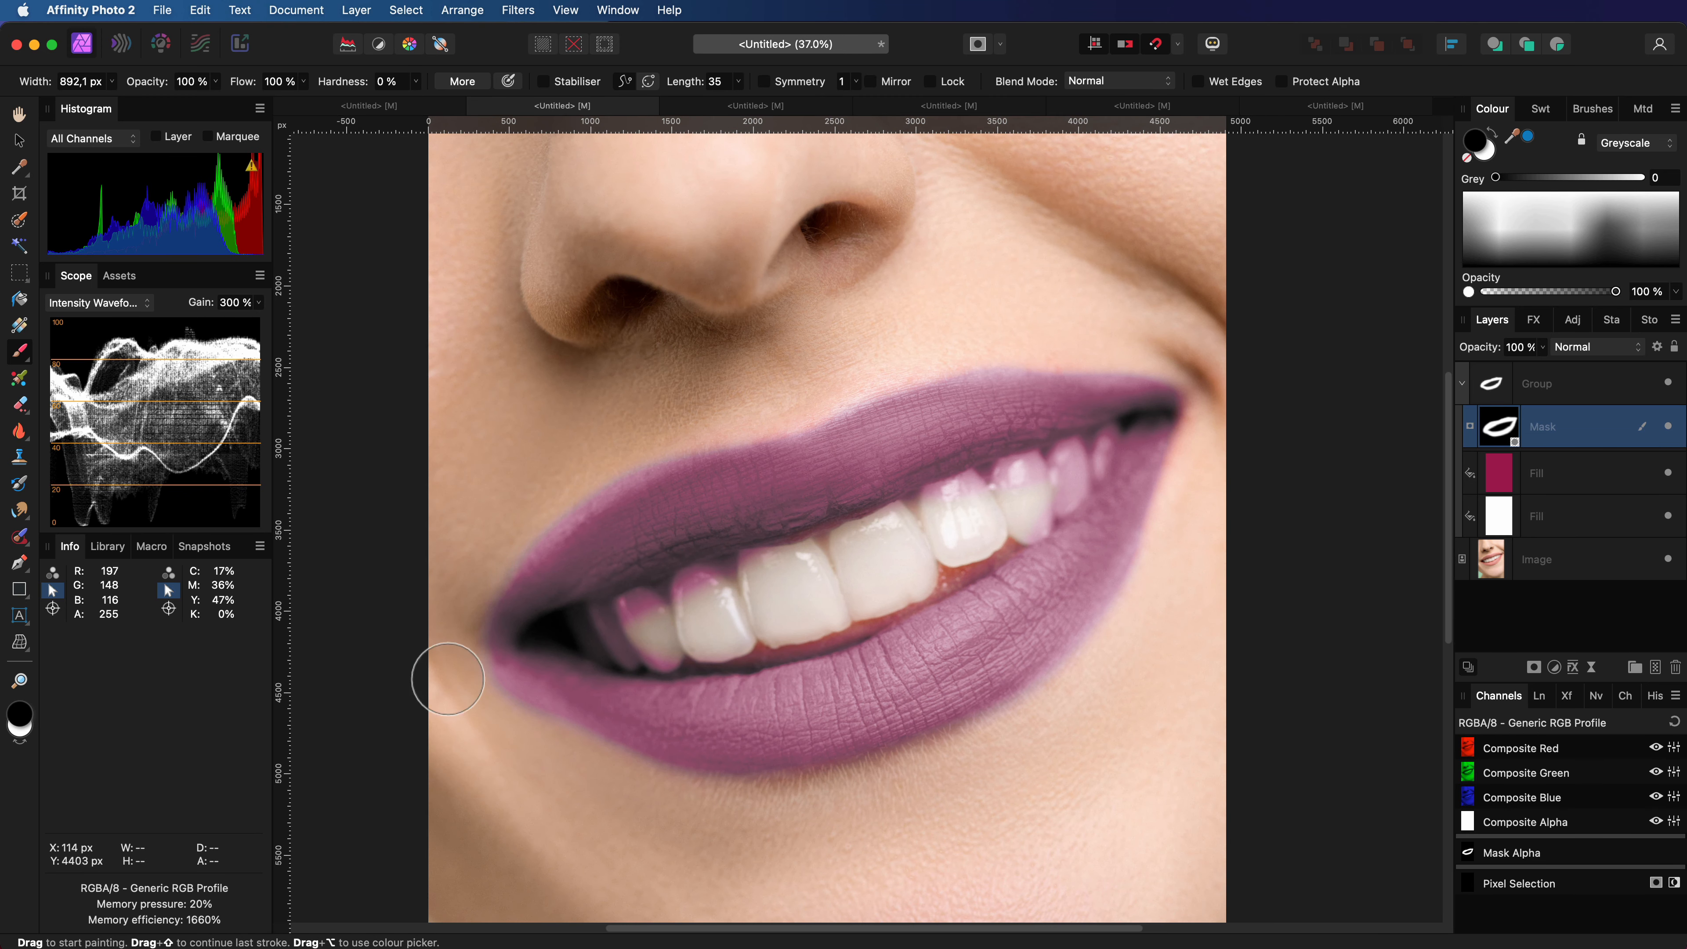
pyautogui.press('[')
pyautogui.press('[')
pyautogui.press('[')
pyautogui.press('[')
pyautogui.moveTo(472, 596)
pyautogui.mouseDown()
pyautogui.moveTo(618, 653)
pyautogui.moveTo(1083, 465)
pyautogui.moveTo(1077, 512)
pyautogui.moveTo(1024, 467)
pyautogui.moveTo(889, 498)
pyautogui.mouseUp()
pyautogui.moveTo(889, 498); pyautogui.dragTo(1067, 453)
pyautogui.moveTo(577, 644); pyautogui.dragTo(1016, 565)
pyautogui.press('x')
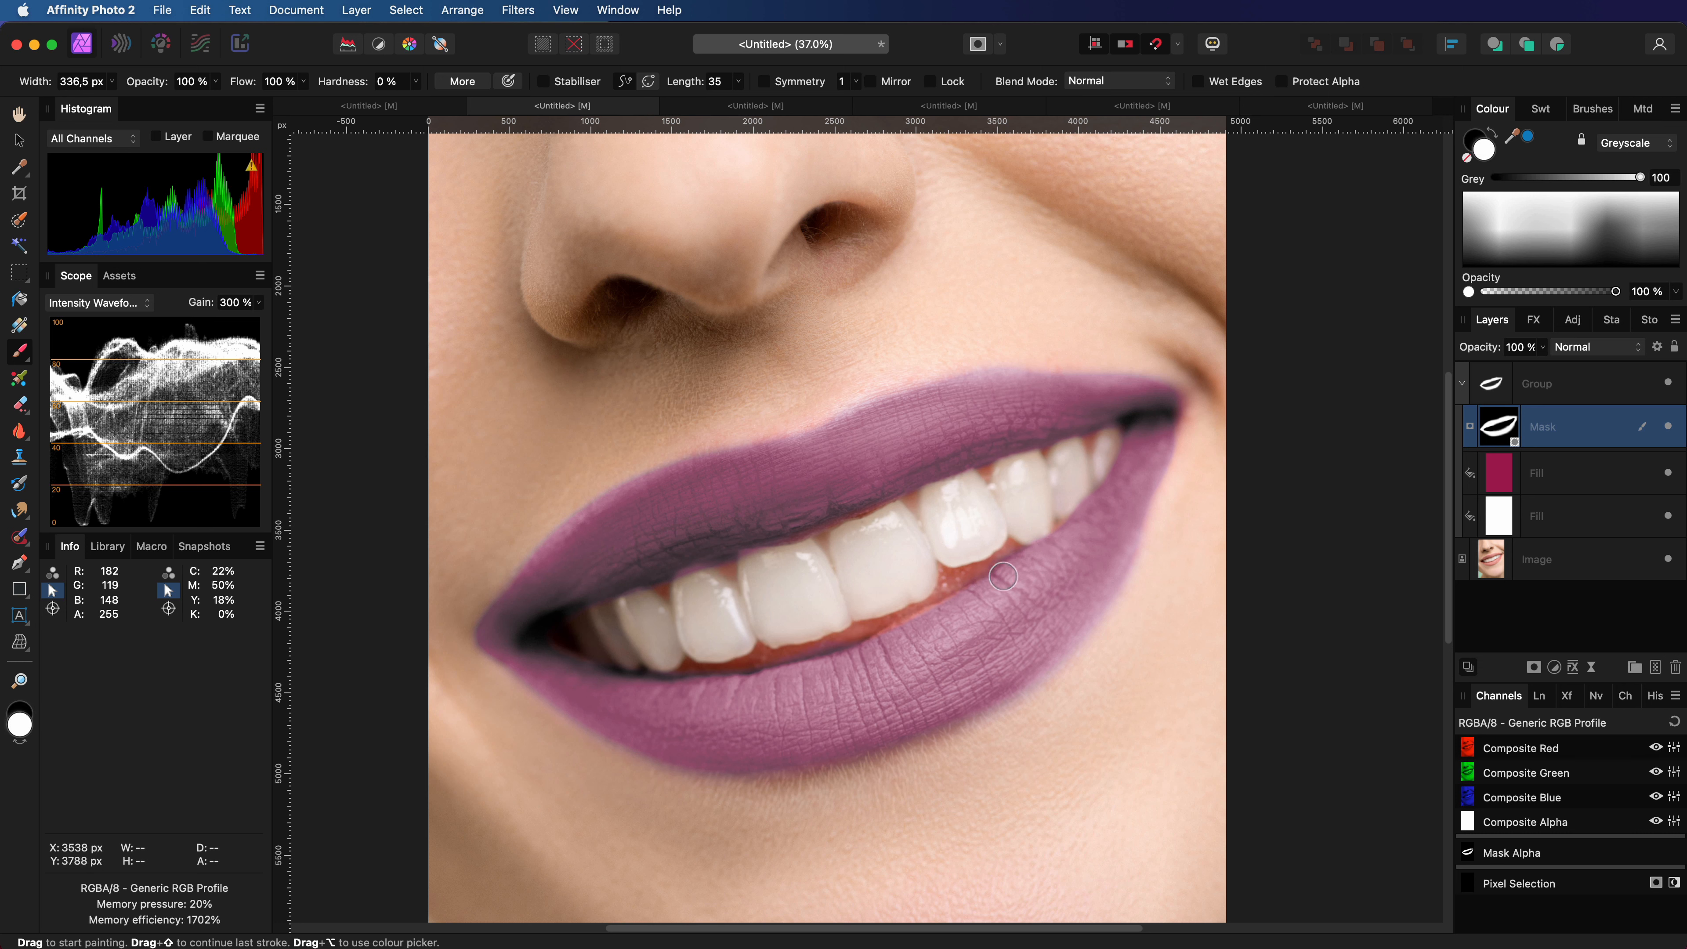
pyautogui.press('x')
pyautogui.press('super+0')
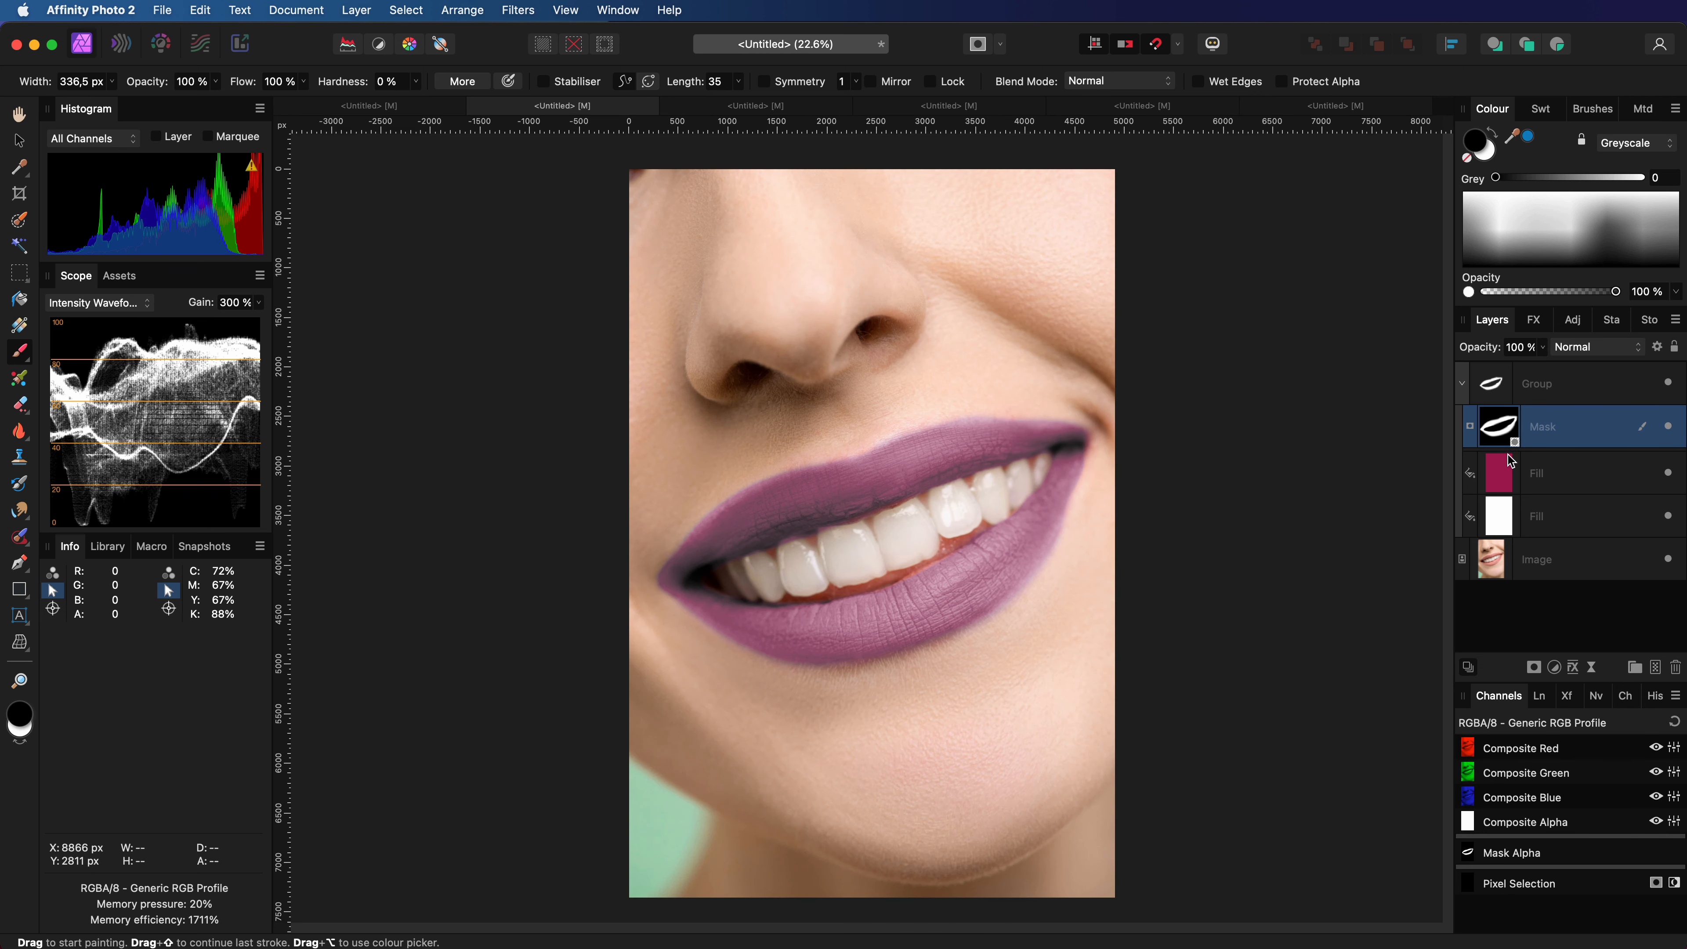
# - Add a #FFCCE1 fill layer above the crimson fill and set its blend mode to Colour
pyautogui.click(1509, 462)
pyautogui.click(356, 10)
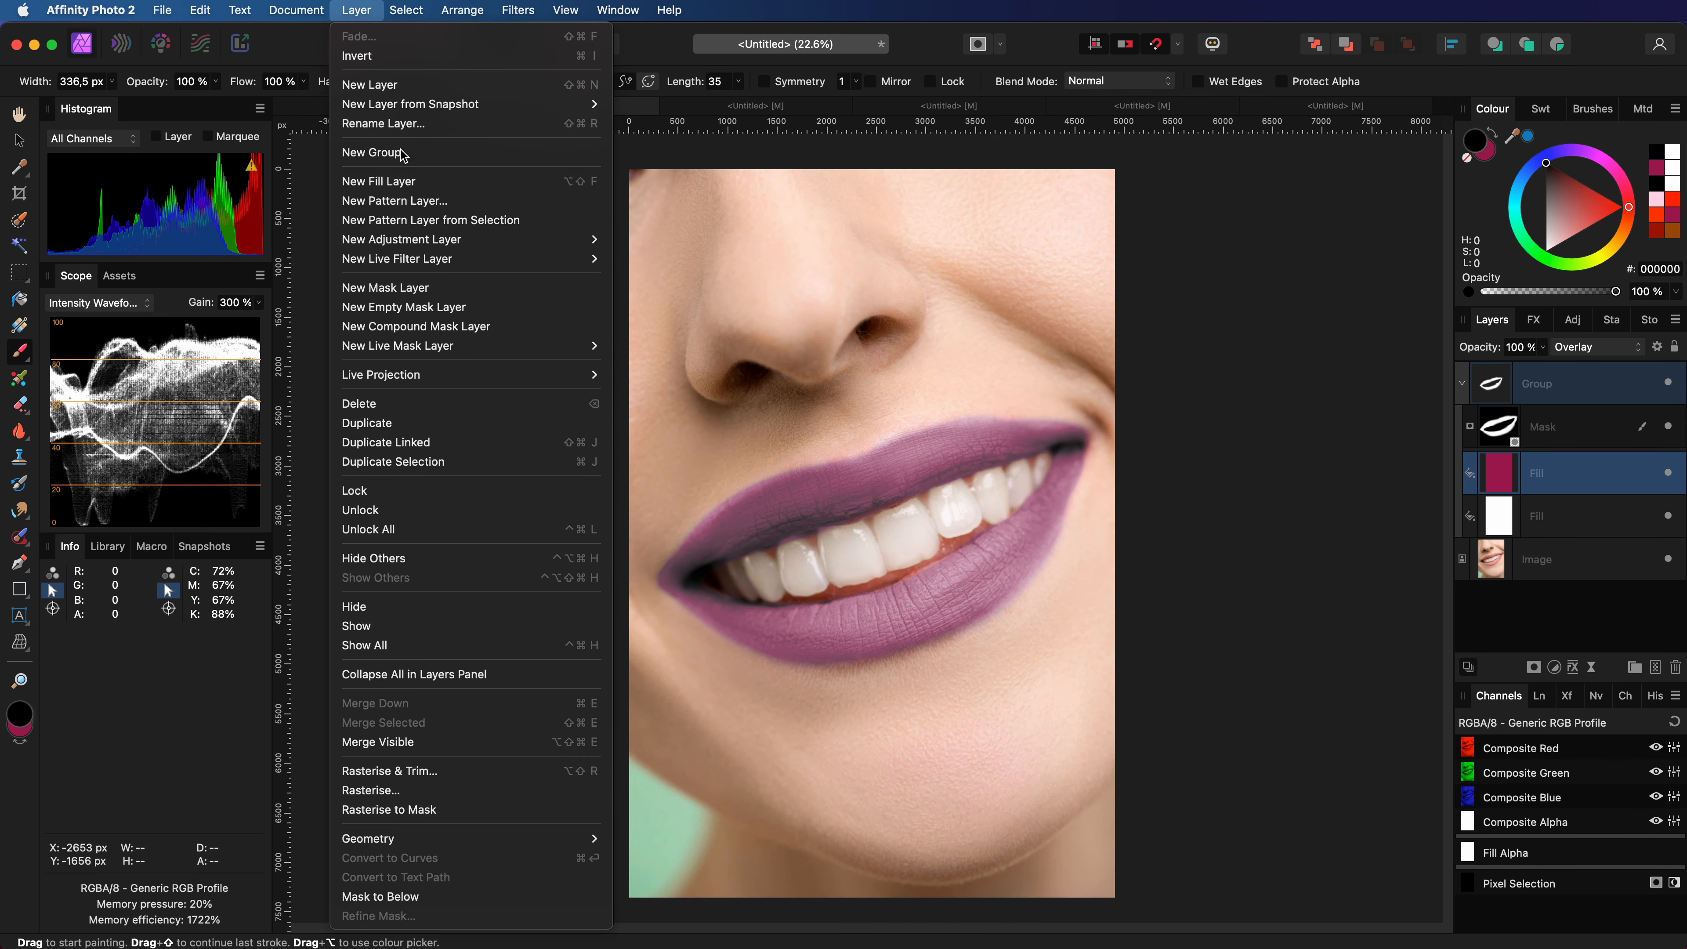
pyautogui.click(379, 180)
pyautogui.click(1654, 269)
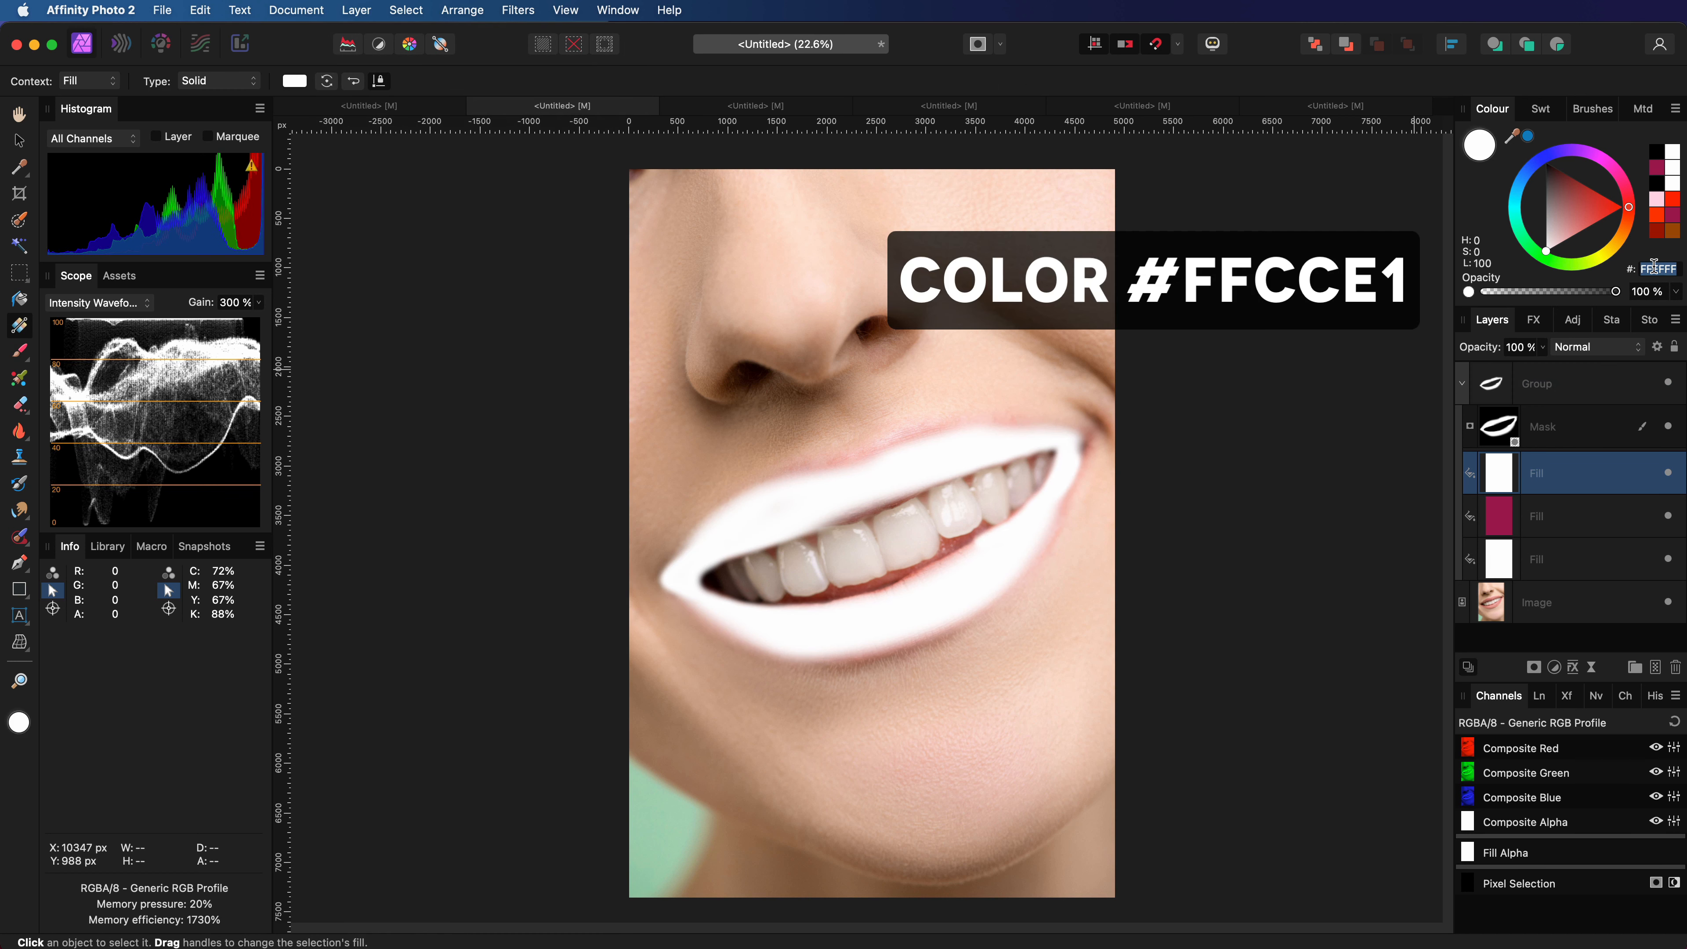
pyautogui.write('FFCCE1')
pyautogui.click(1581, 348)
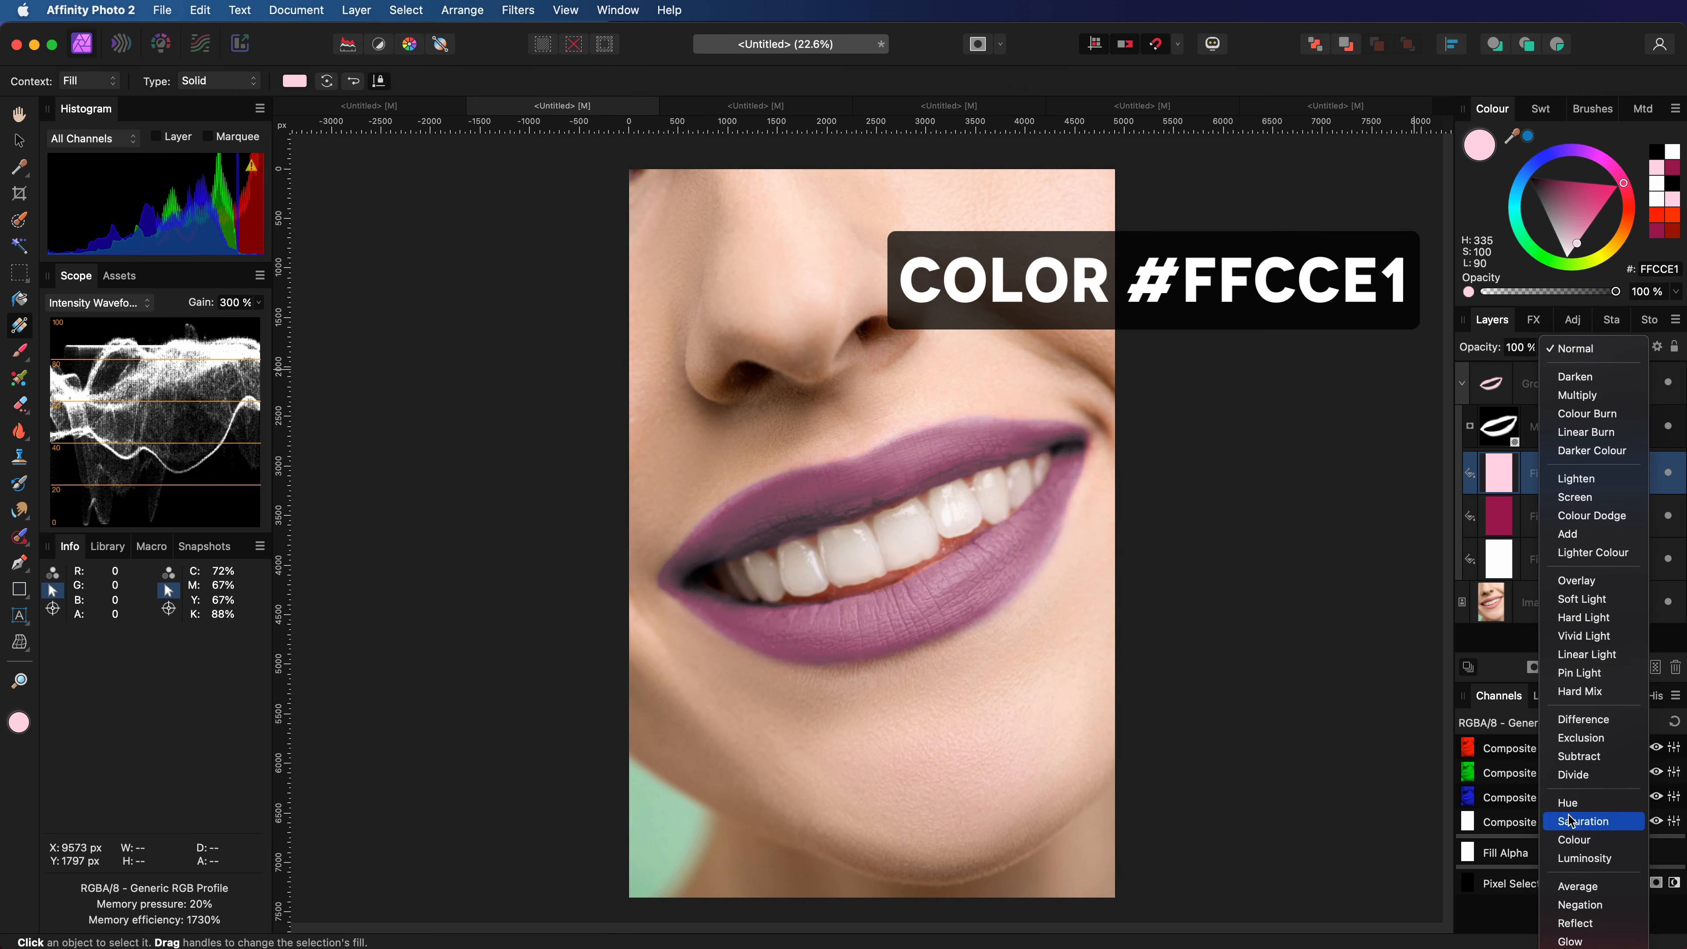
pyautogui.click(1580, 840)
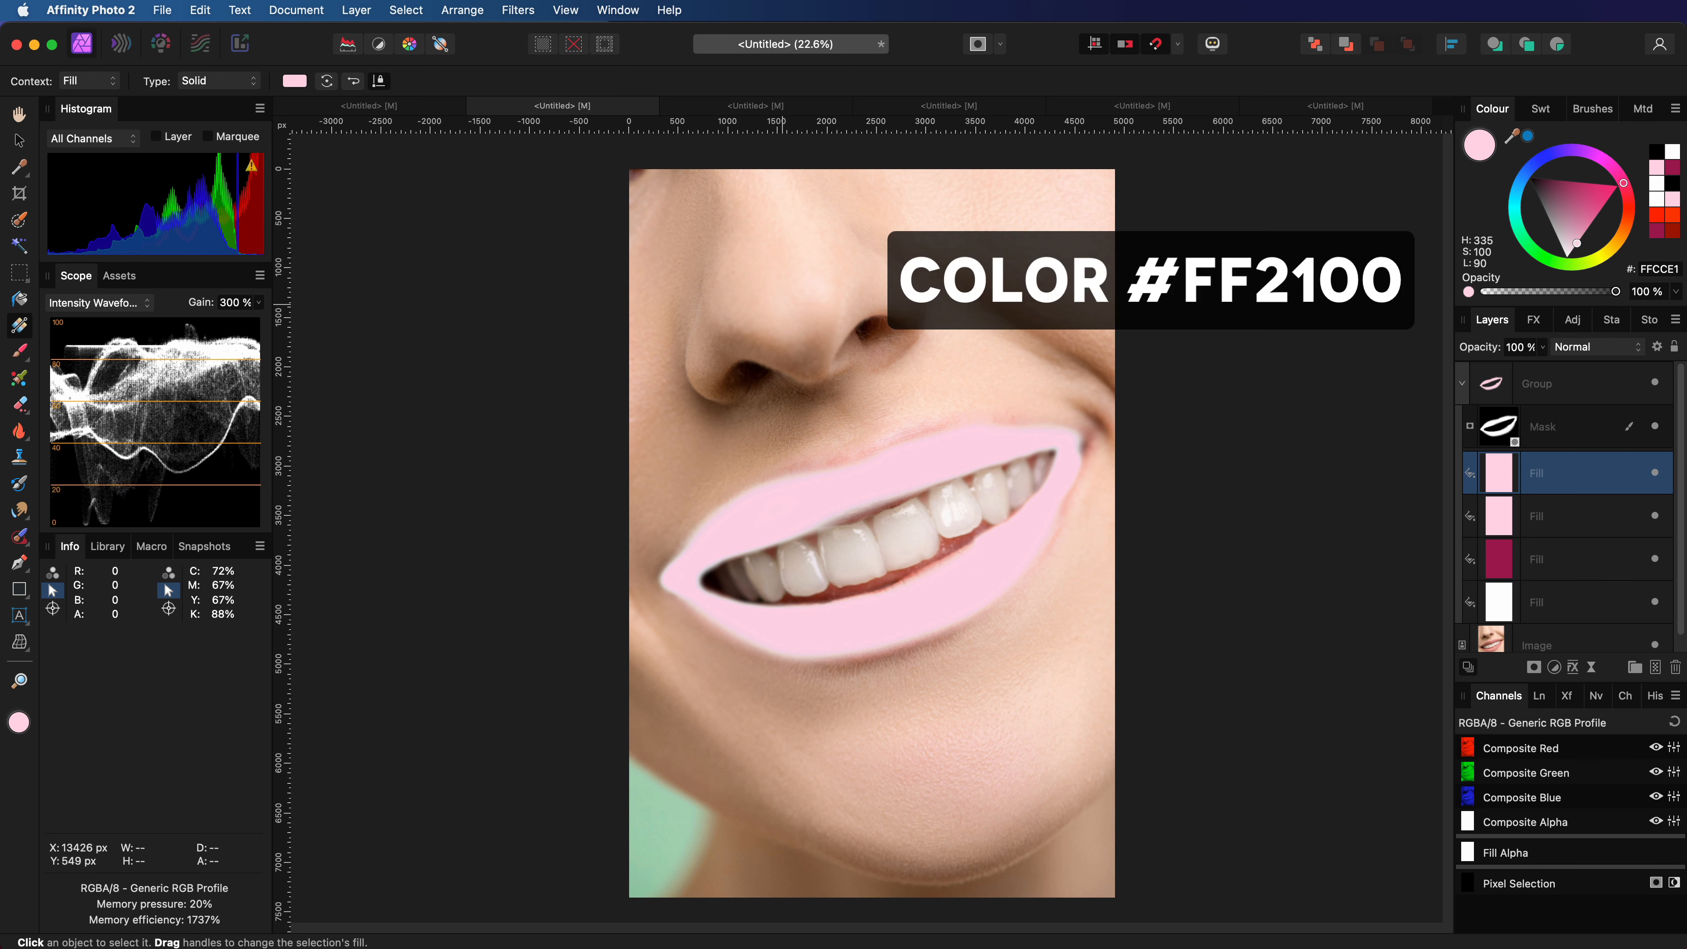
# - Colour the topmost fill layer #FF2100 and set its blend mode to Screen
pyautogui.click(1660, 270)
pyautogui.write('FF2100')
pyautogui.press('Return')
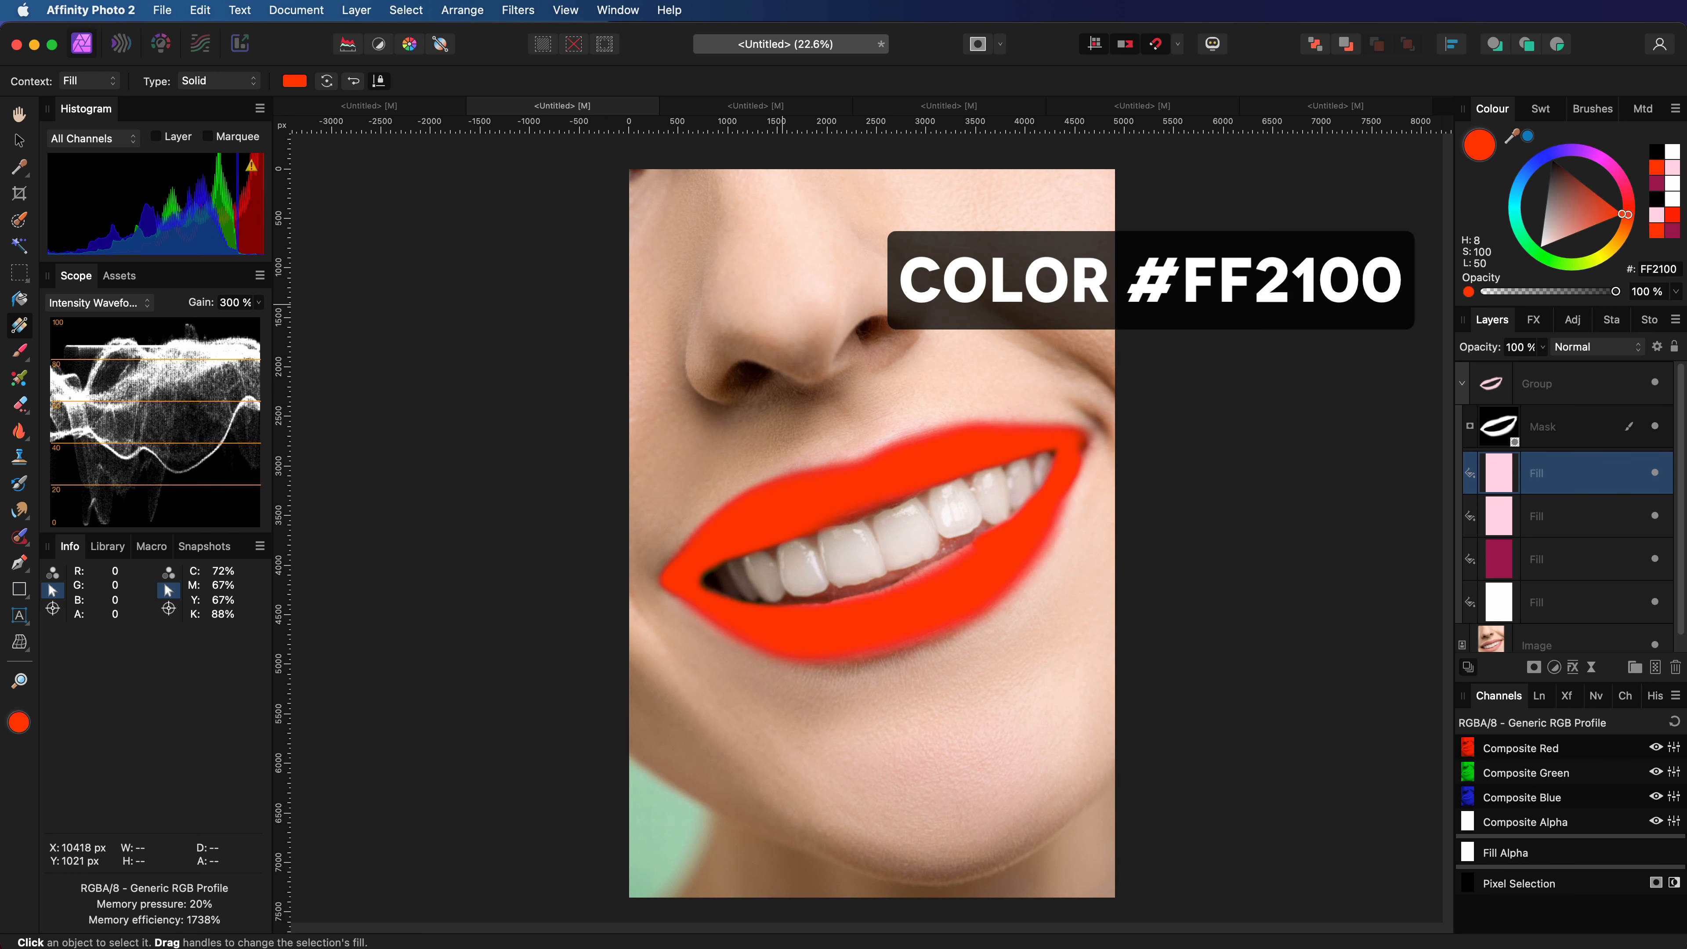
pyautogui.click(1595, 347)
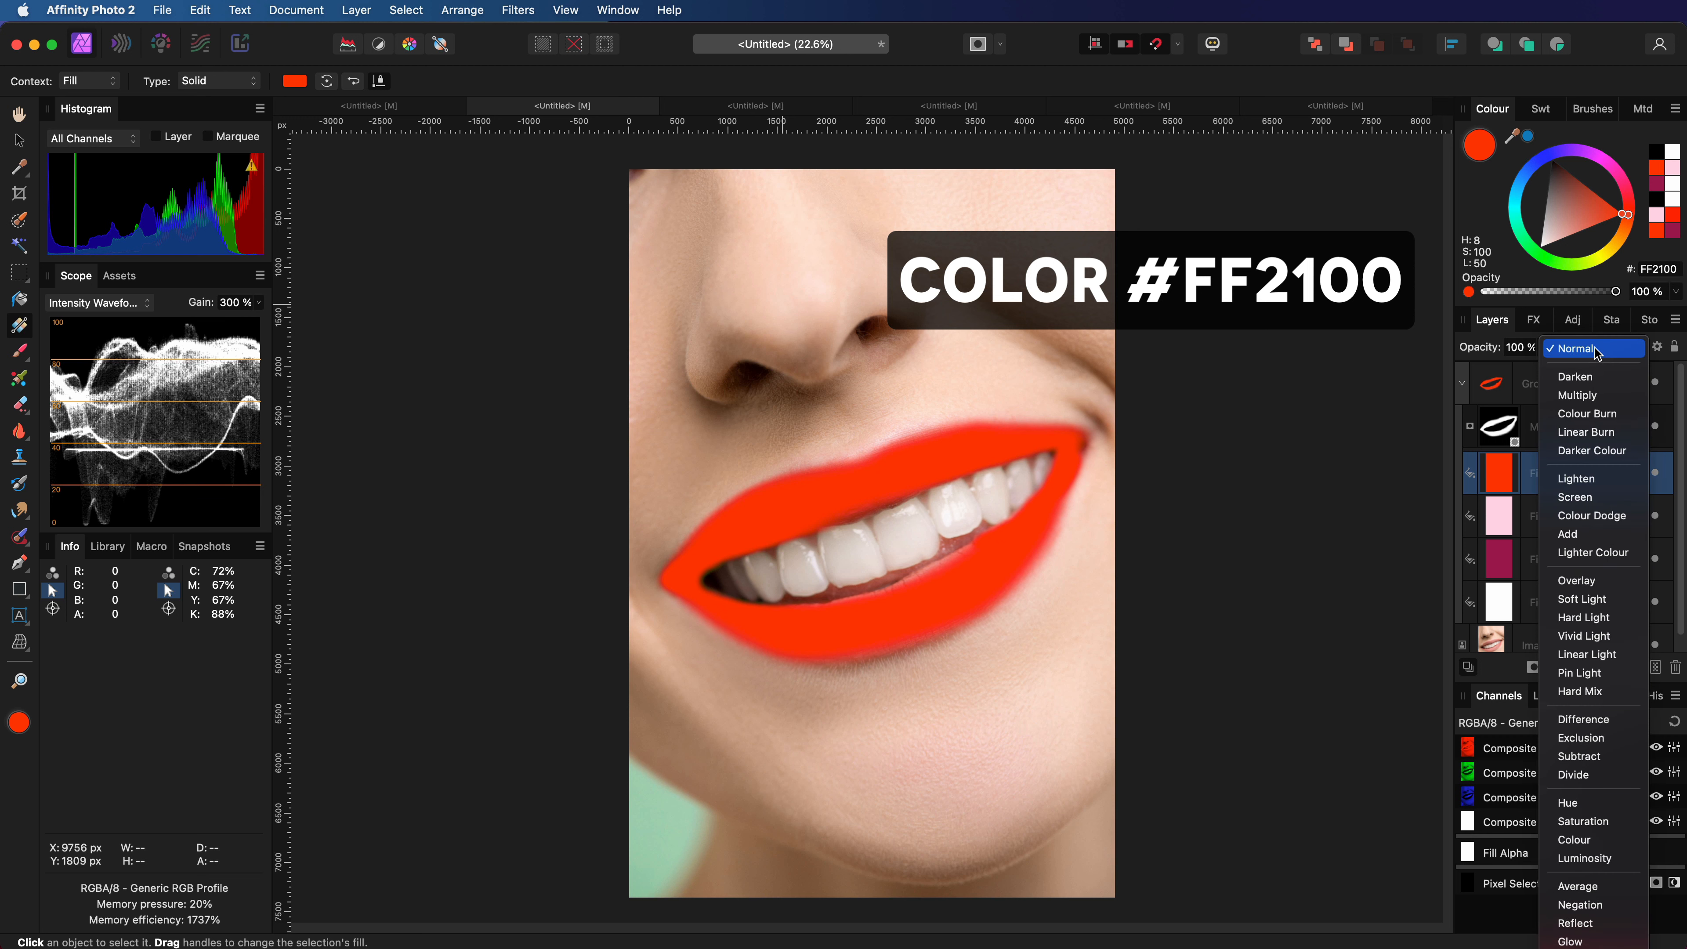
pyautogui.click(1592, 497)
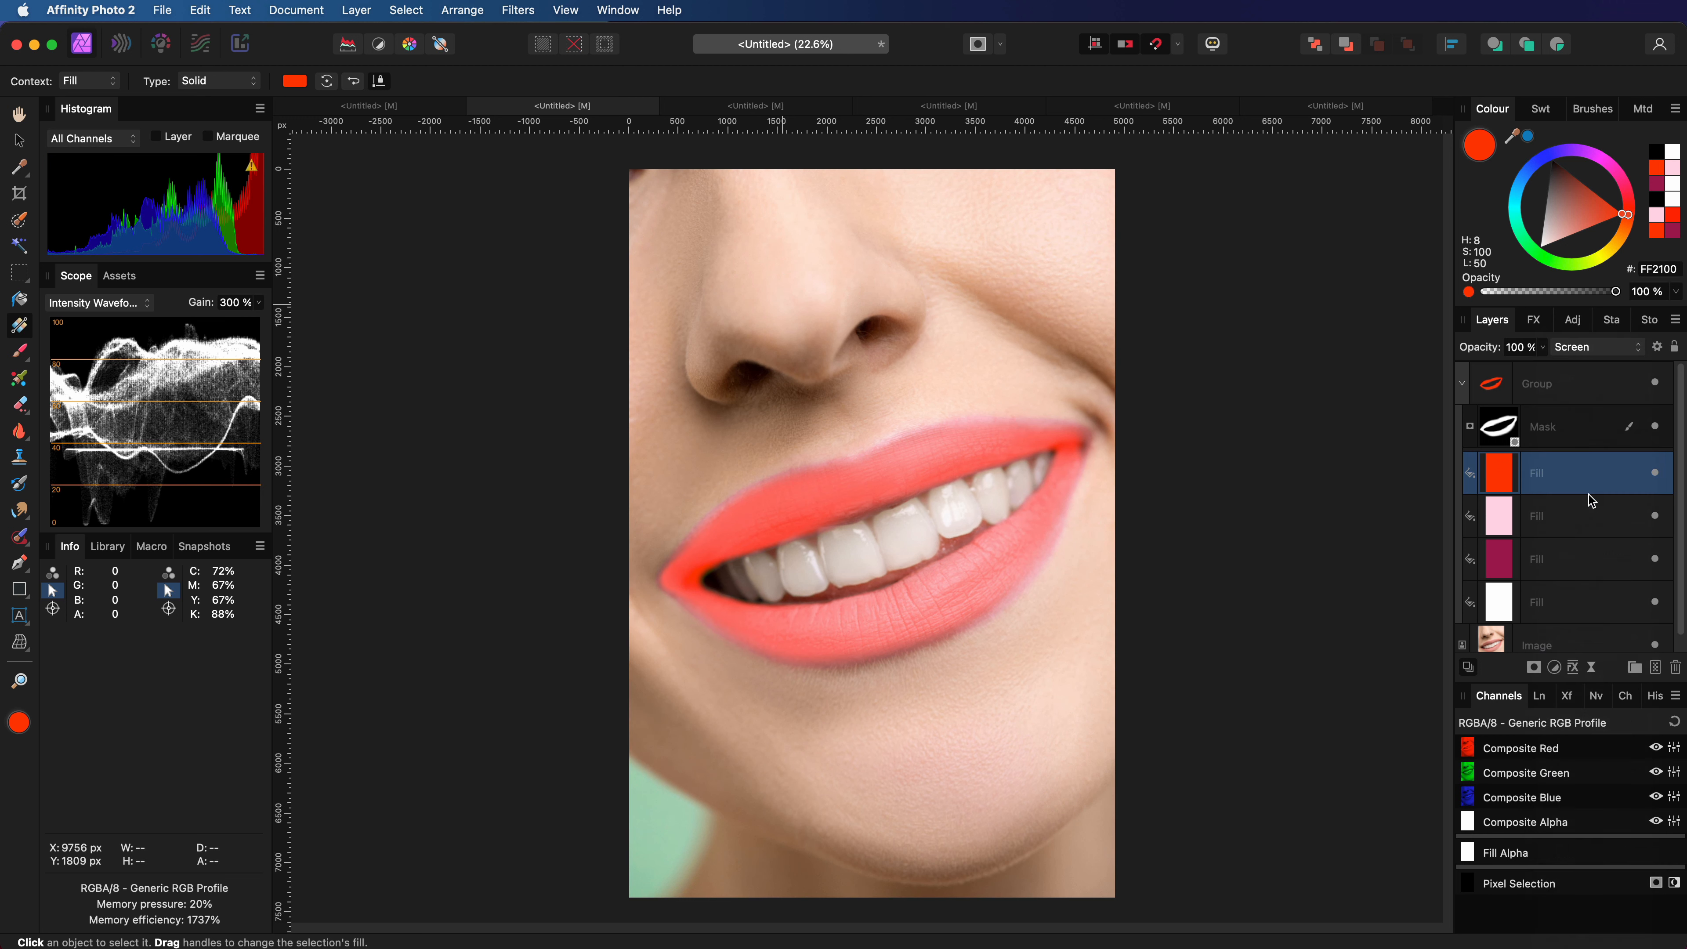
# - Shape the Screen fill's Red underlying composition curve to rise from 0% output near mid input to 100% output at 75% input
pyautogui.click(1657, 347)
pyautogui.click(1375, 541)
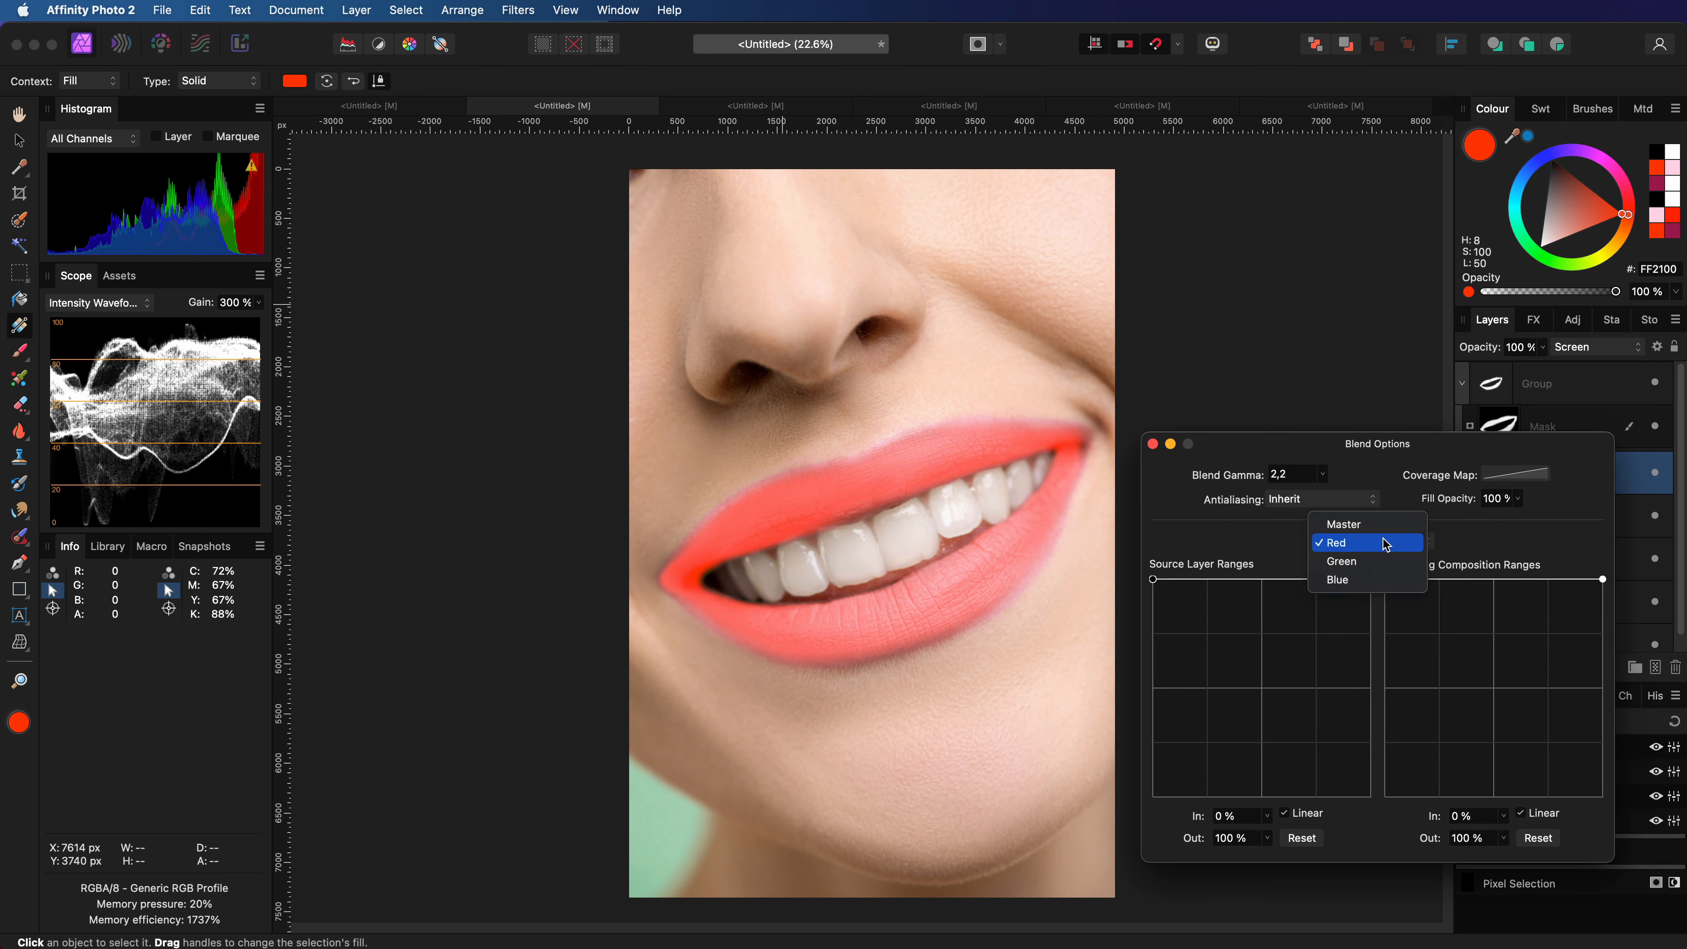
pyautogui.moveTo(1385, 580); pyautogui.dragTo(1491, 804)
pyautogui.click(1599, 578)
pyautogui.moveTo(1599, 579); pyautogui.dragTo(1521, 579)
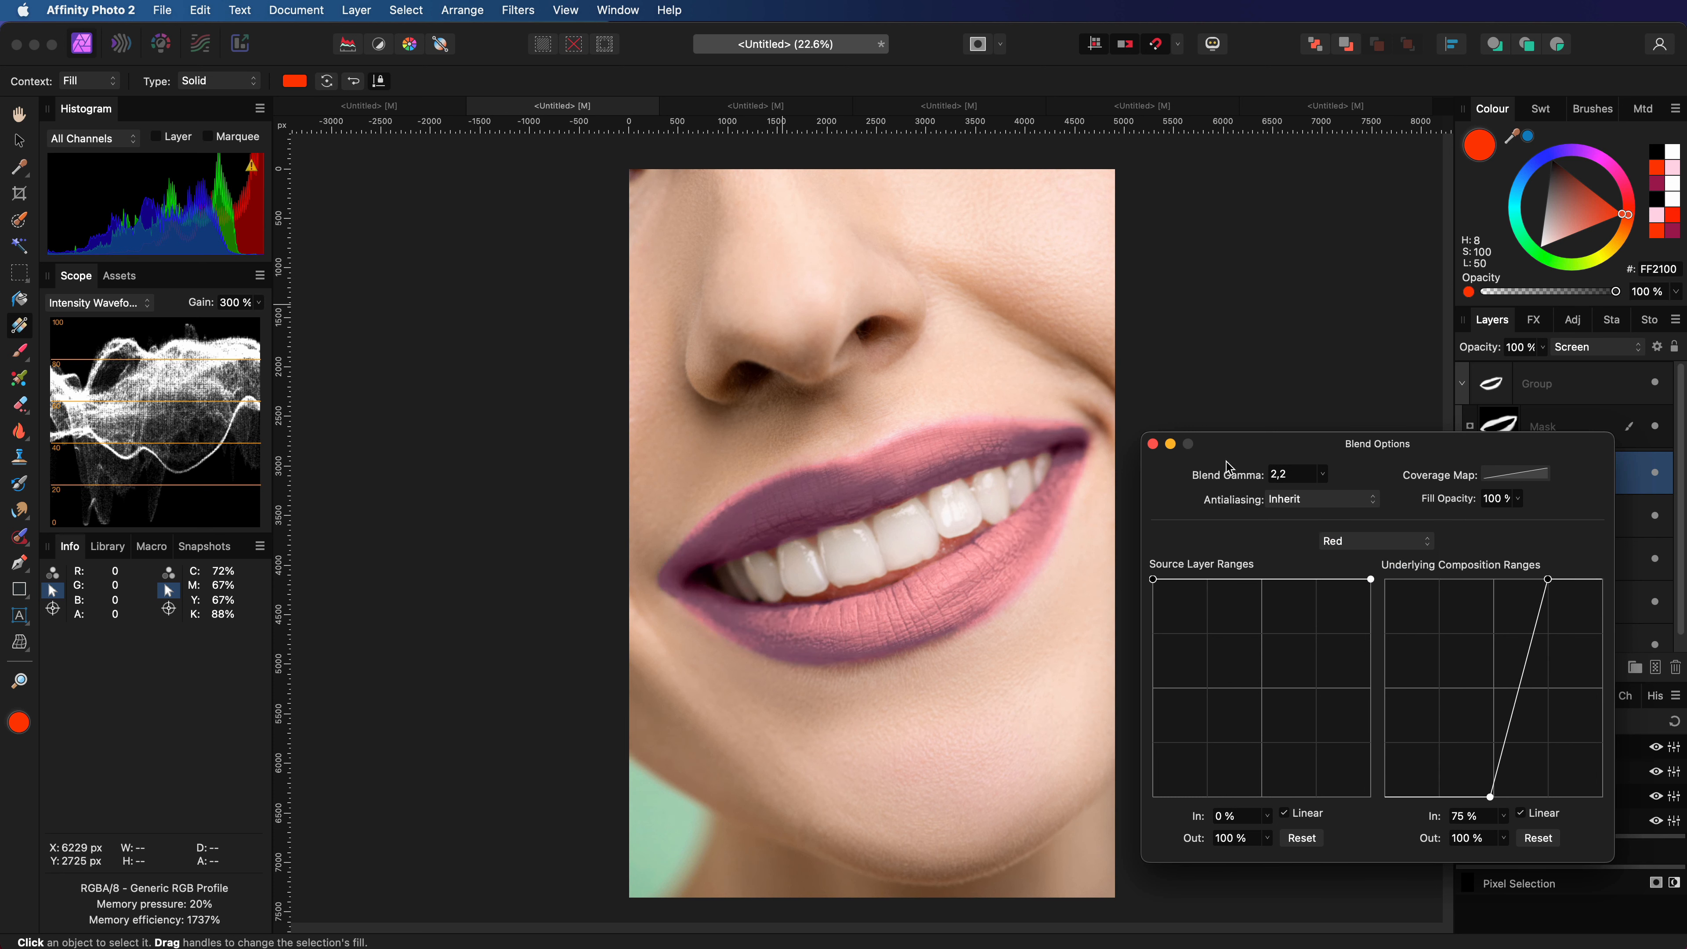
pyautogui.click(1152, 443)
# - Add another fill layer on top, colour it #FF0600 and set its blend mode to Overlay
pyautogui.click(365, 11)
pyautogui.click(375, 181)
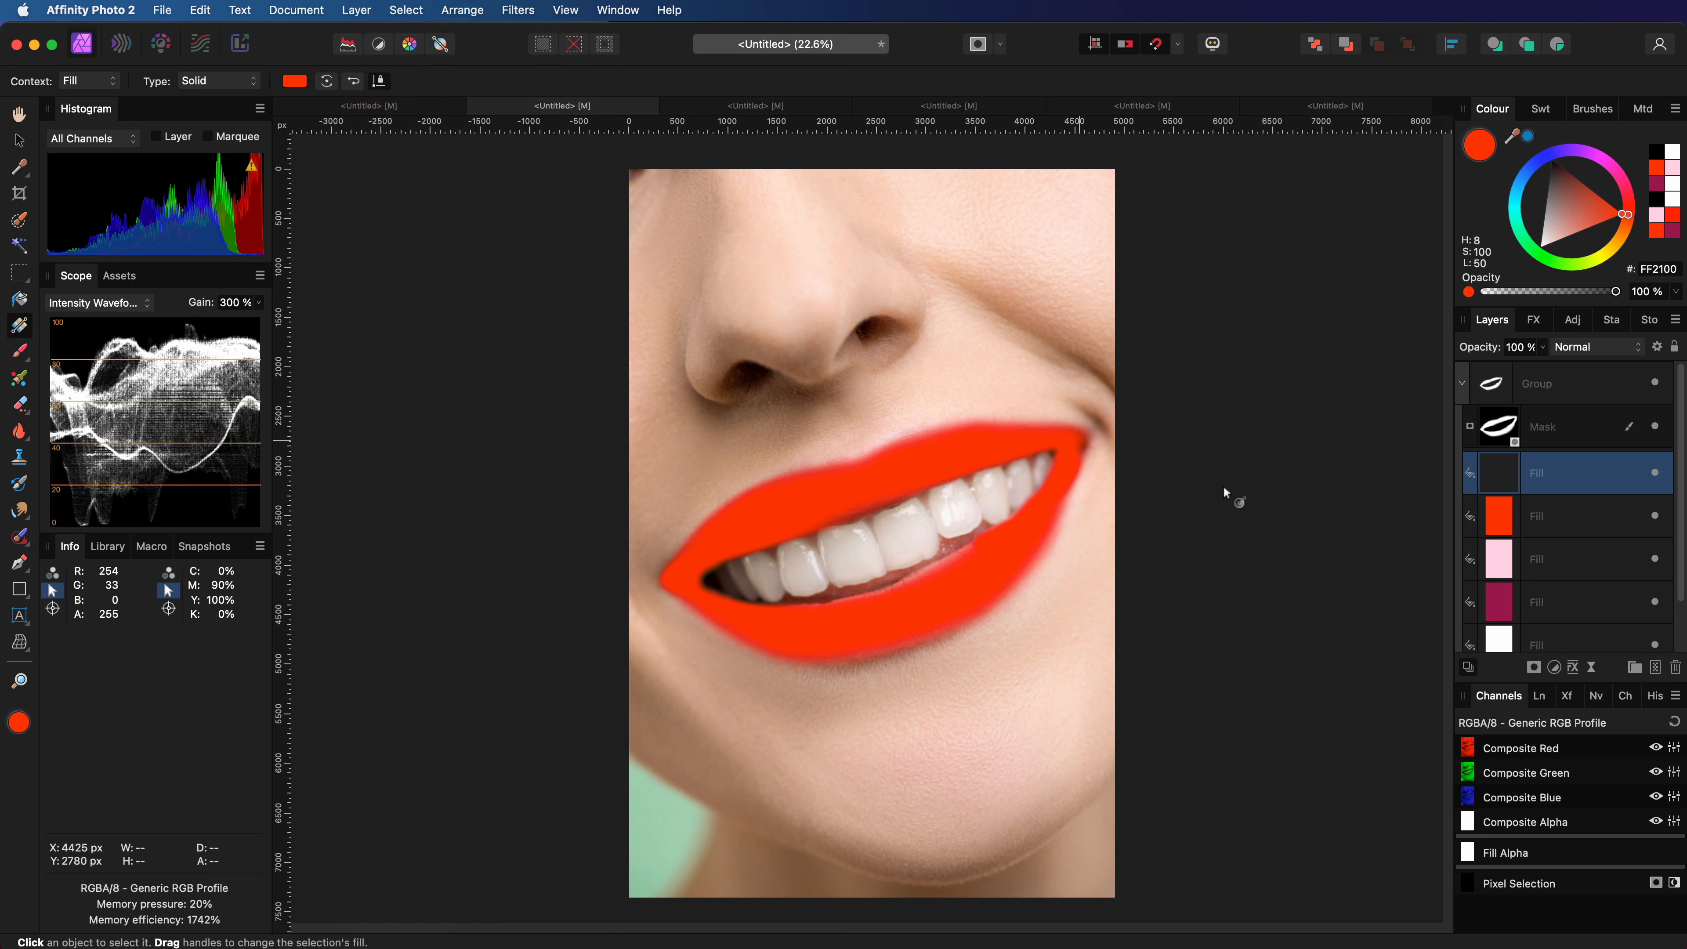
pyautogui.click(1647, 268)
pyautogui.write('FF0600')
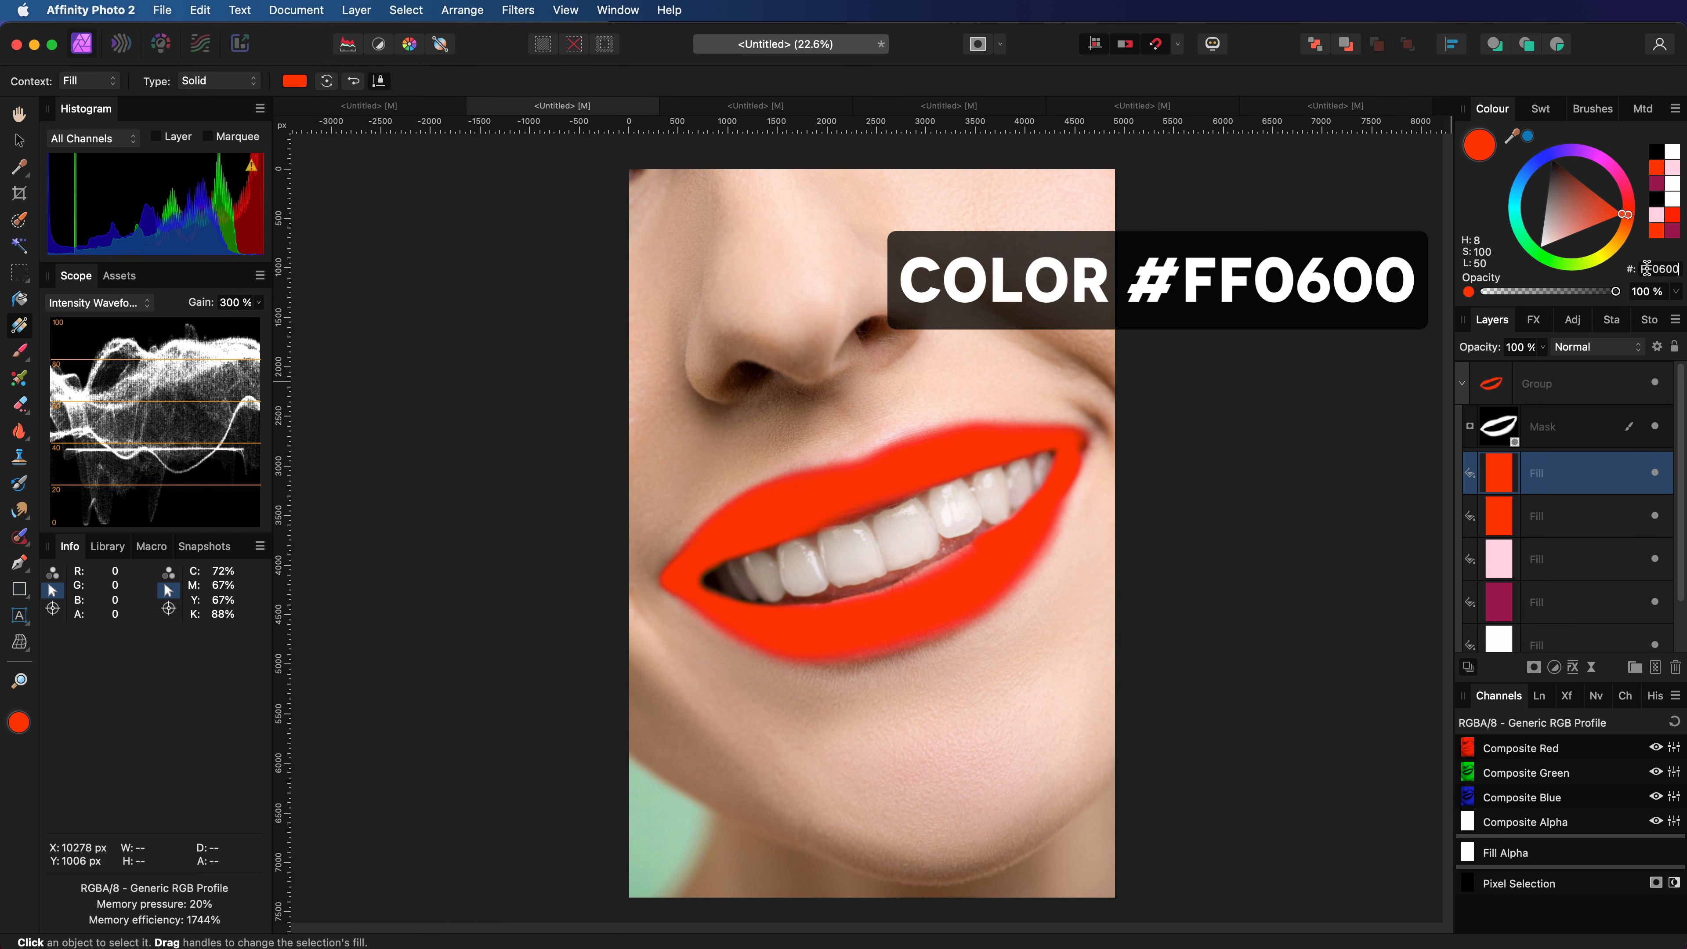
pyautogui.press('Return')
pyautogui.click(1579, 347)
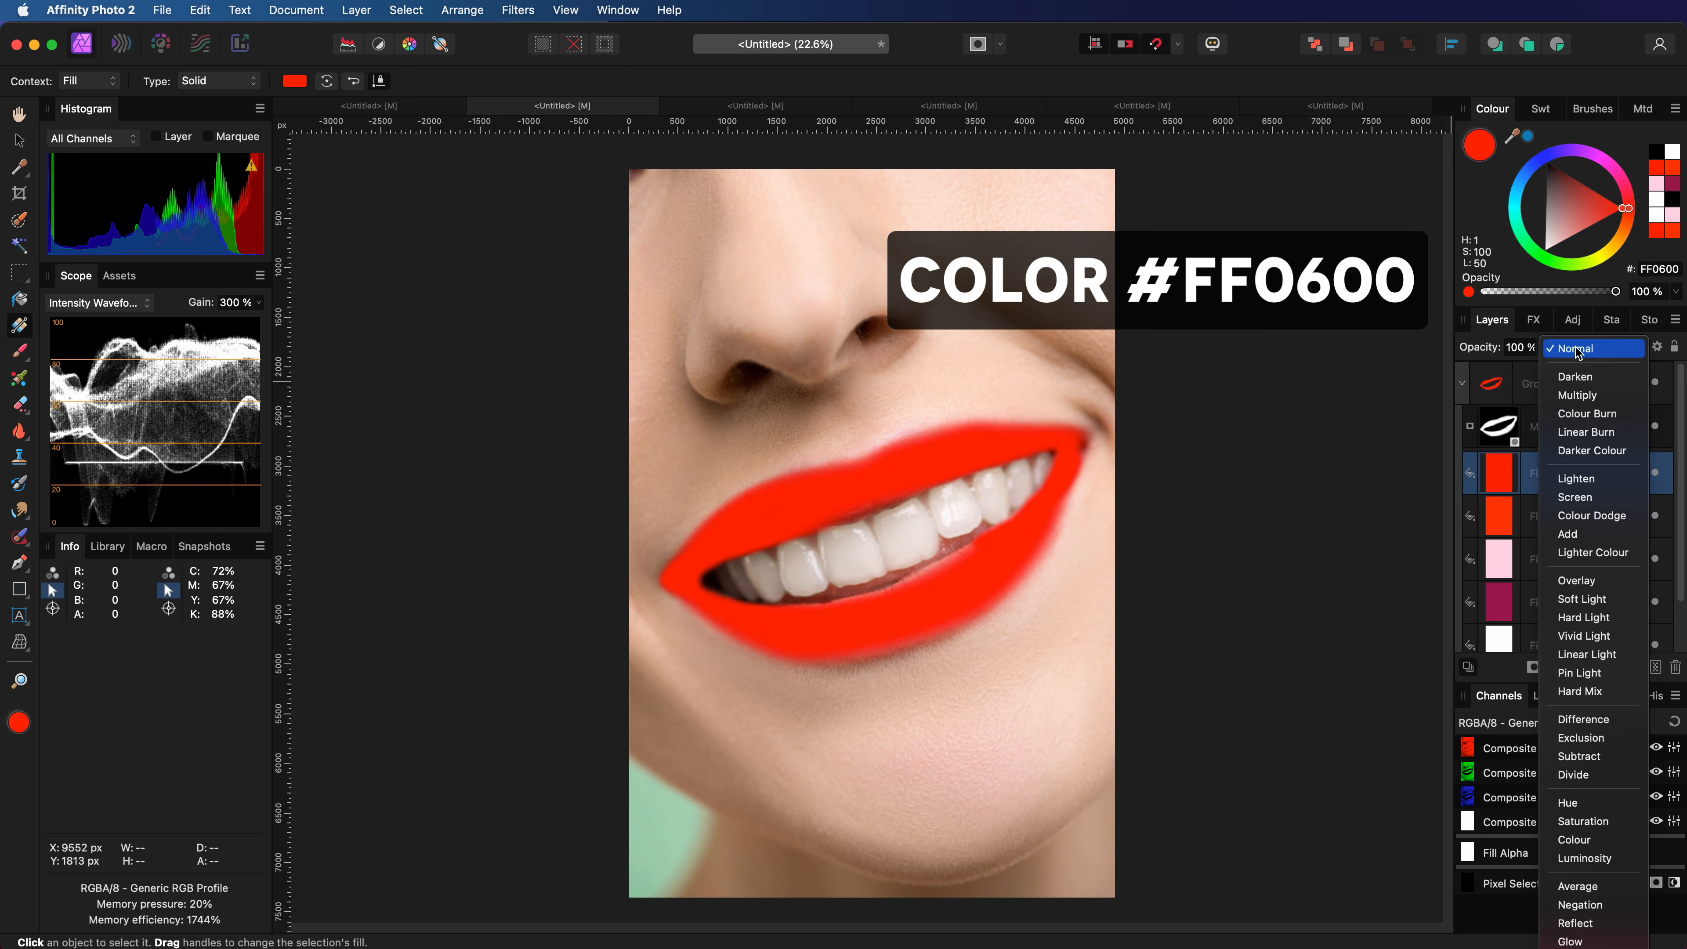
pyautogui.click(1576, 580)
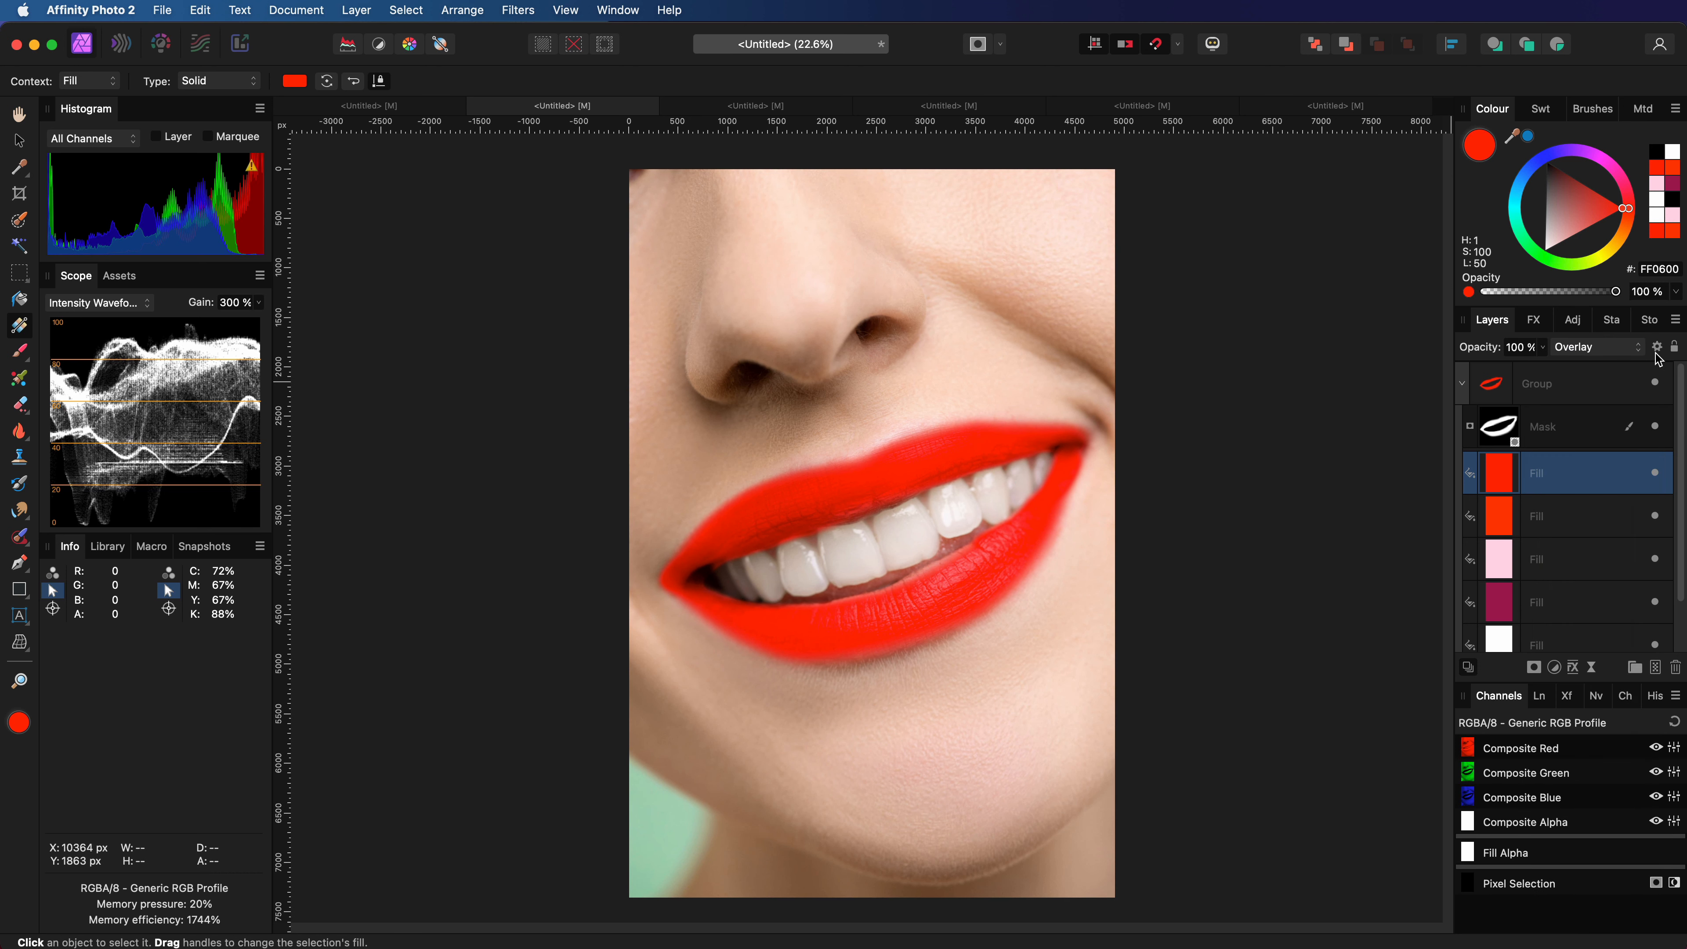
# - In the #FF0600 fill's blend ranges, lower the Red channel's underlying composition curve to 0% output at 100% input
pyautogui.click(1658, 349)
pyautogui.click(1365, 551)
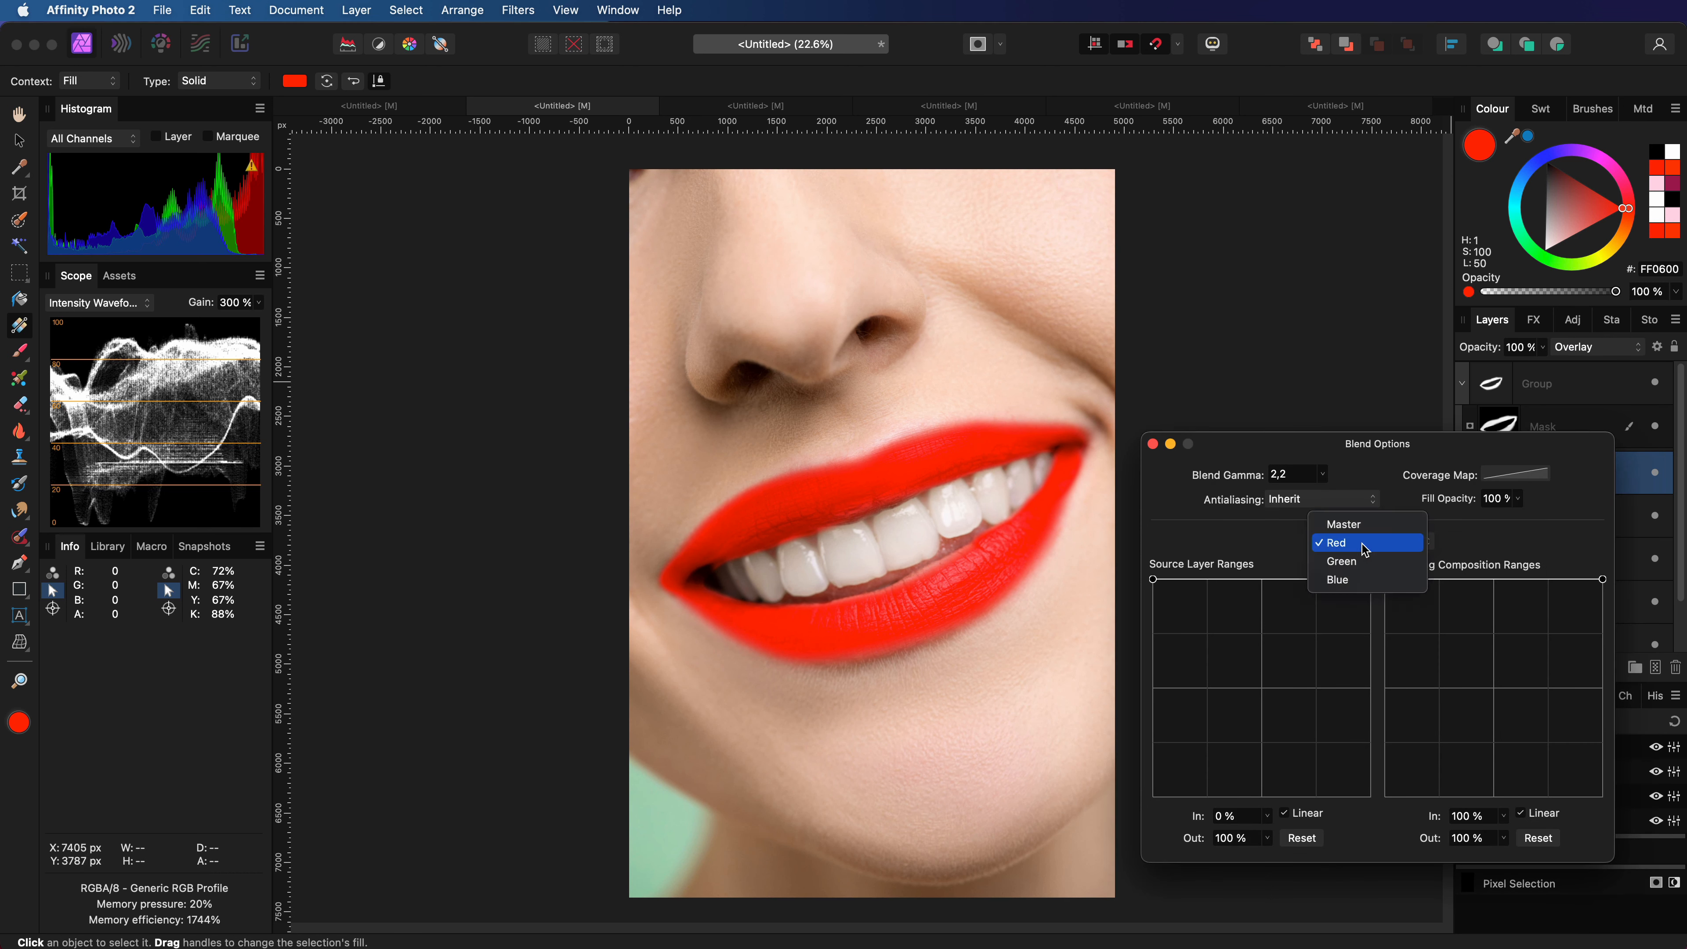
pyautogui.click(1365, 544)
pyautogui.moveTo(1603, 579); pyautogui.dragTo(1603, 796)
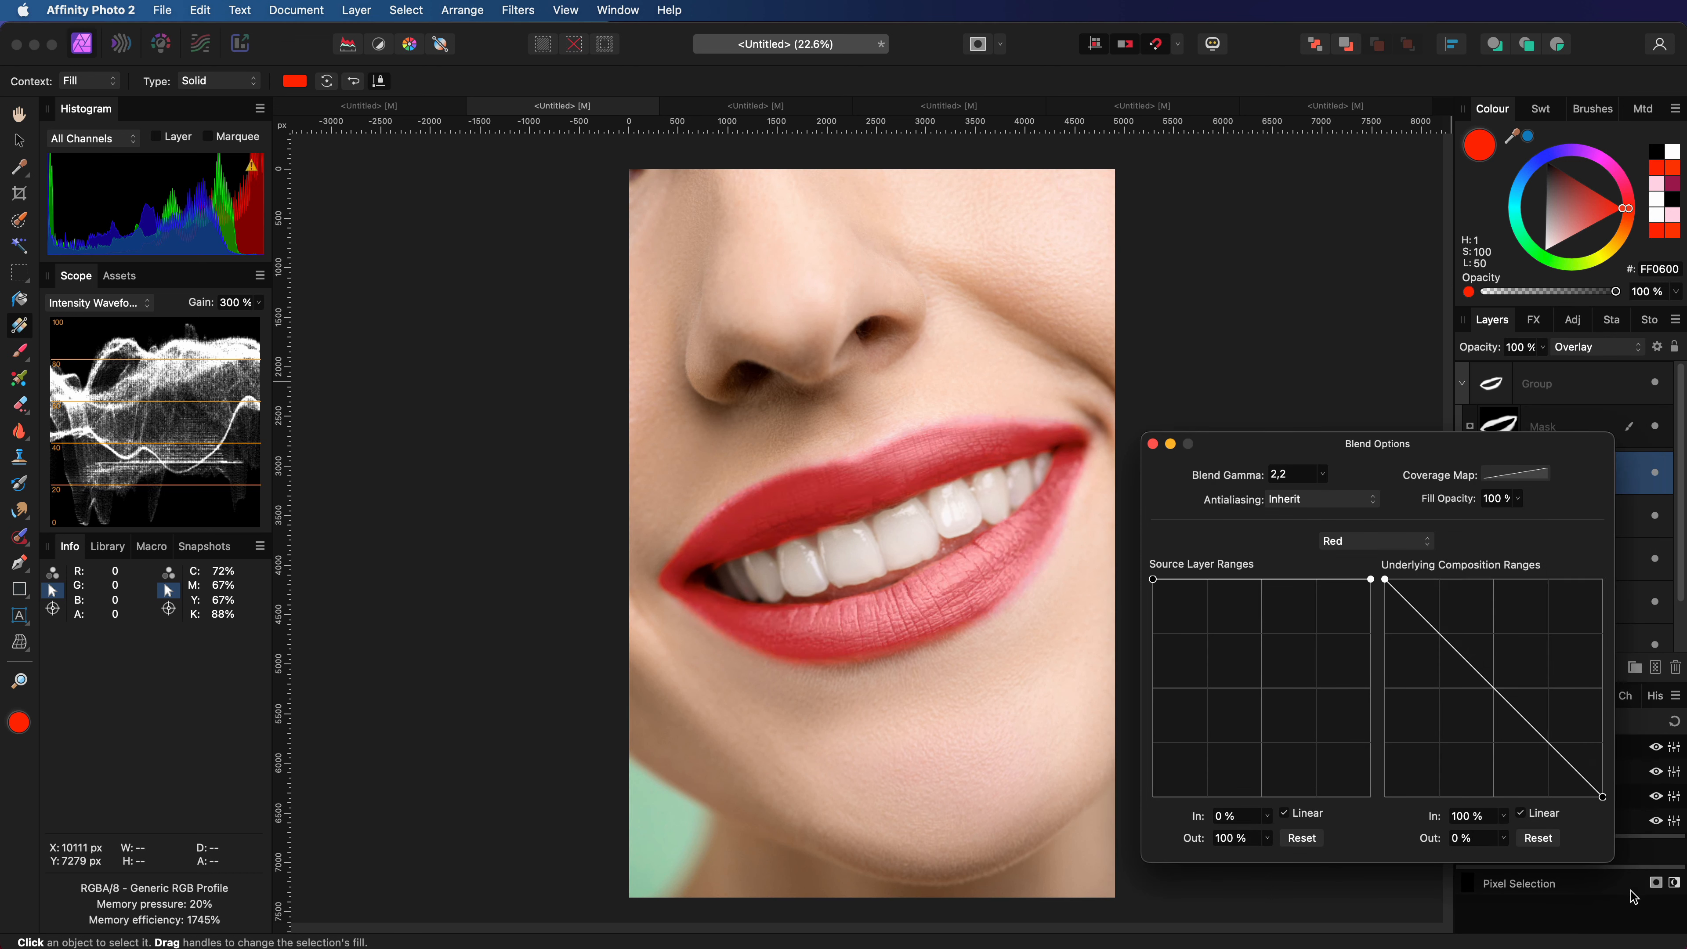
pyautogui.click(1154, 444)
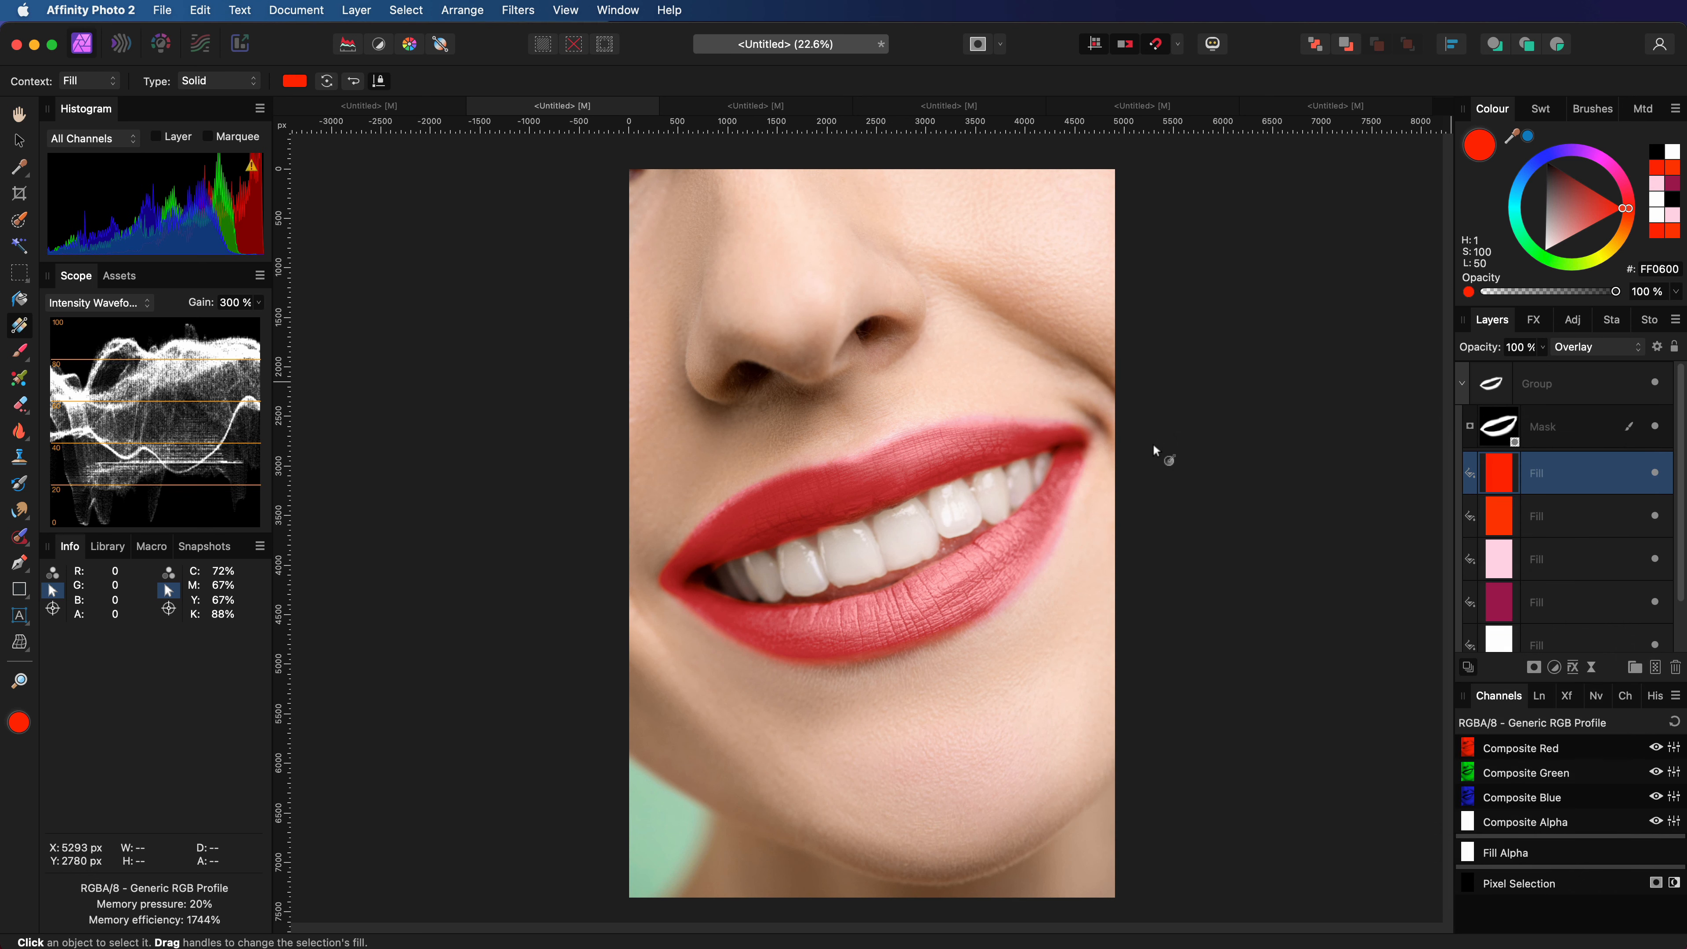
# - Add a Curves adjustment above the fills and shape its master curve through about (0.324, 0.117) and (0.662, 0.611)
pyautogui.click(1554, 667)
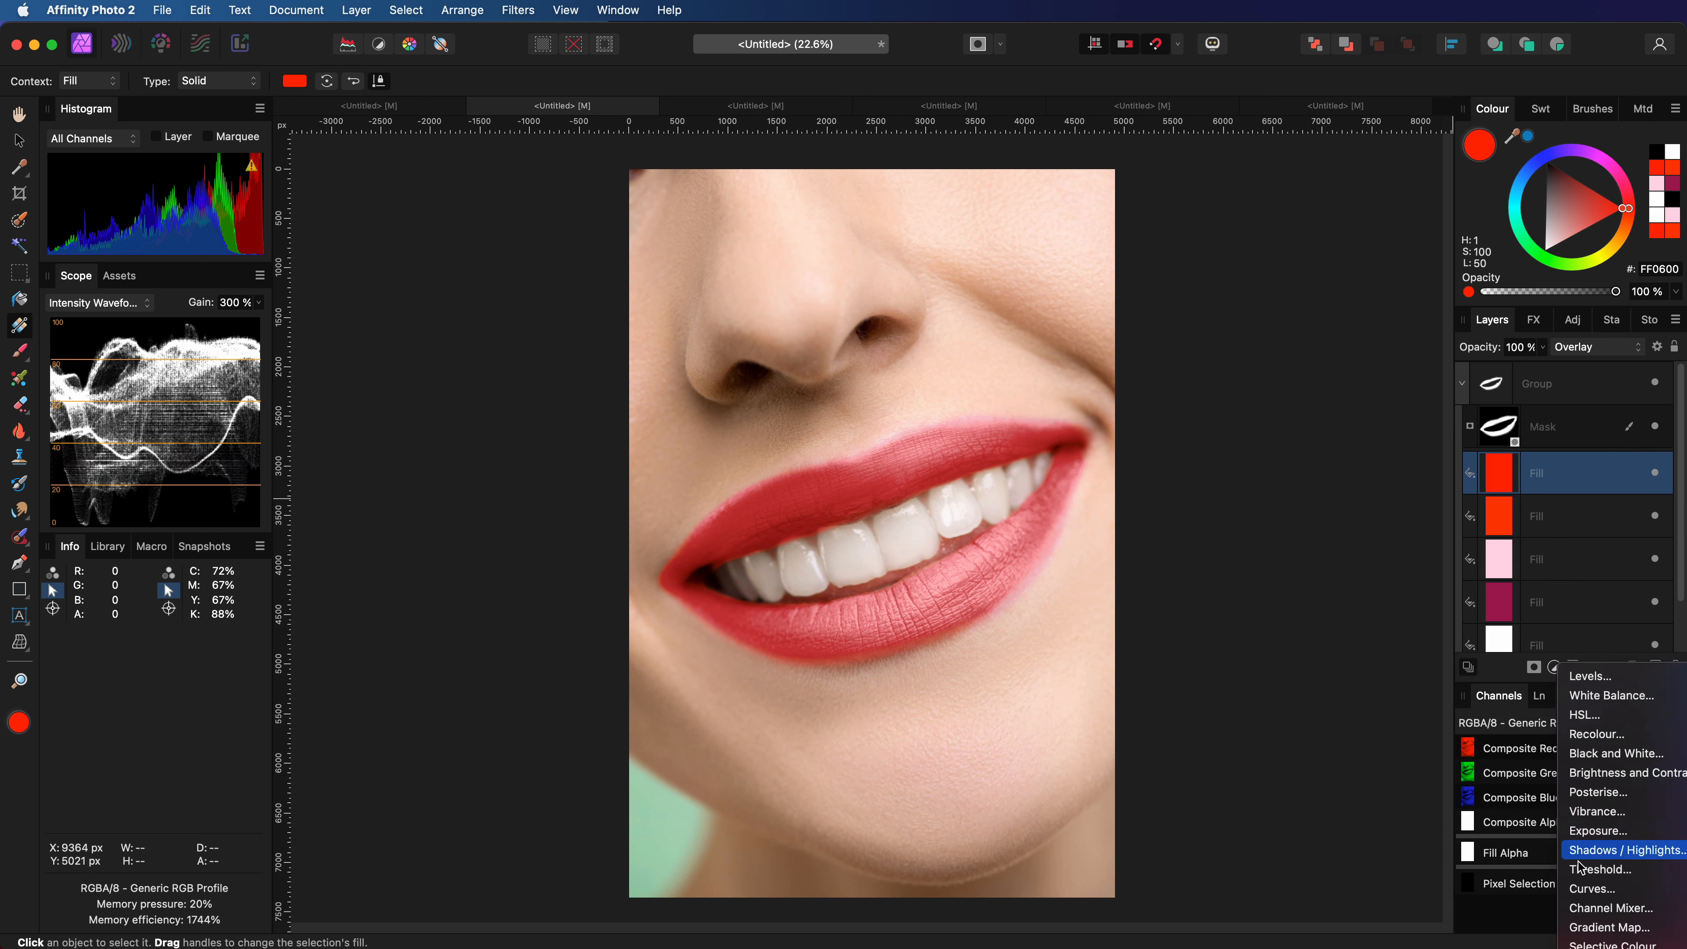
pyautogui.press('Return')
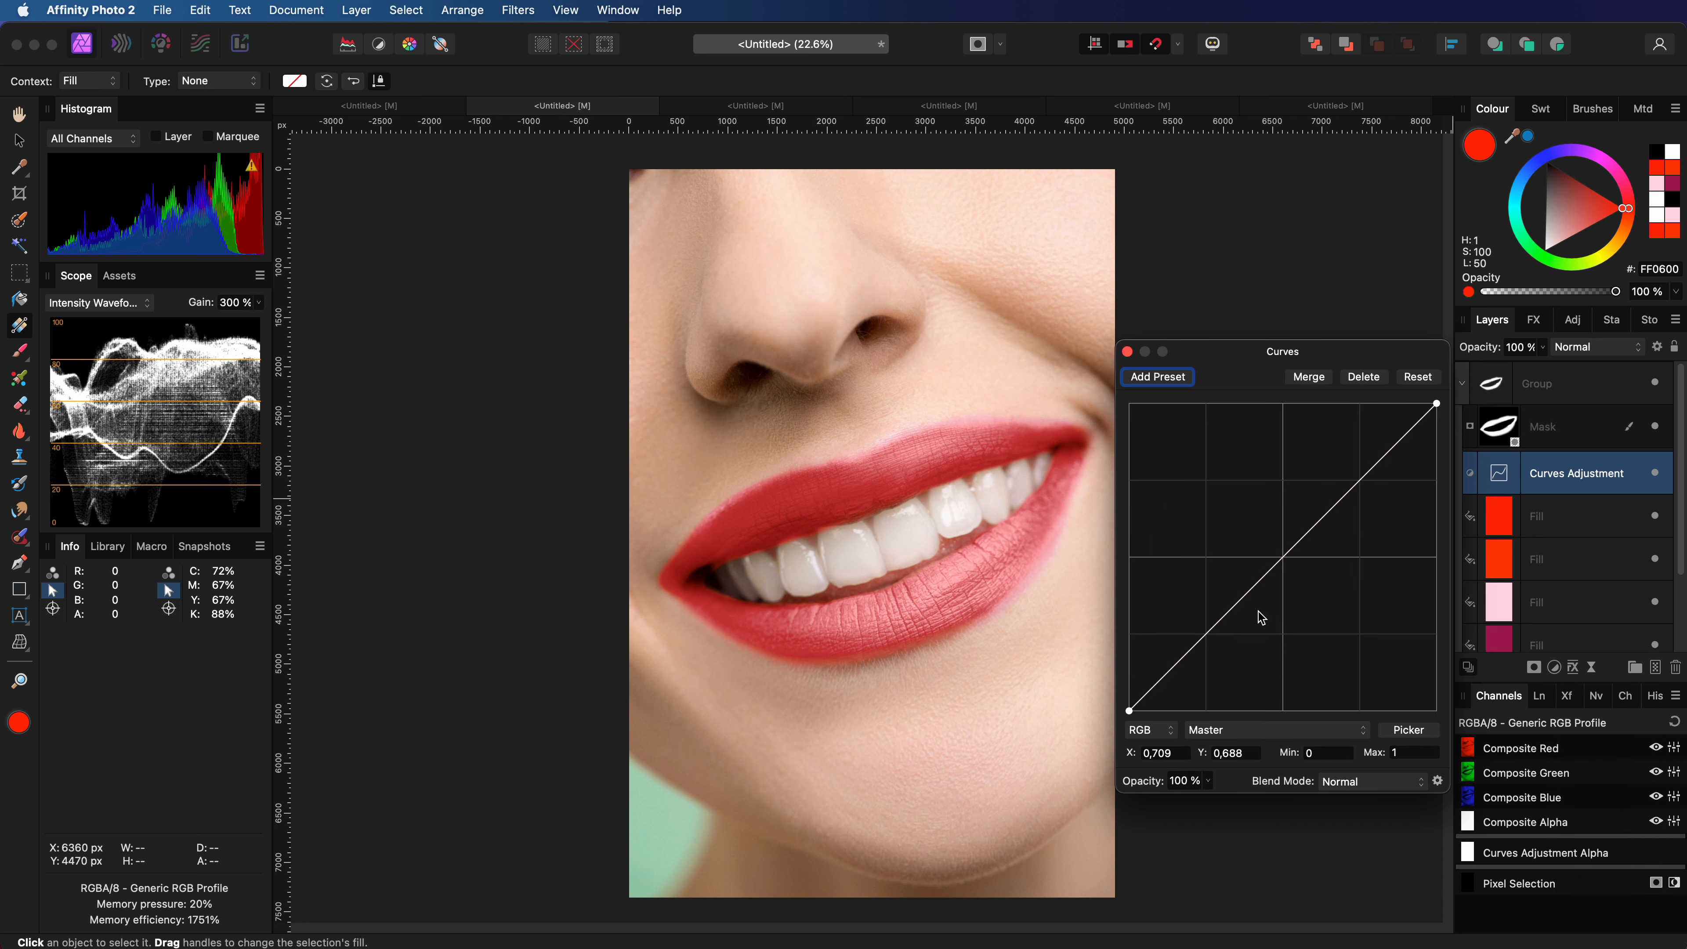
pyautogui.moveTo(1221, 635); pyautogui.dragTo(1240, 692)
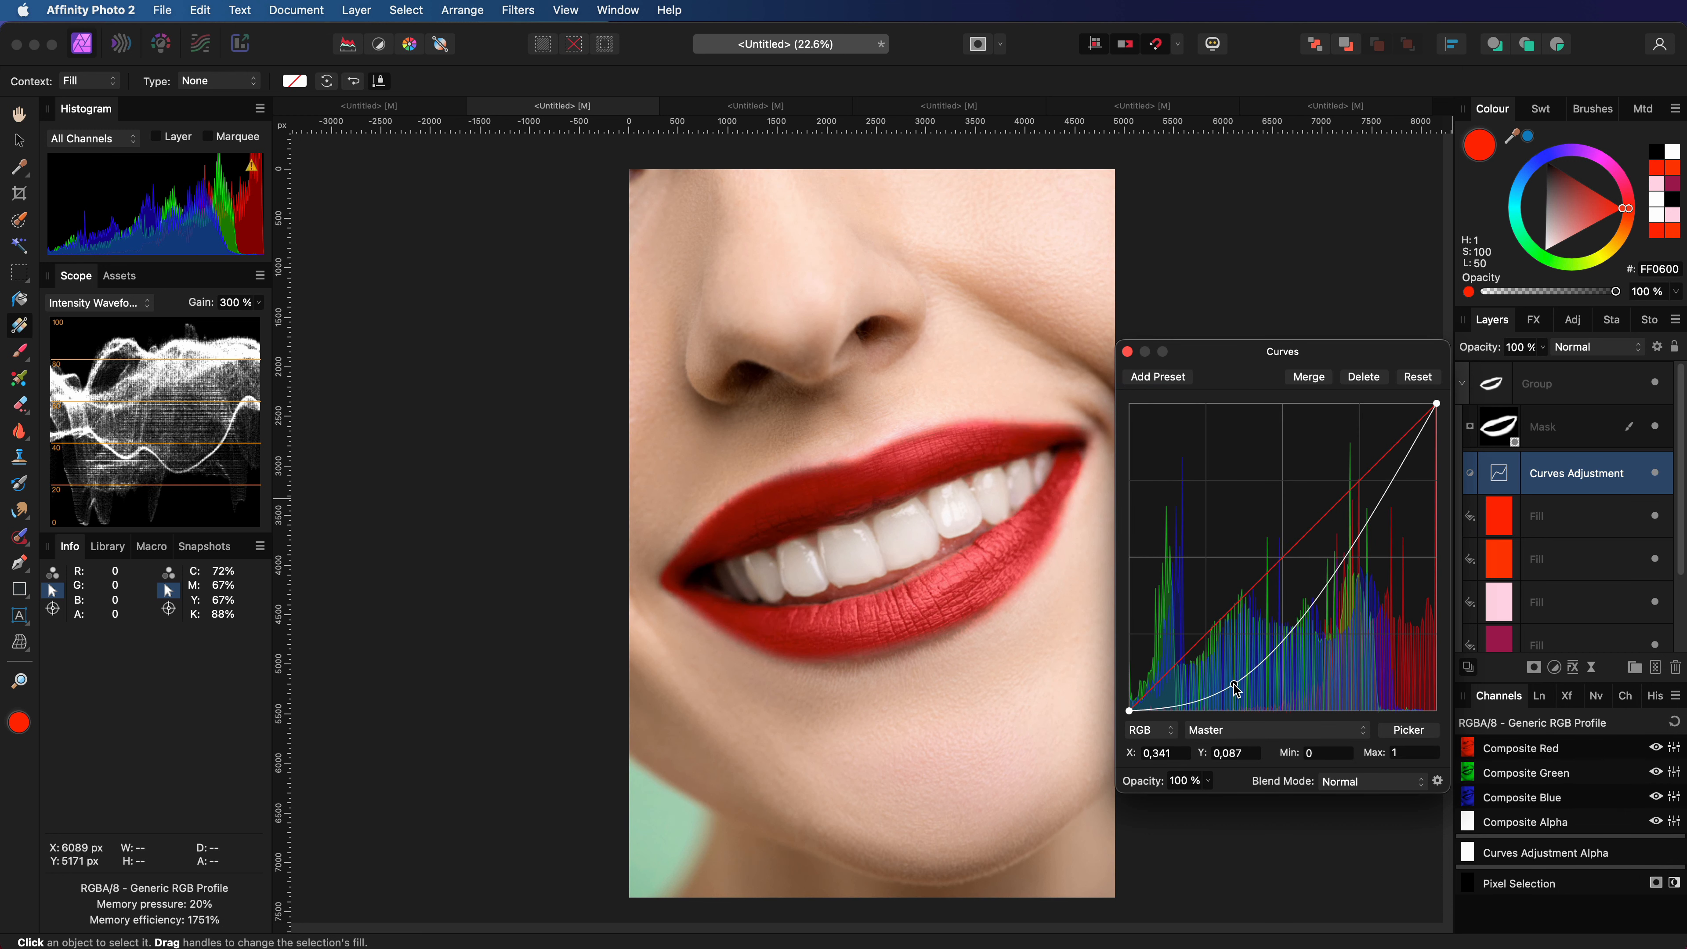
pyautogui.moveTo(1354, 558); pyautogui.dragTo(1338, 522)
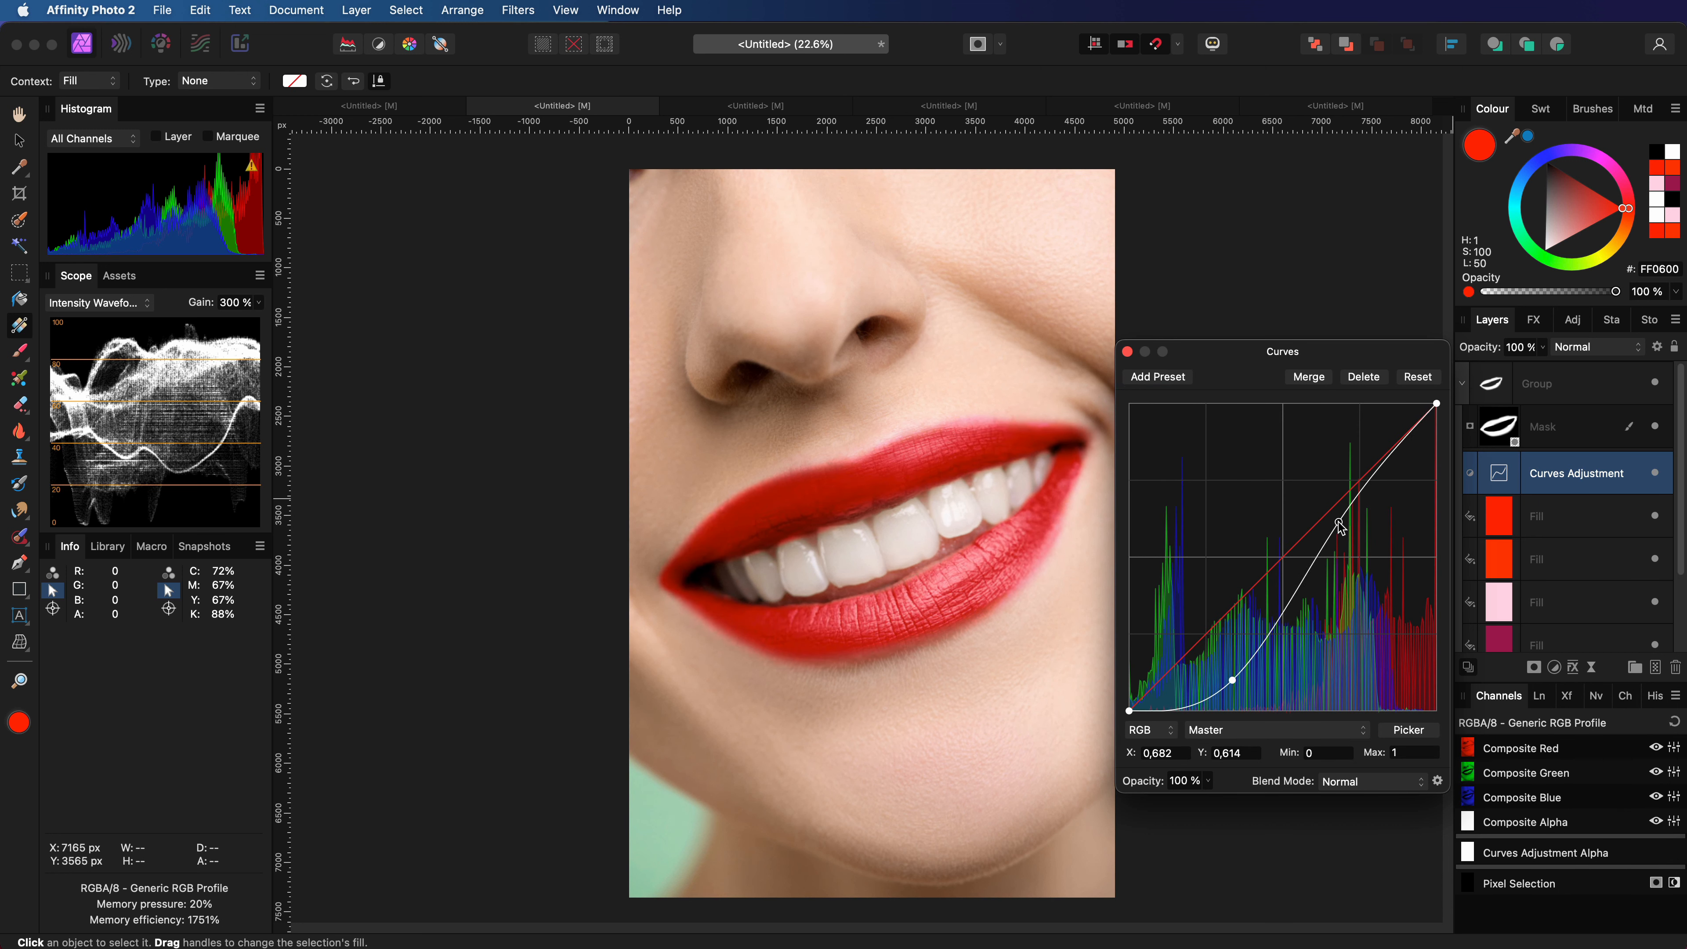
pyautogui.moveTo(1232, 681); pyautogui.dragTo(1229, 675)
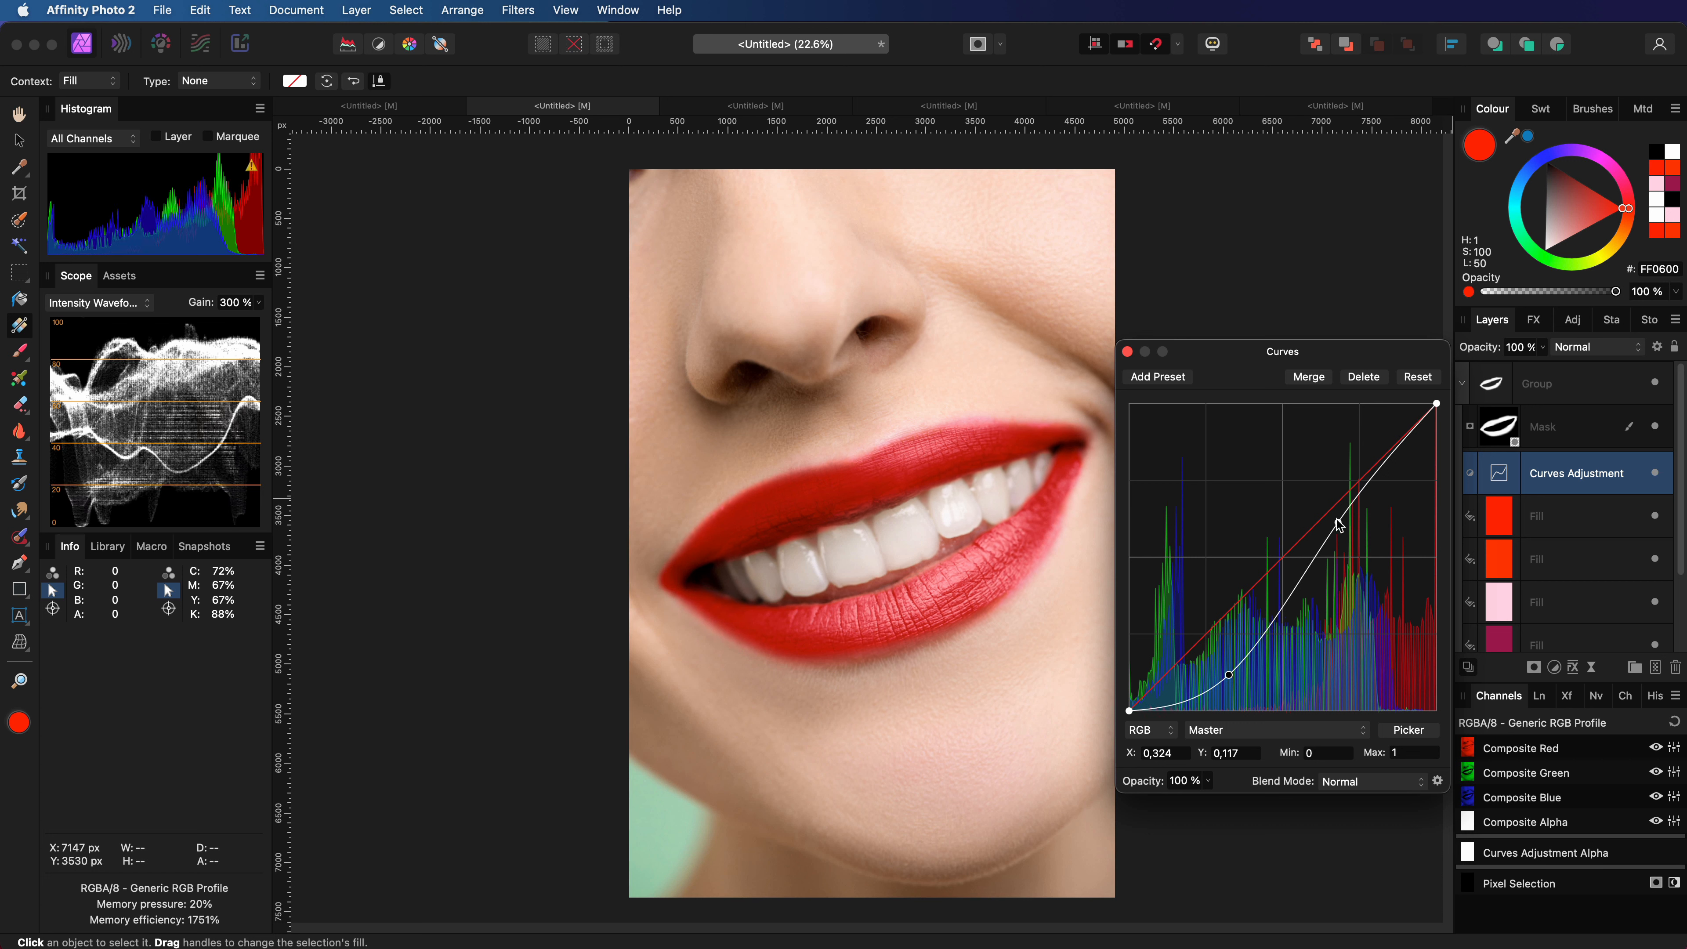
pyautogui.moveTo(1338, 523); pyautogui.dragTo(1332, 521)
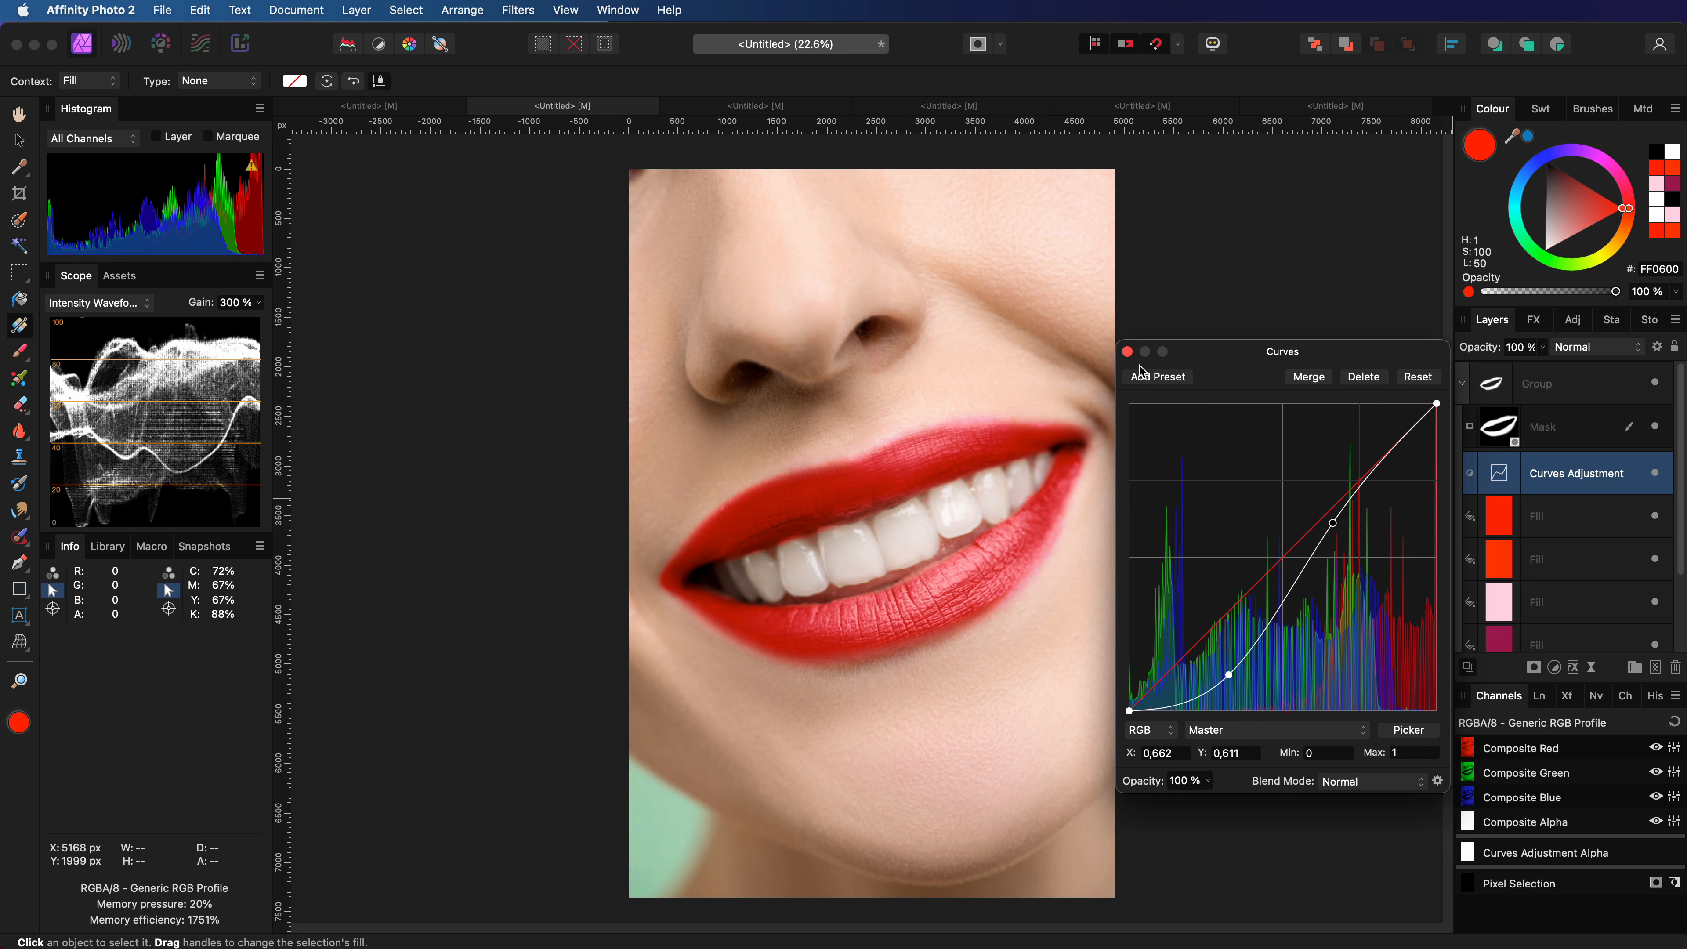
pyautogui.click(1127, 351)
# - Set the Curves adjustment's blend mode to Multiply and ready the Paint Brush with default black and white colours
pyautogui.press('b')
pyautogui.press('d')
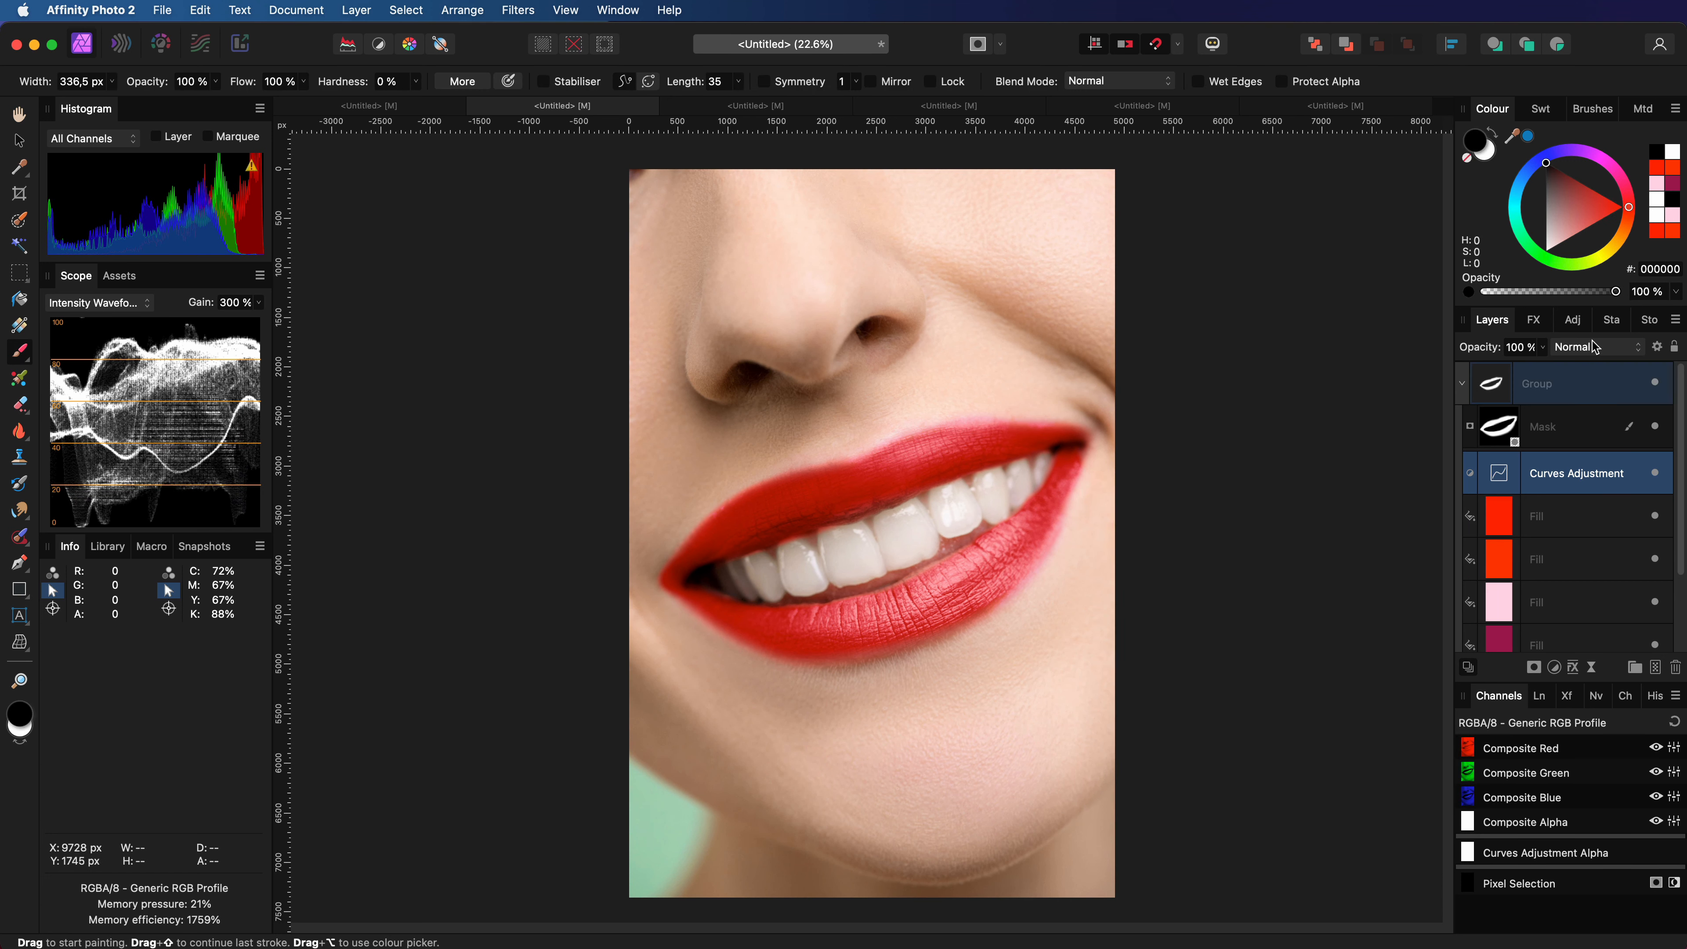
pyautogui.click(1596, 347)
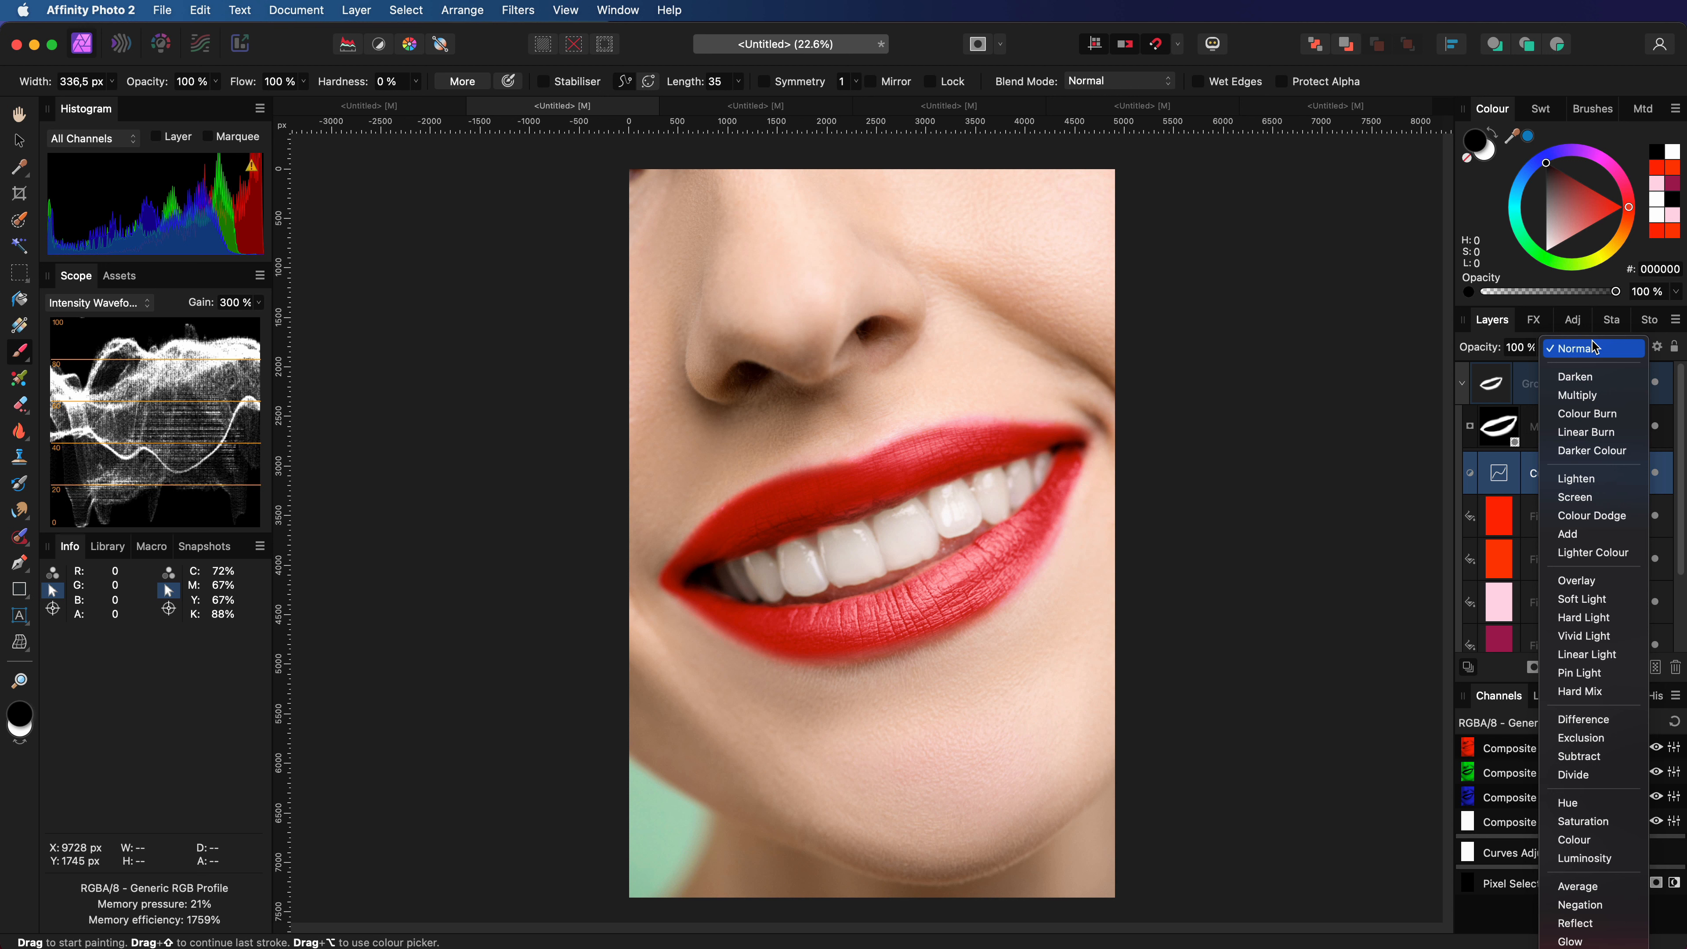
pyautogui.click(1593, 396)
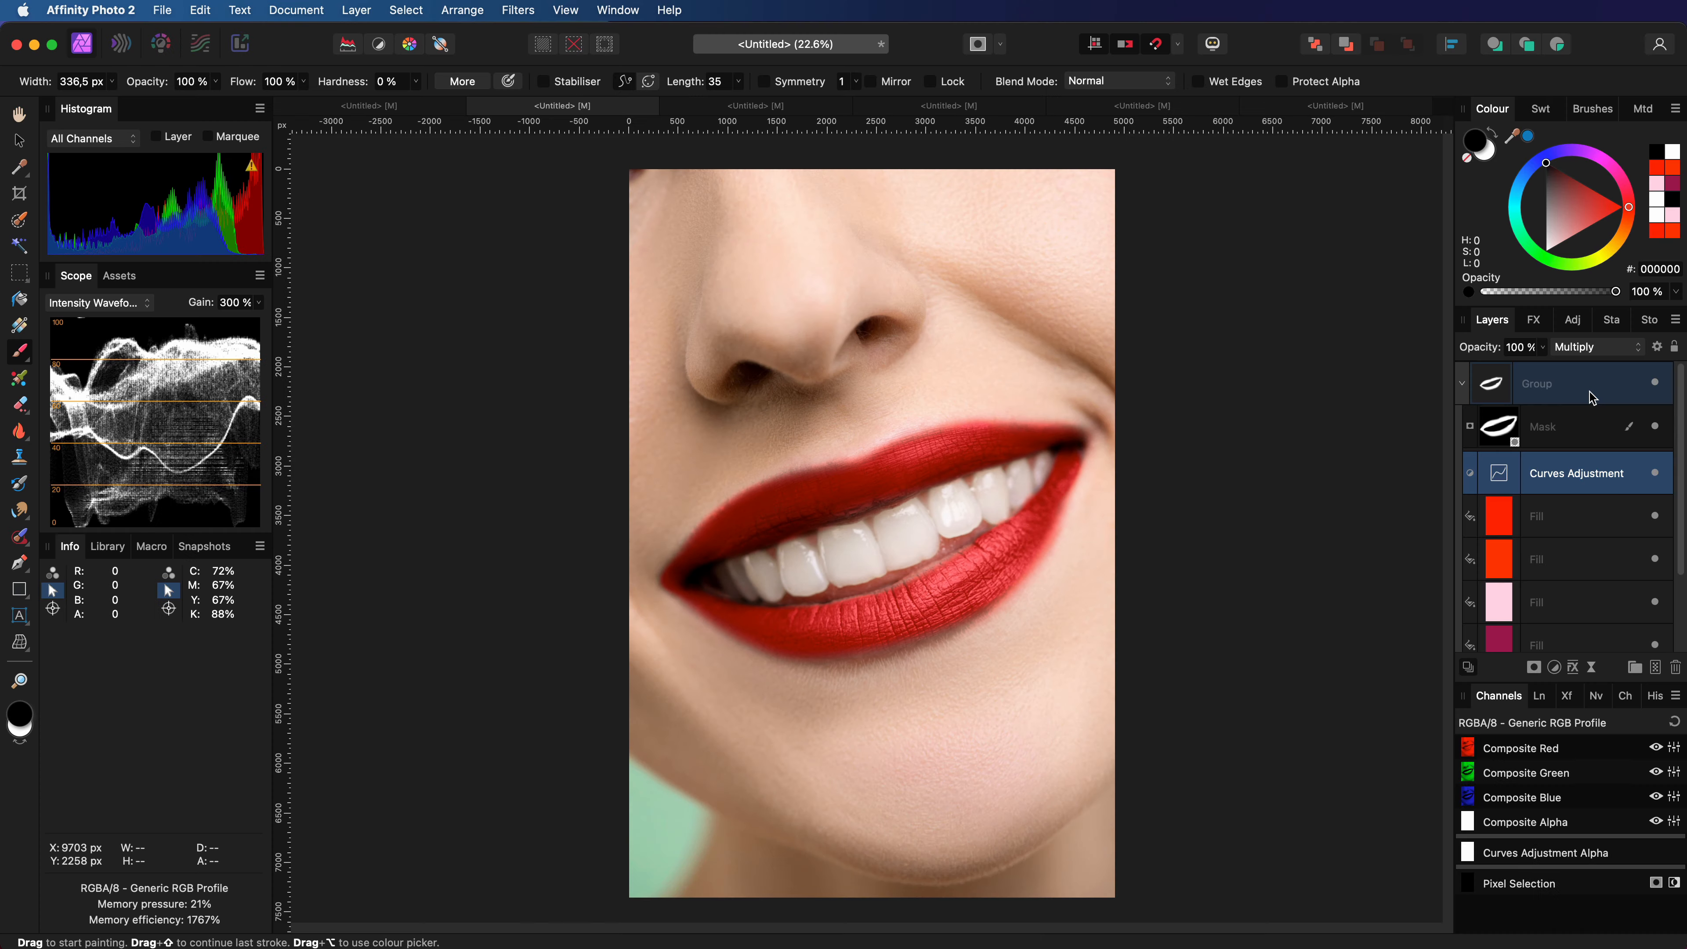
# - Refine the group's mask along the lip edges and corners by painting with black and white
pyautogui.click(1501, 431)
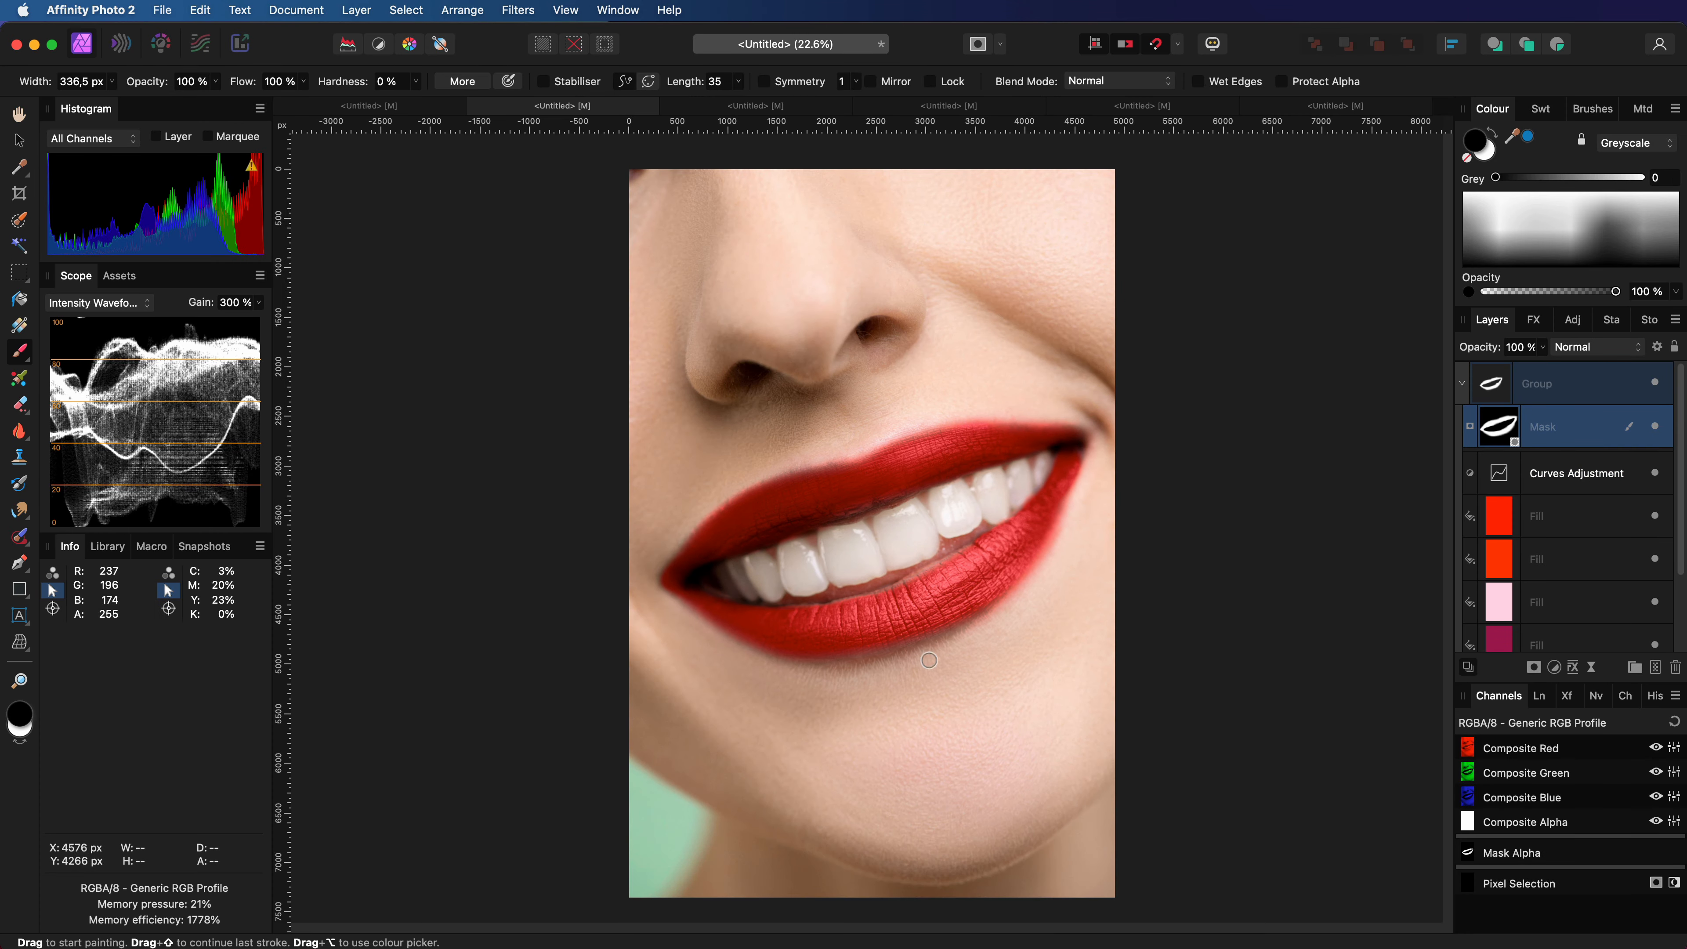
pyautogui.scroll(5, 950, 598)
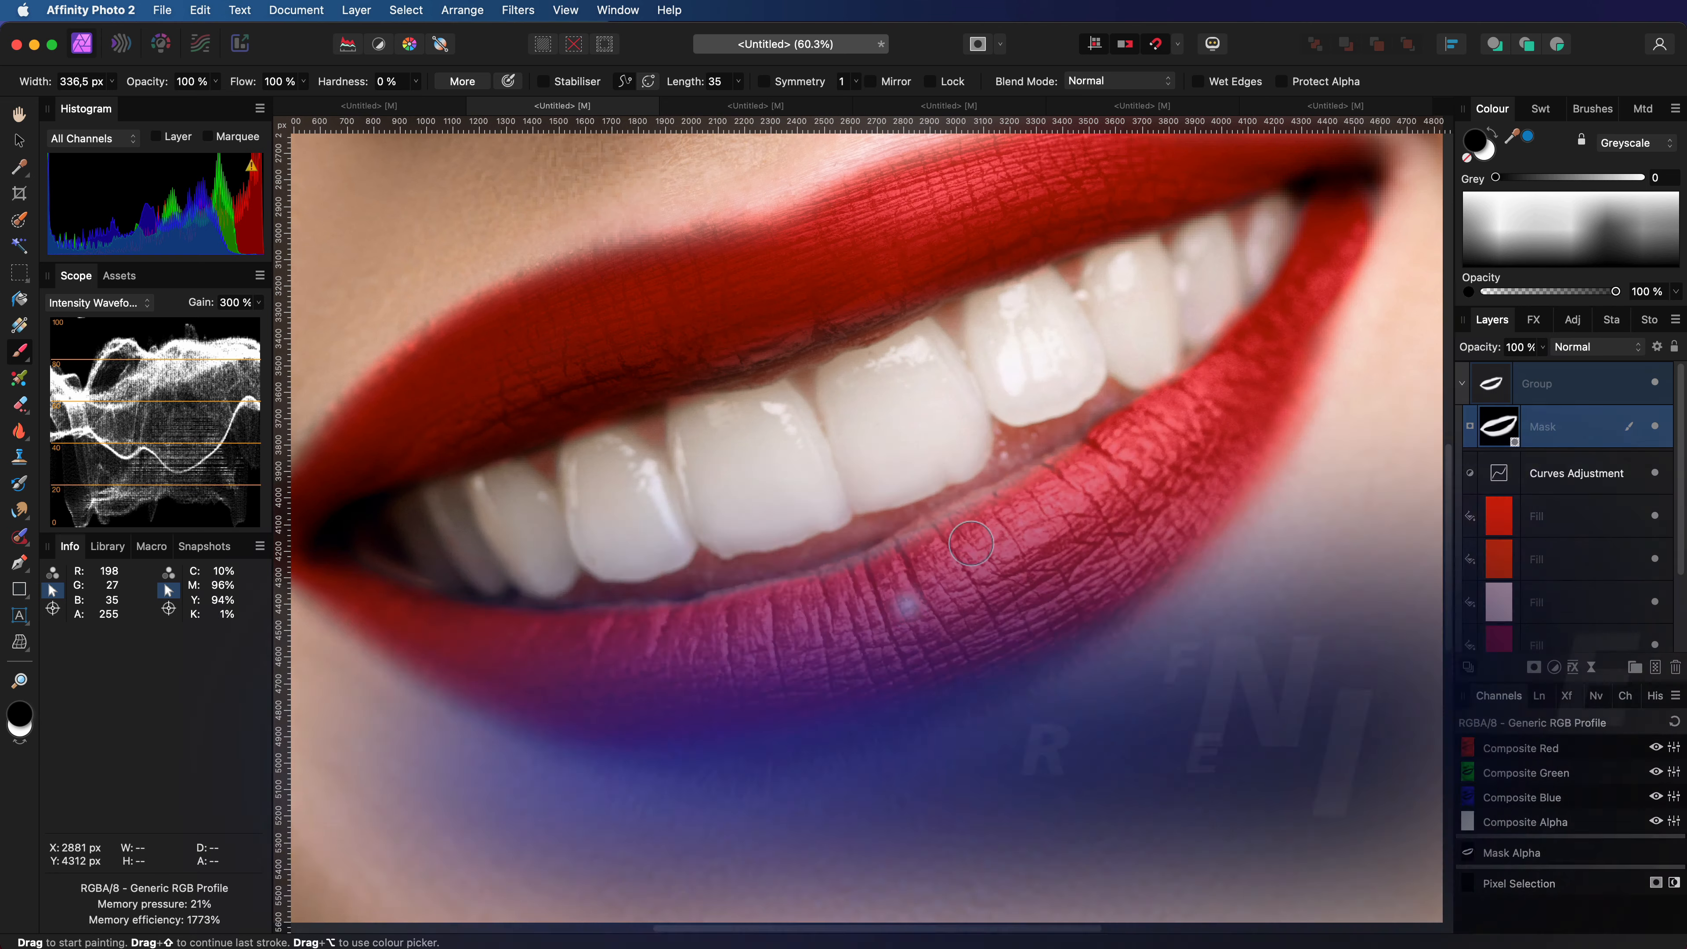
pyautogui.press('x')
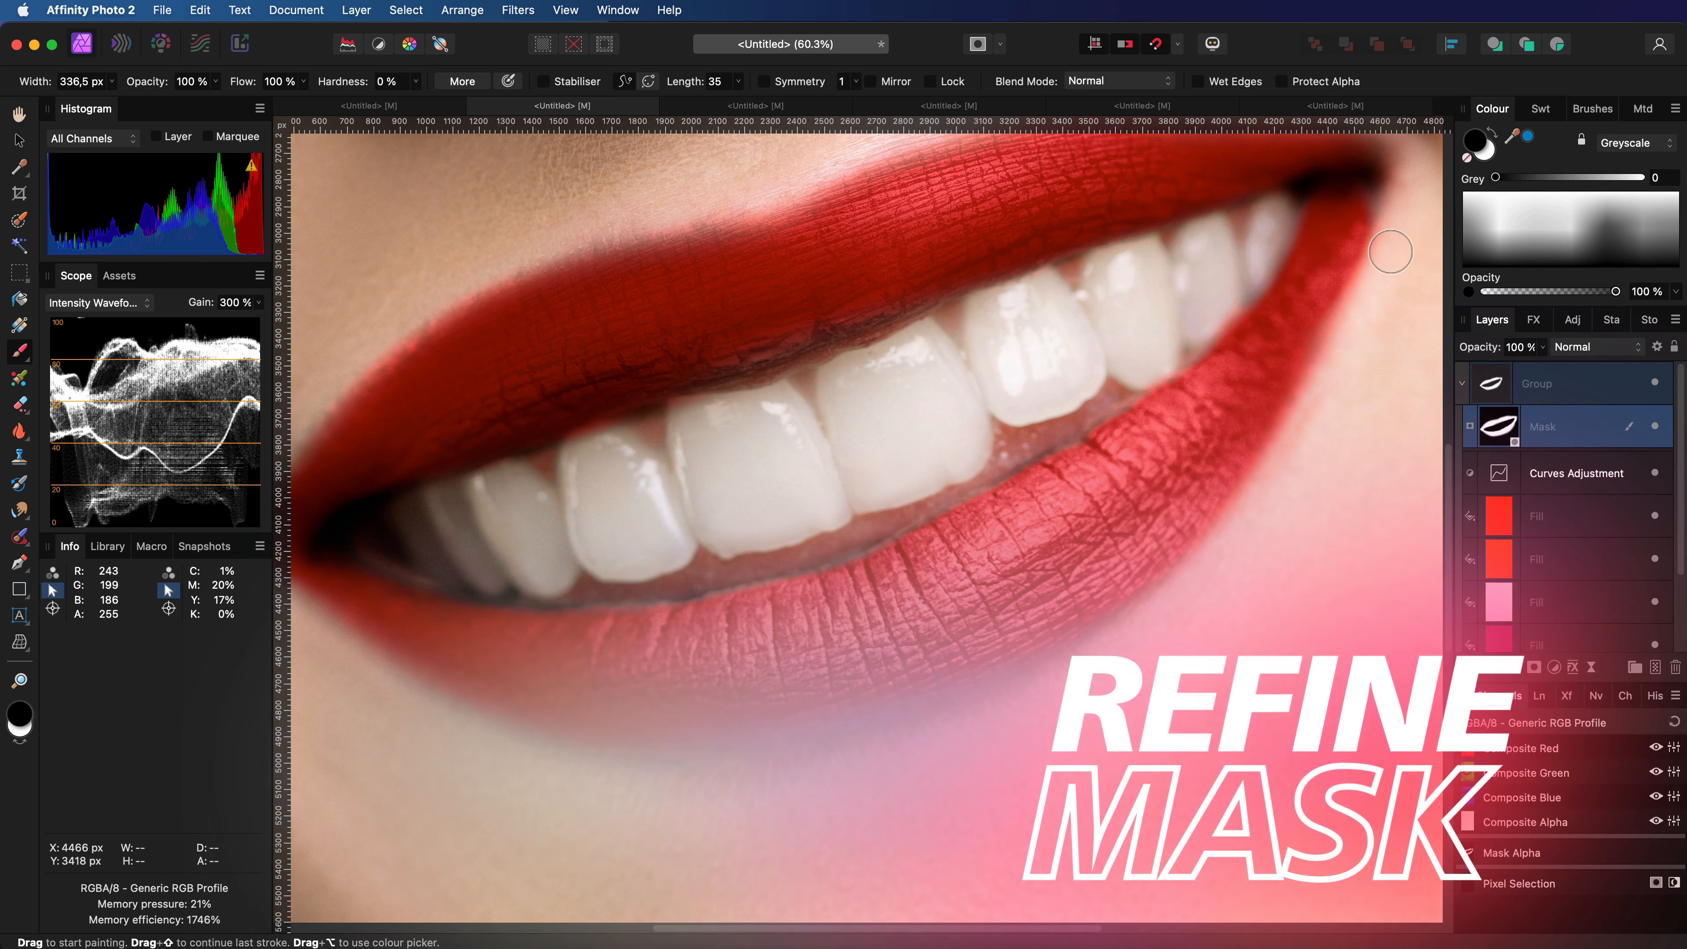
pyautogui.press('x')
pyautogui.hscroll(-5, 697, 640)
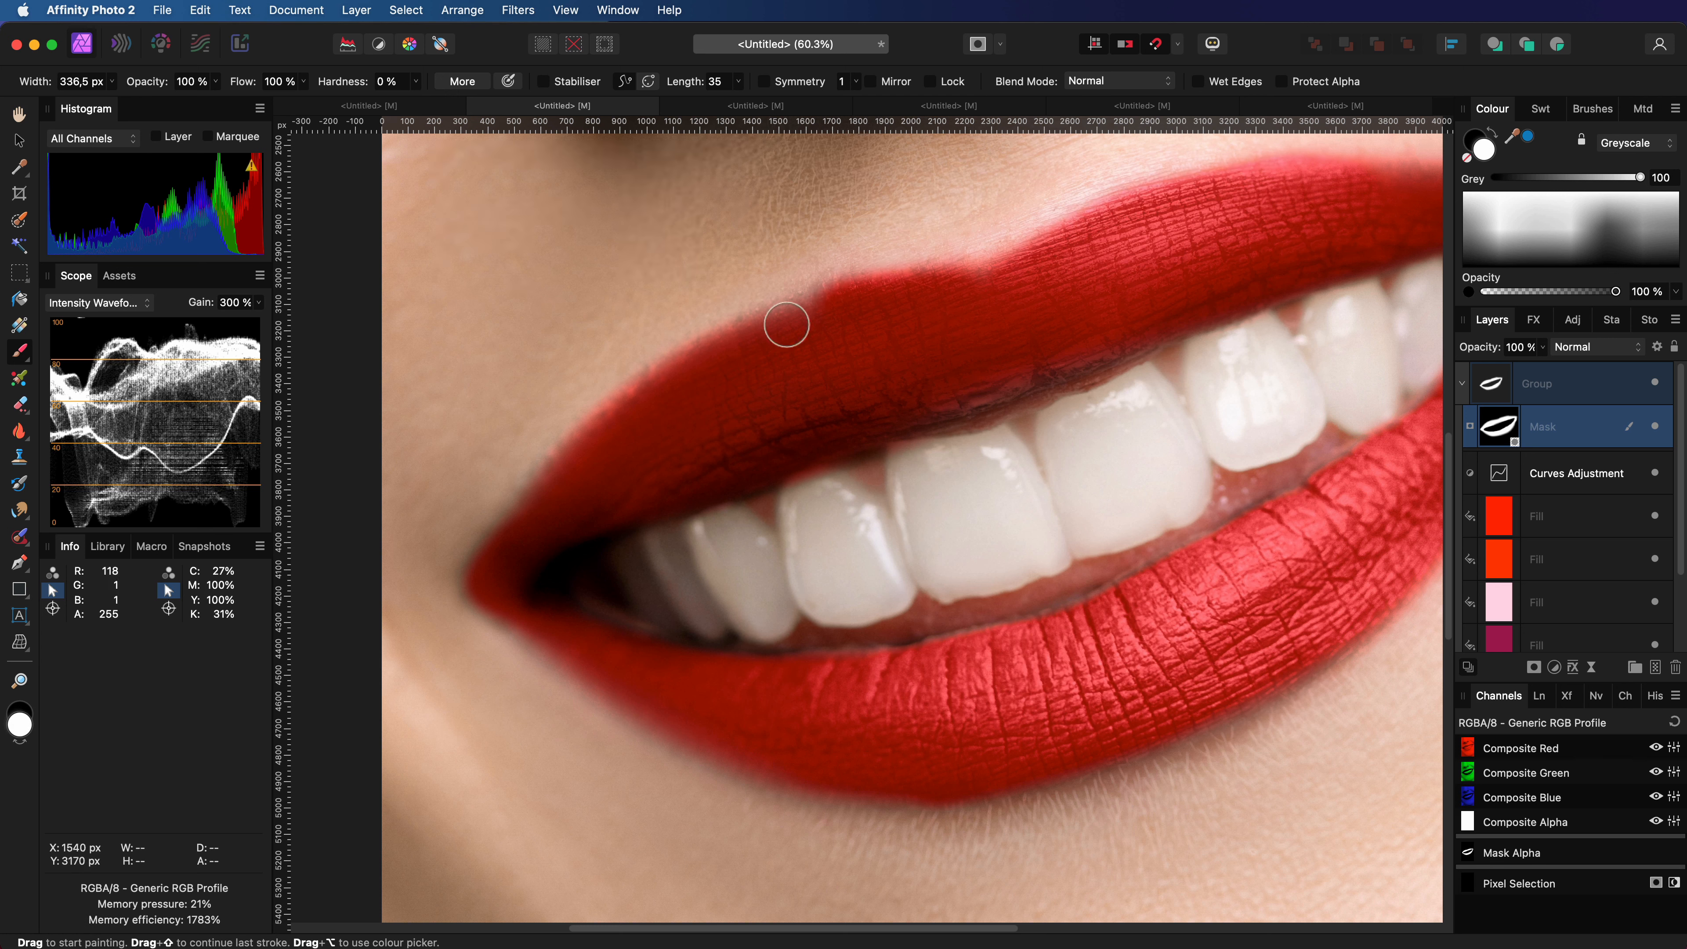
pyautogui.press('x')
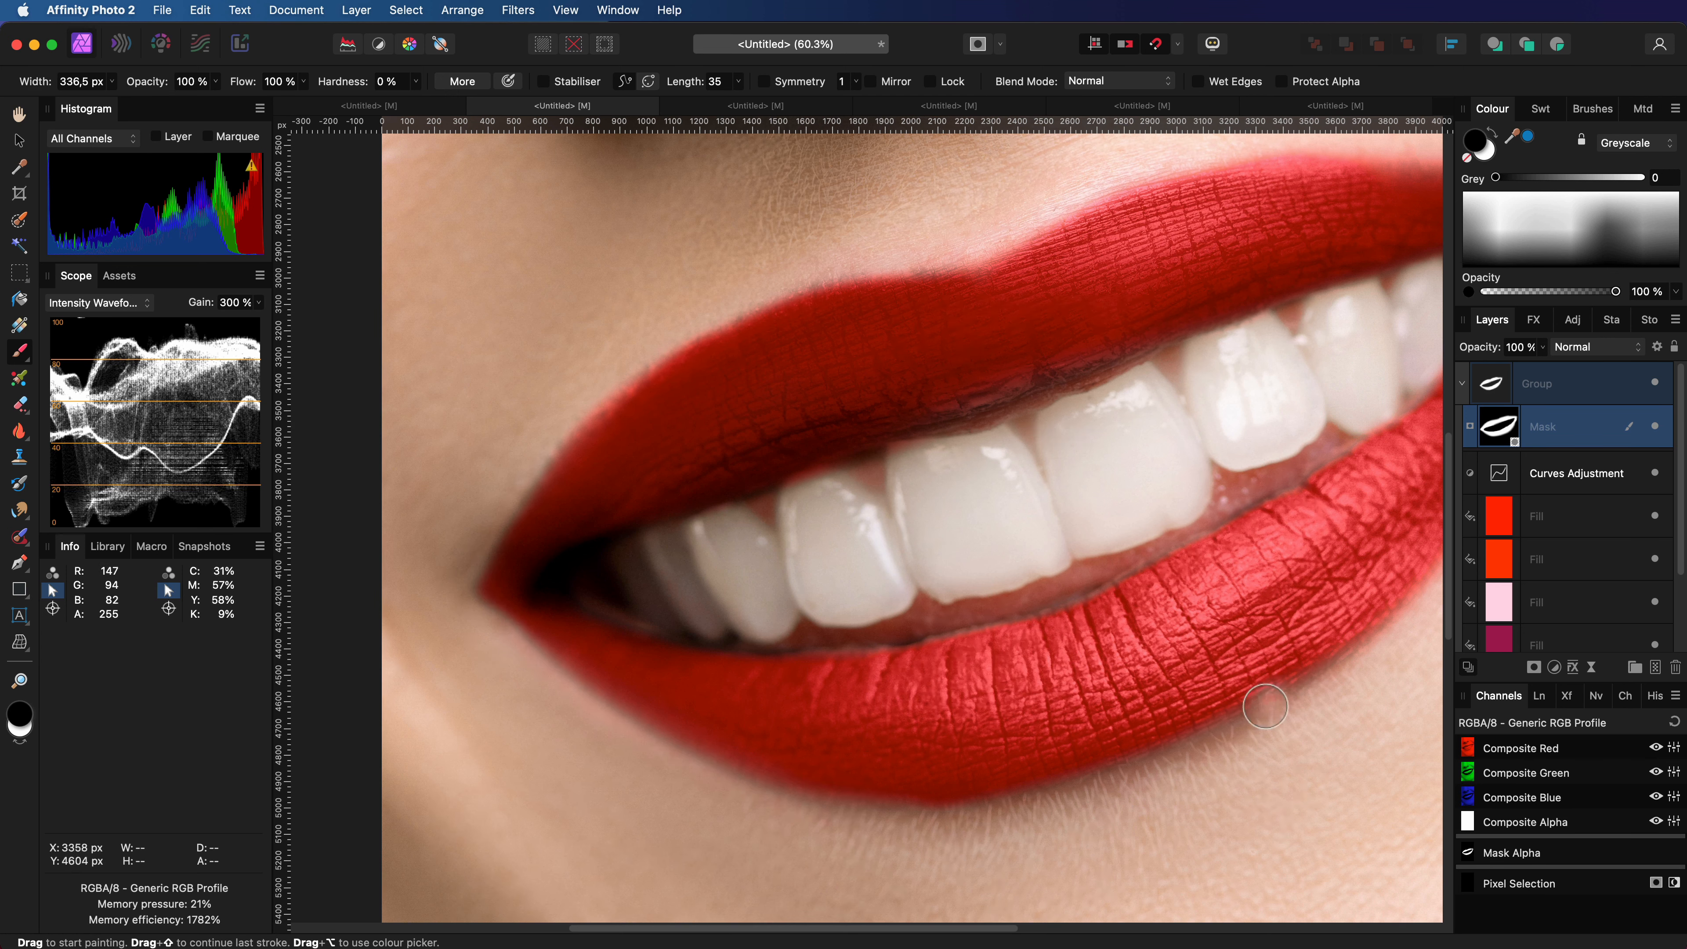
pyautogui.hscroll(10, 1081, 500)
pyautogui.press('x')
pyautogui.press('super+0')
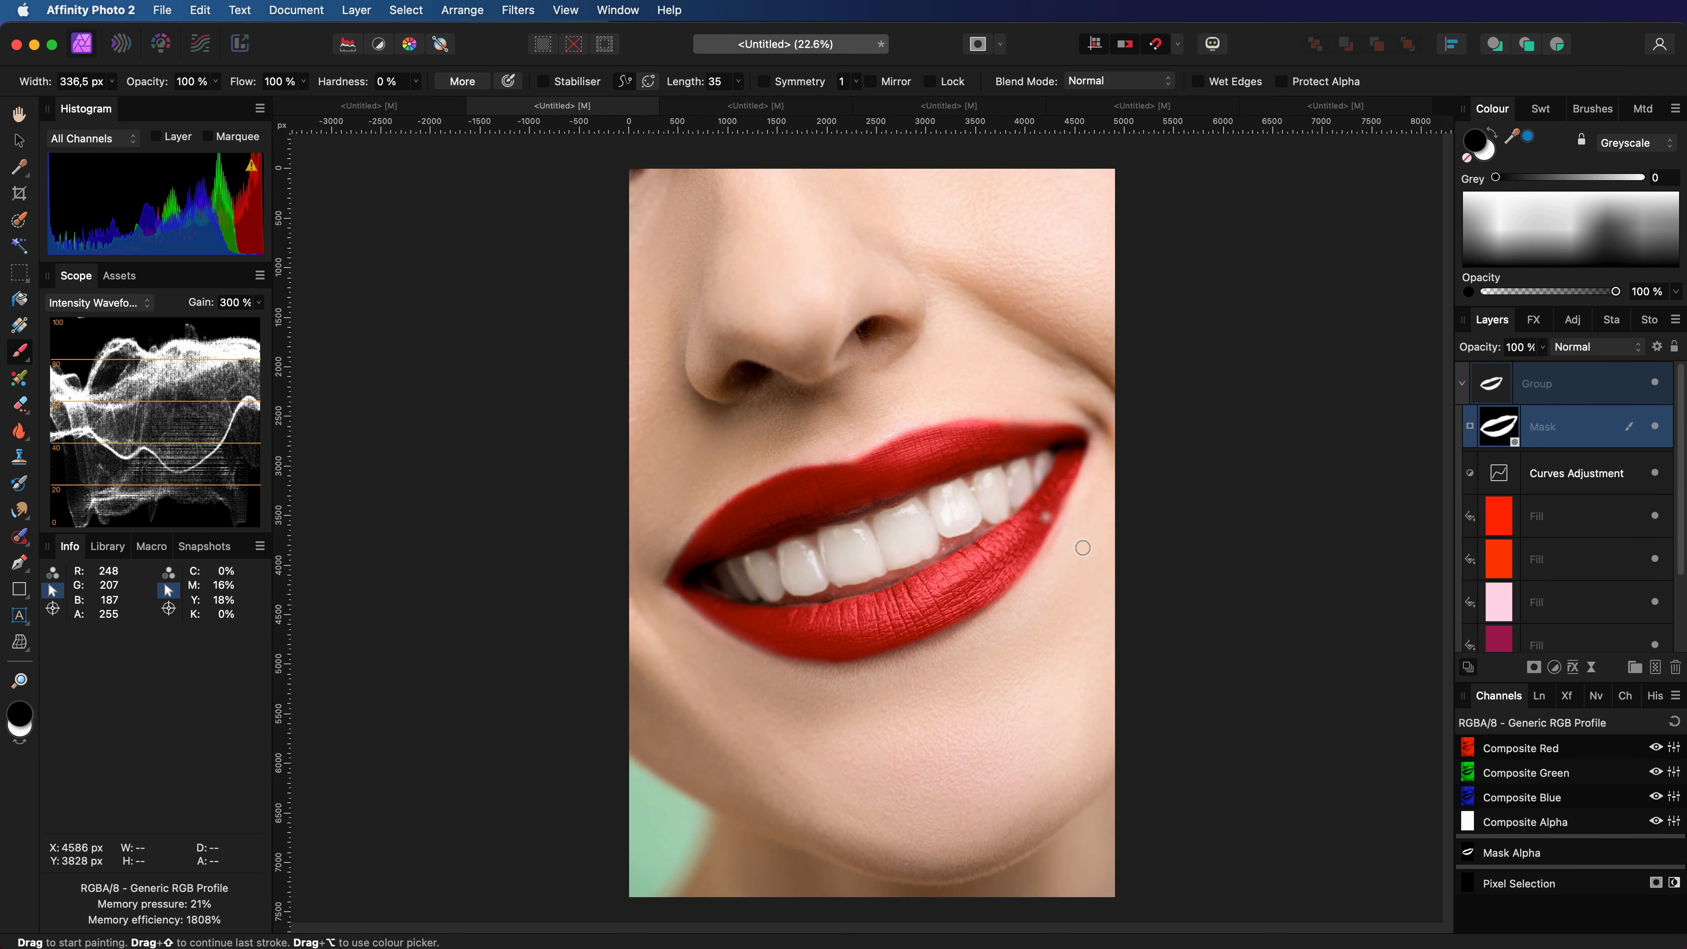
# - In the group's blend ranges, lower the Red channel's underlying composition curve to 0% output at 0% input
pyautogui.click(1503, 396)
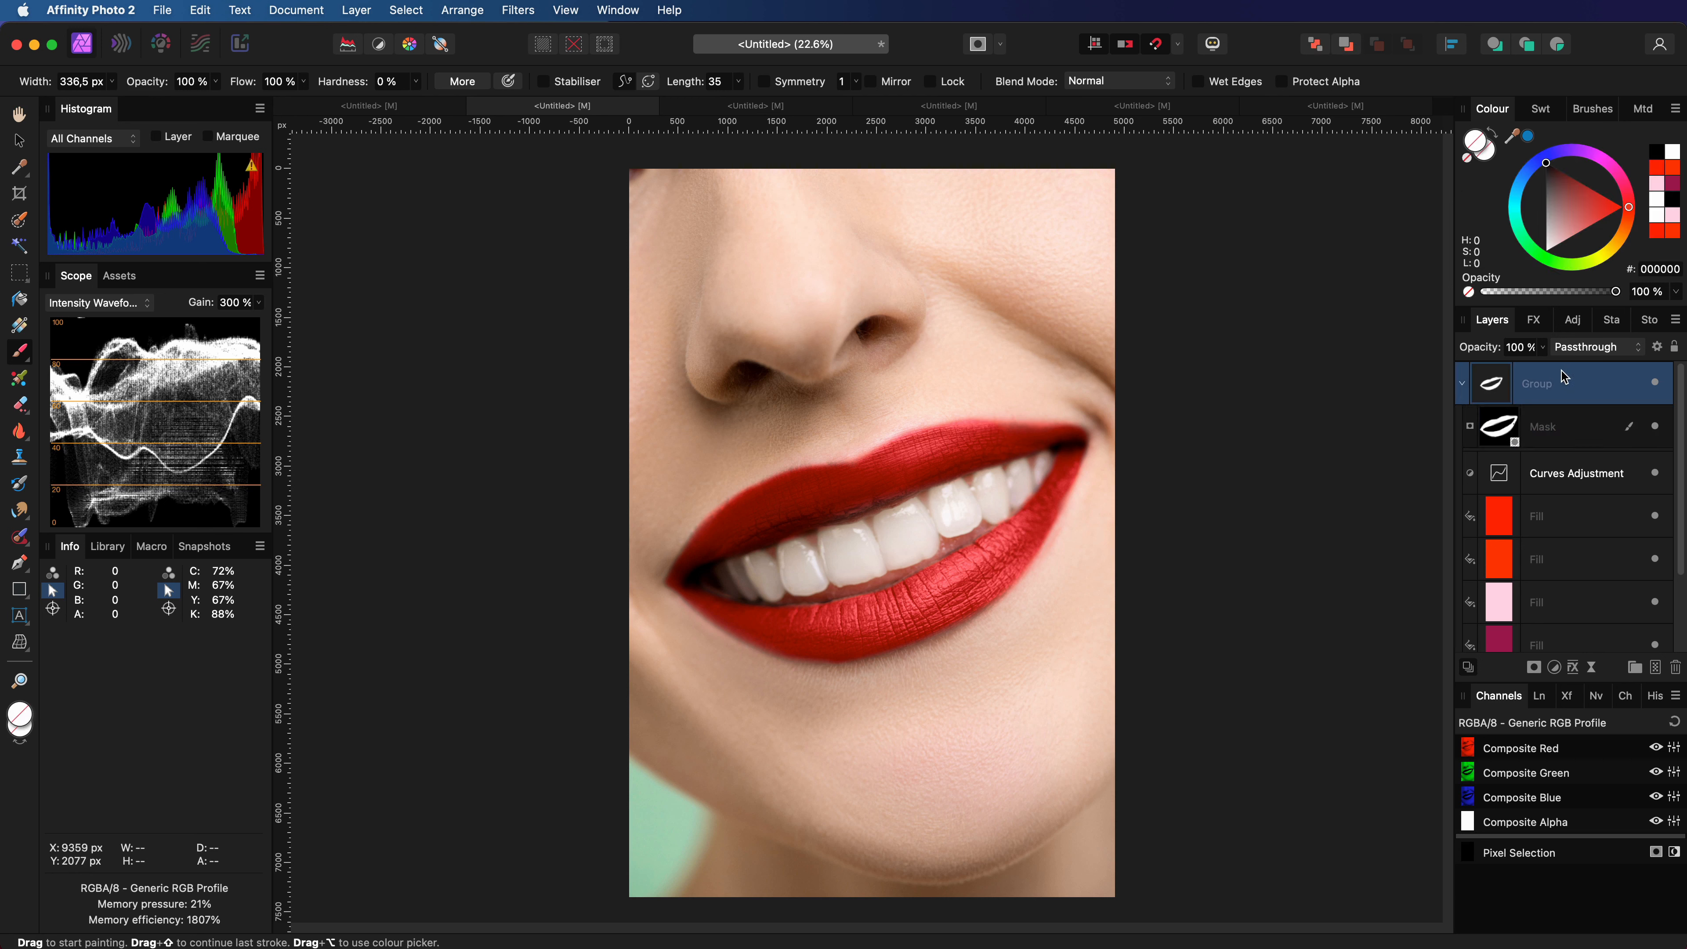
pyautogui.click(1658, 349)
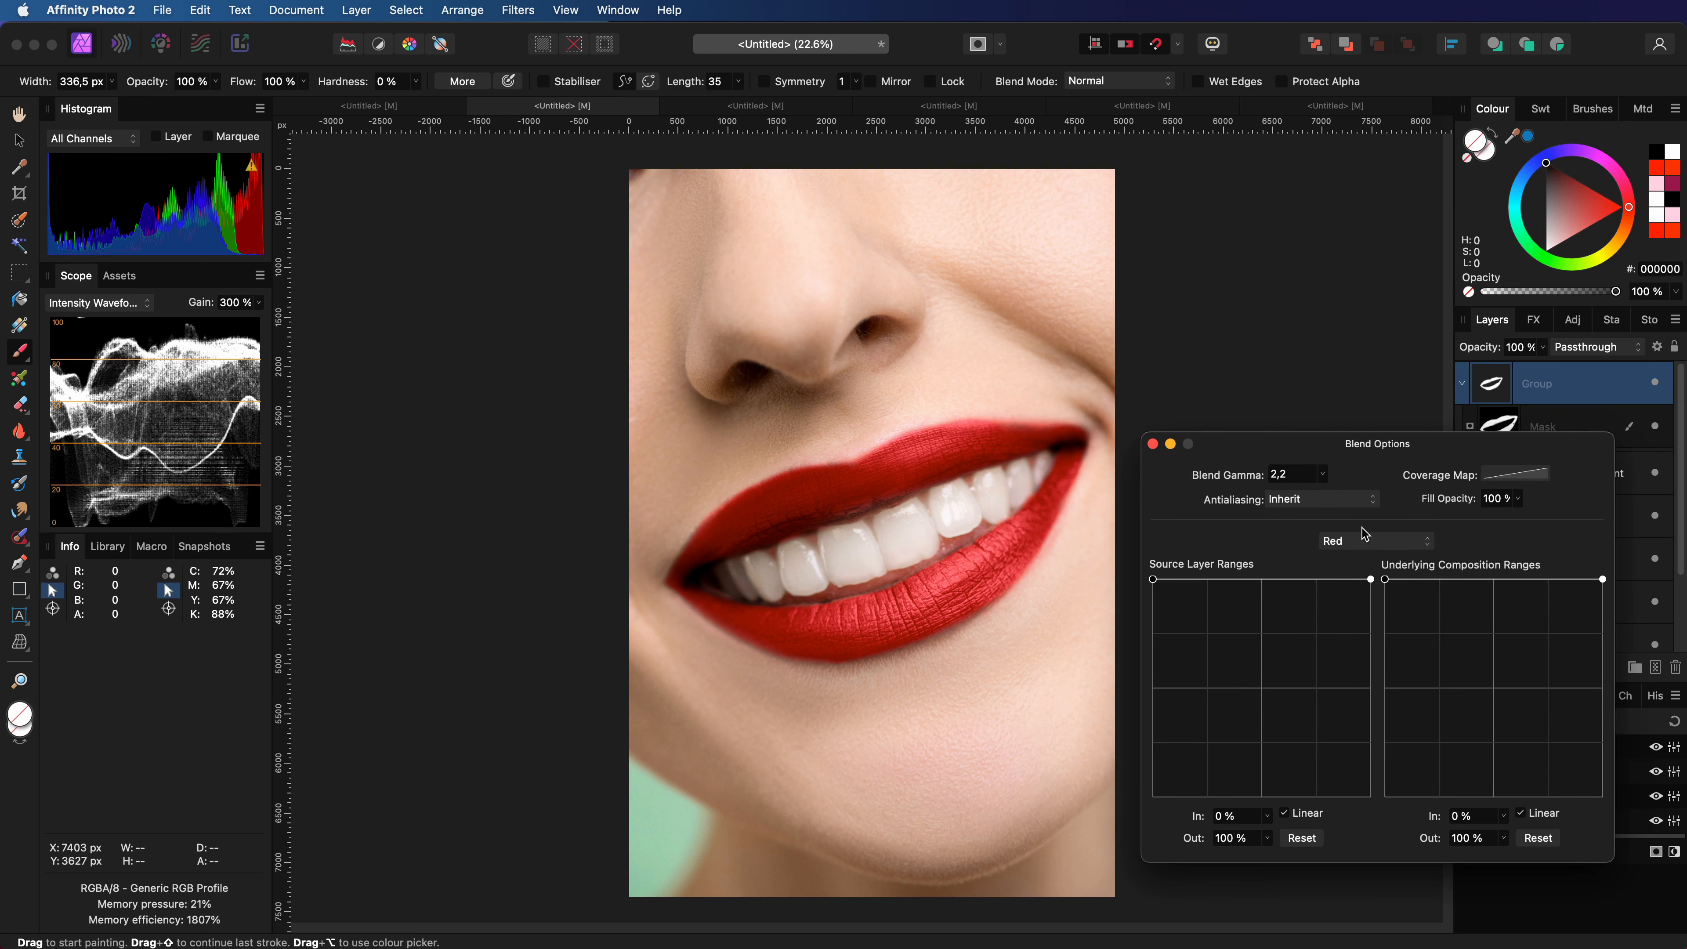
pyautogui.click(1368, 541)
pyautogui.click(1368, 541)
pyautogui.moveTo(1386, 600); pyautogui.dragTo(1329, 886)
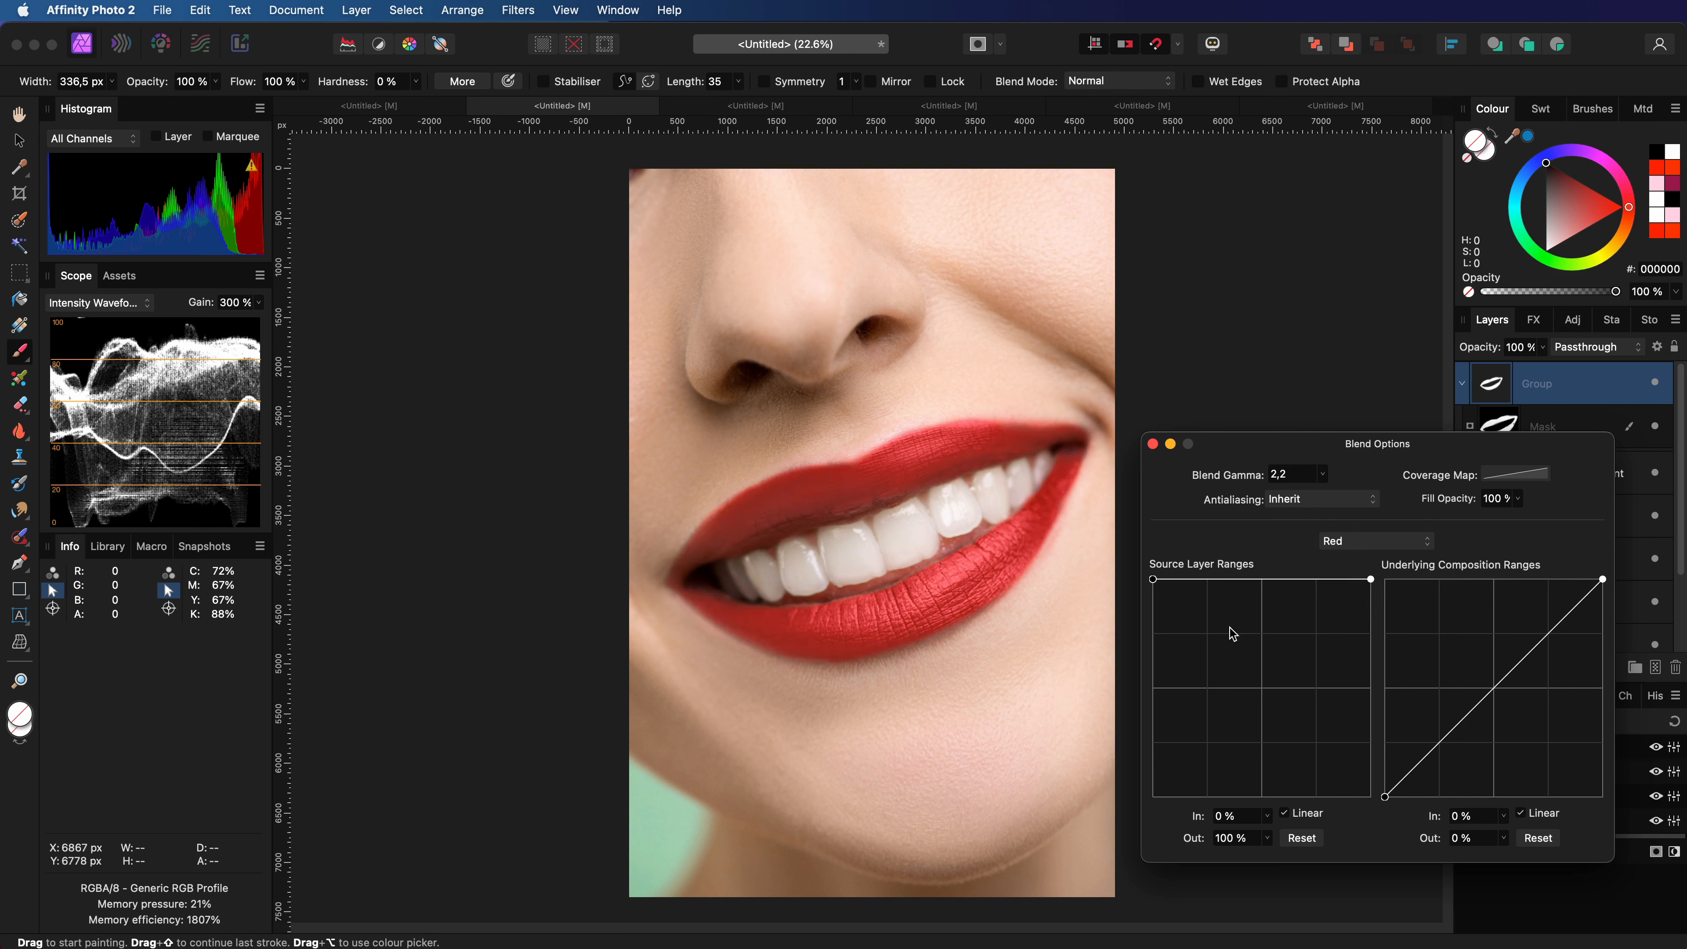
pyautogui.click(1152, 443)
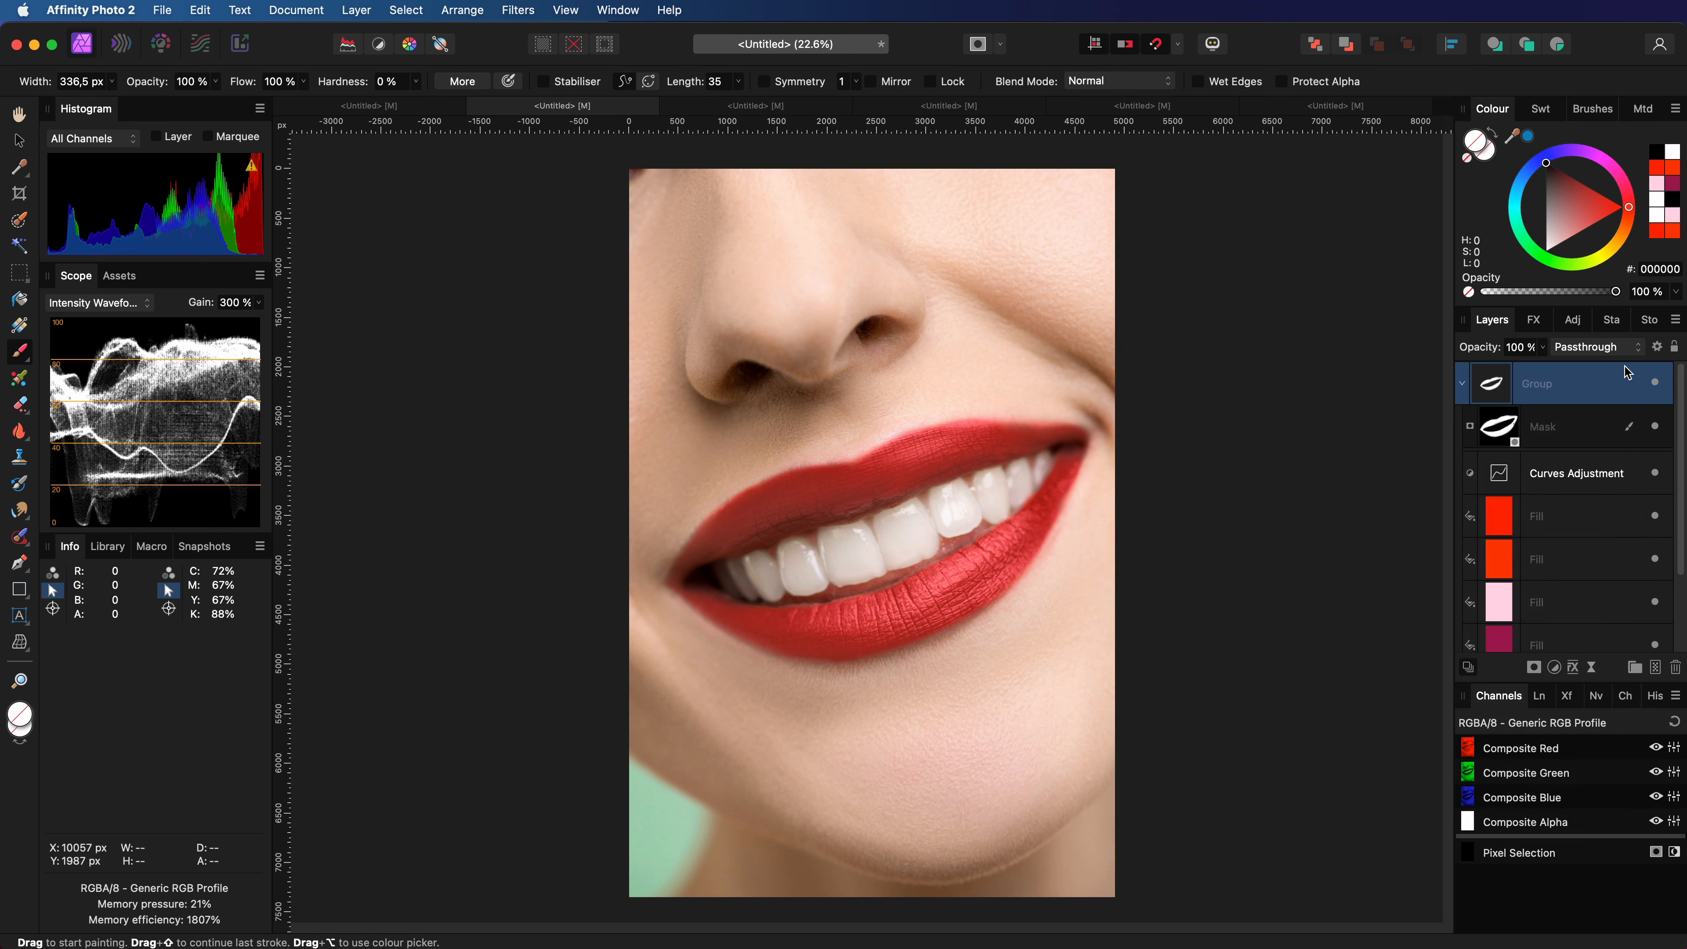
# - Compare the lips with and without the lipstick by switching the group's visibility off and on
pyautogui.click(1655, 383)
pyautogui.click(1655, 383)
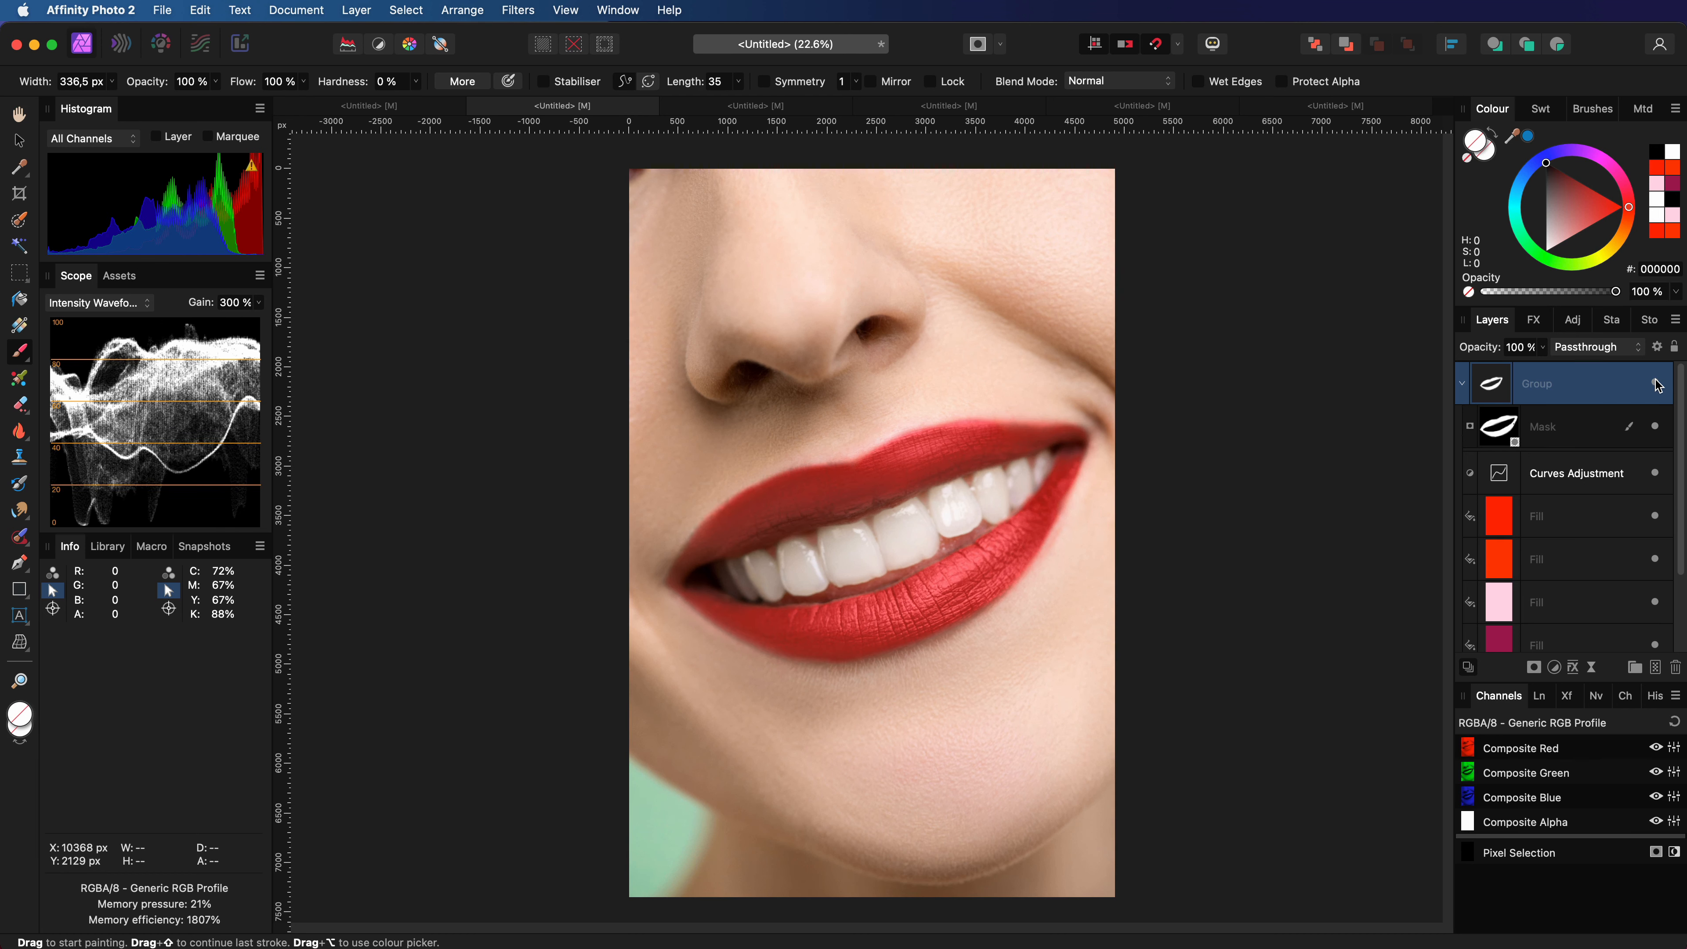
pyautogui.click(1655, 383)
pyautogui.click(1656, 383)
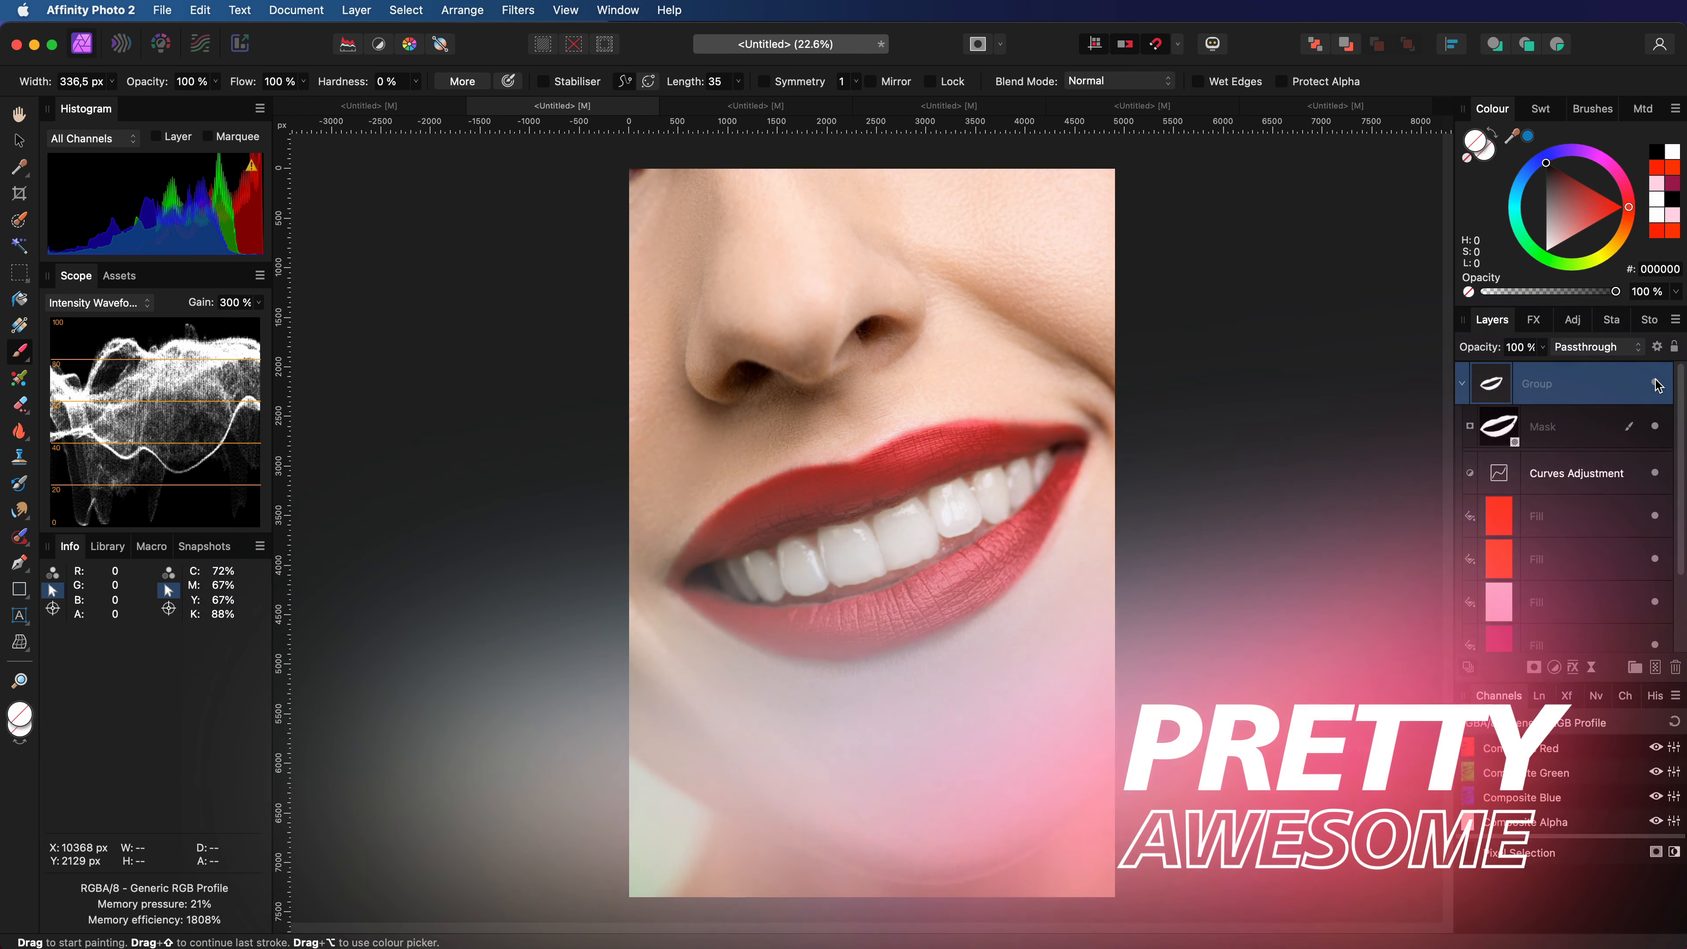
pyautogui.click(1655, 382)
pyautogui.click(1655, 382)
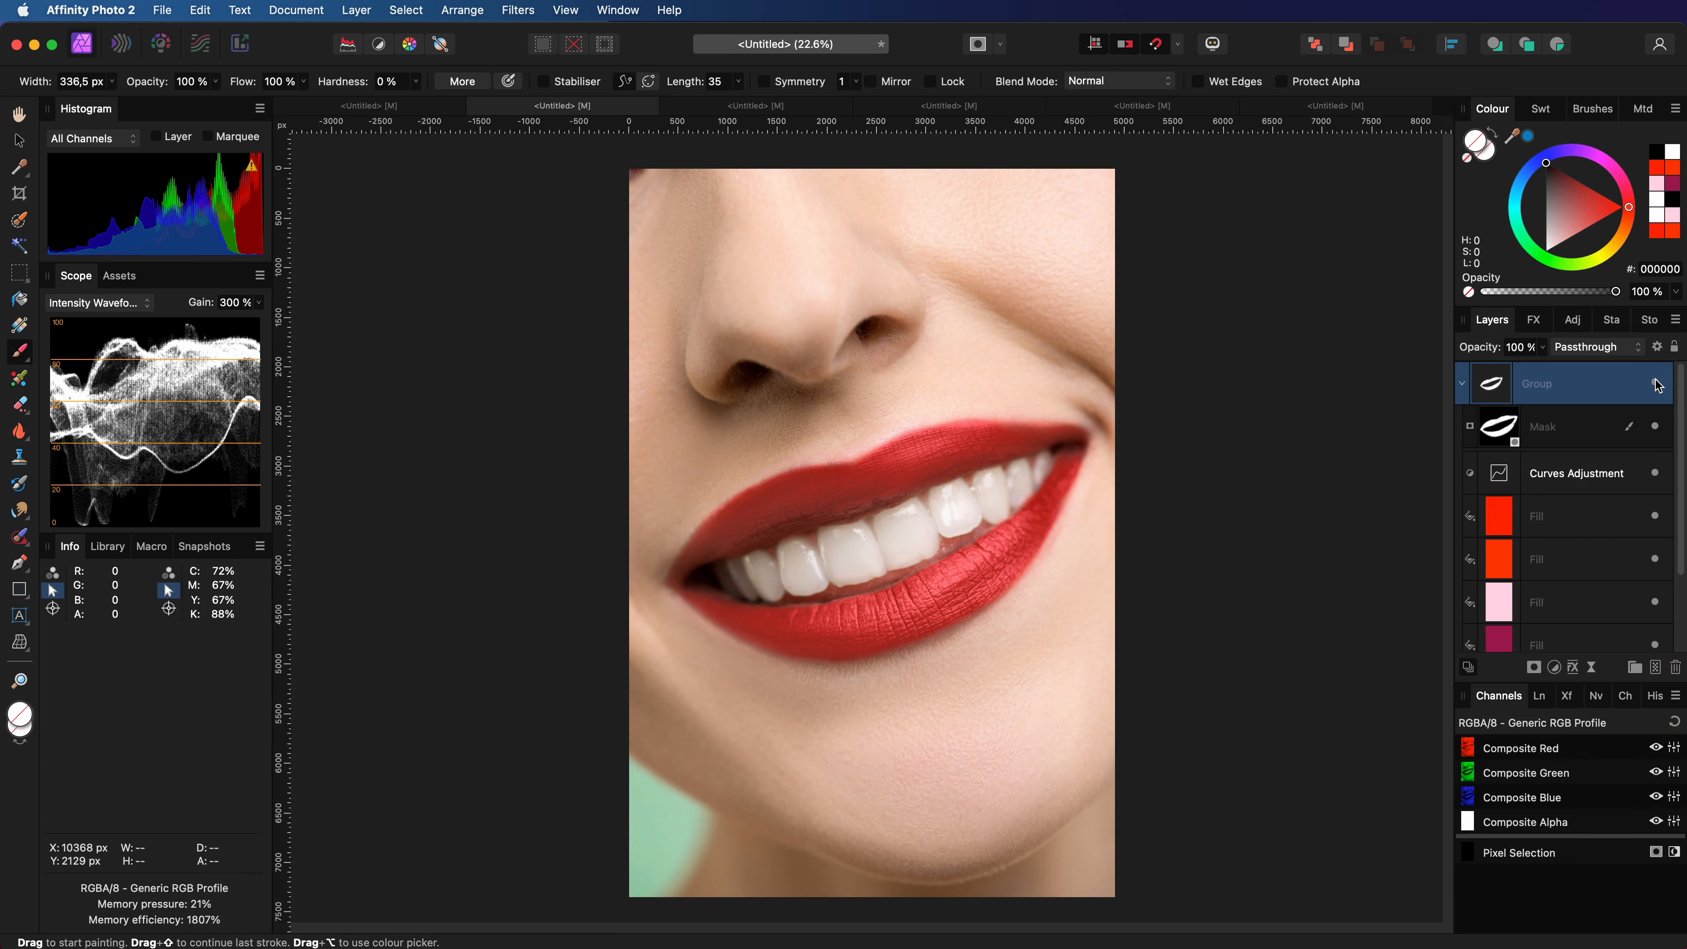
# - Rename the group as Red Lips
pyautogui.doubleClick(1579, 383)
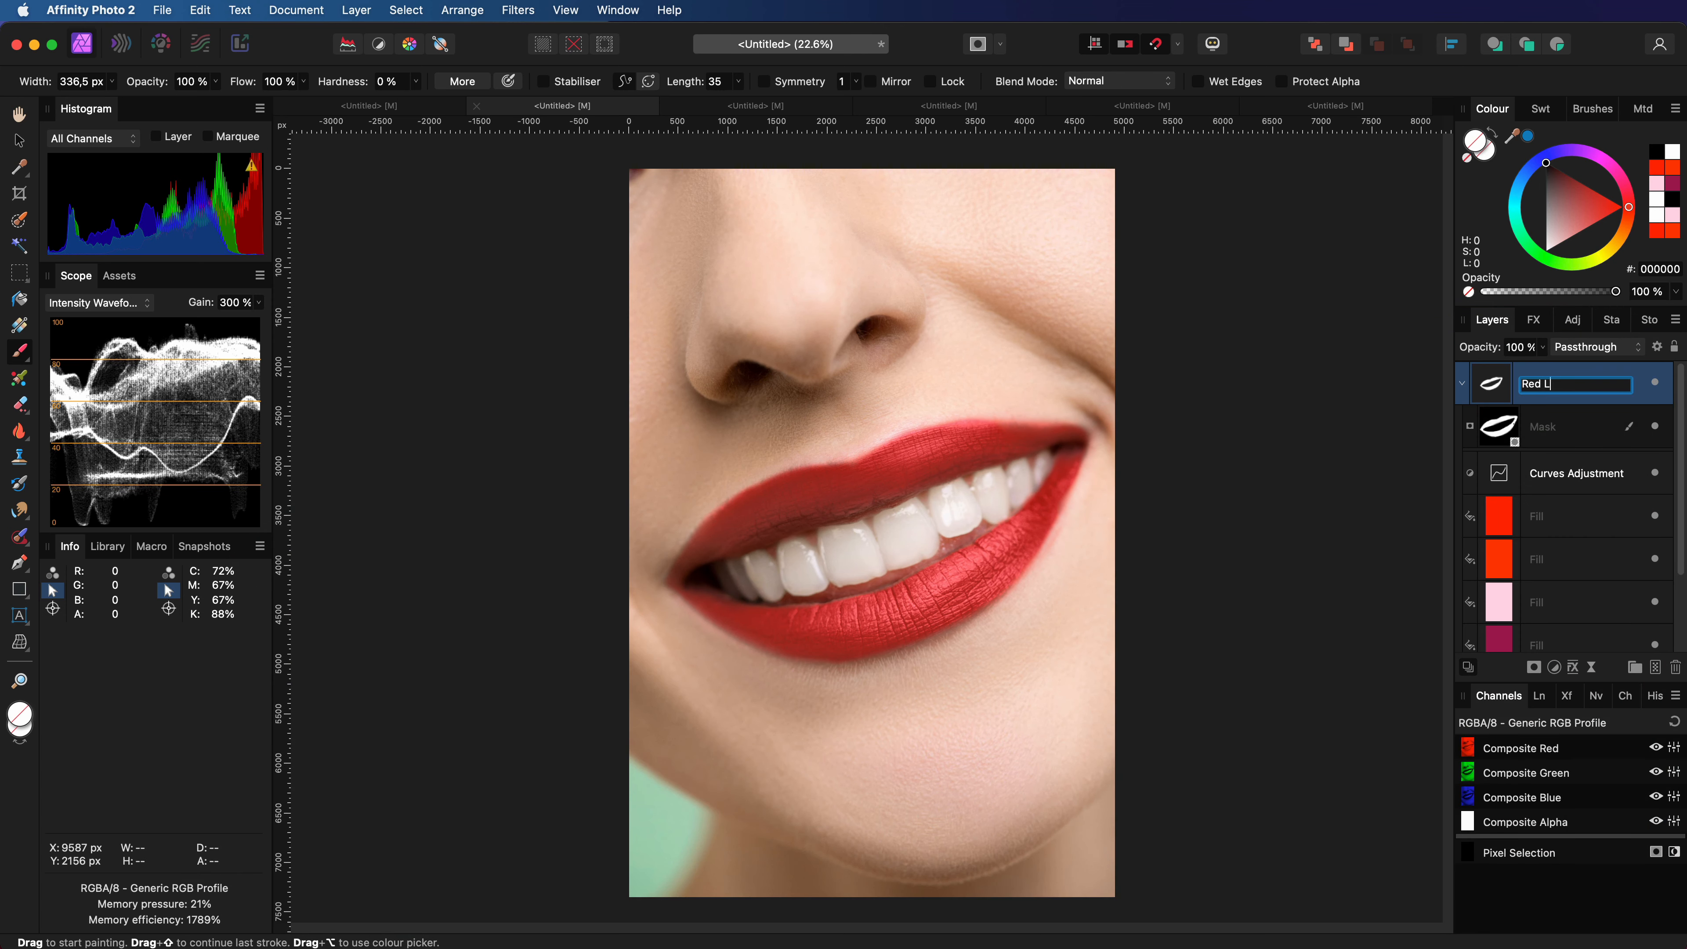
pyautogui.write('Red Lips')
pyautogui.press('Return')
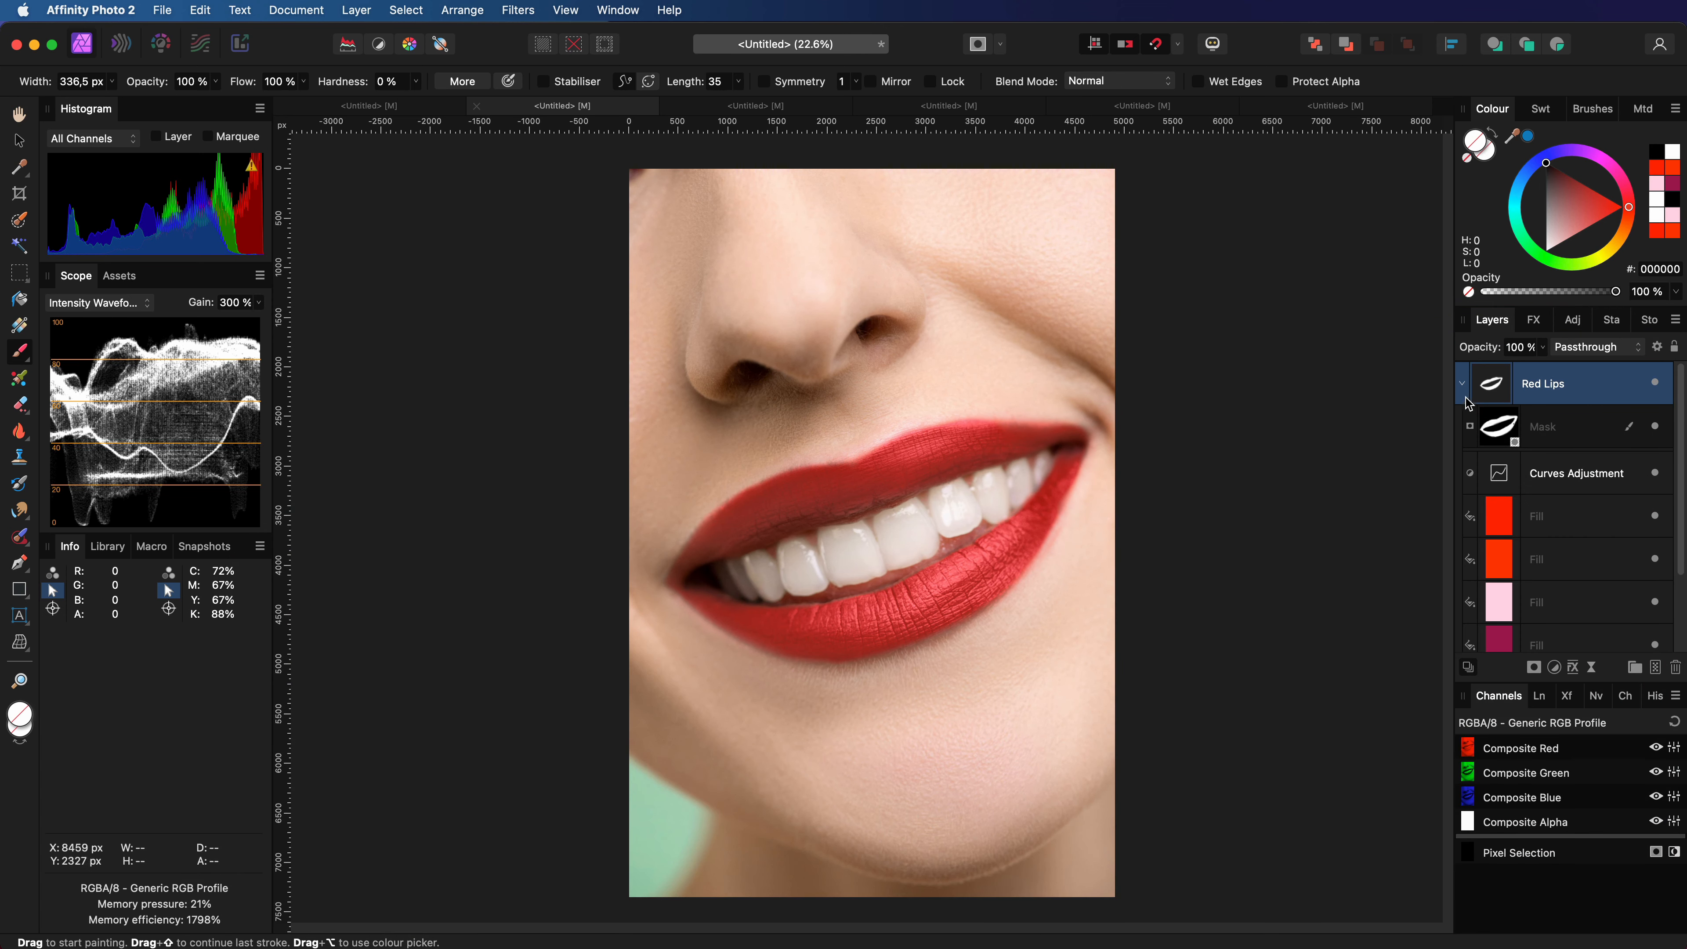
# - Copy the collapsed Red Lips group and paste it above the image in the curly-haired woman's portrait
pyautogui.click(1462, 382)
pyautogui.rightClick(1488, 390)
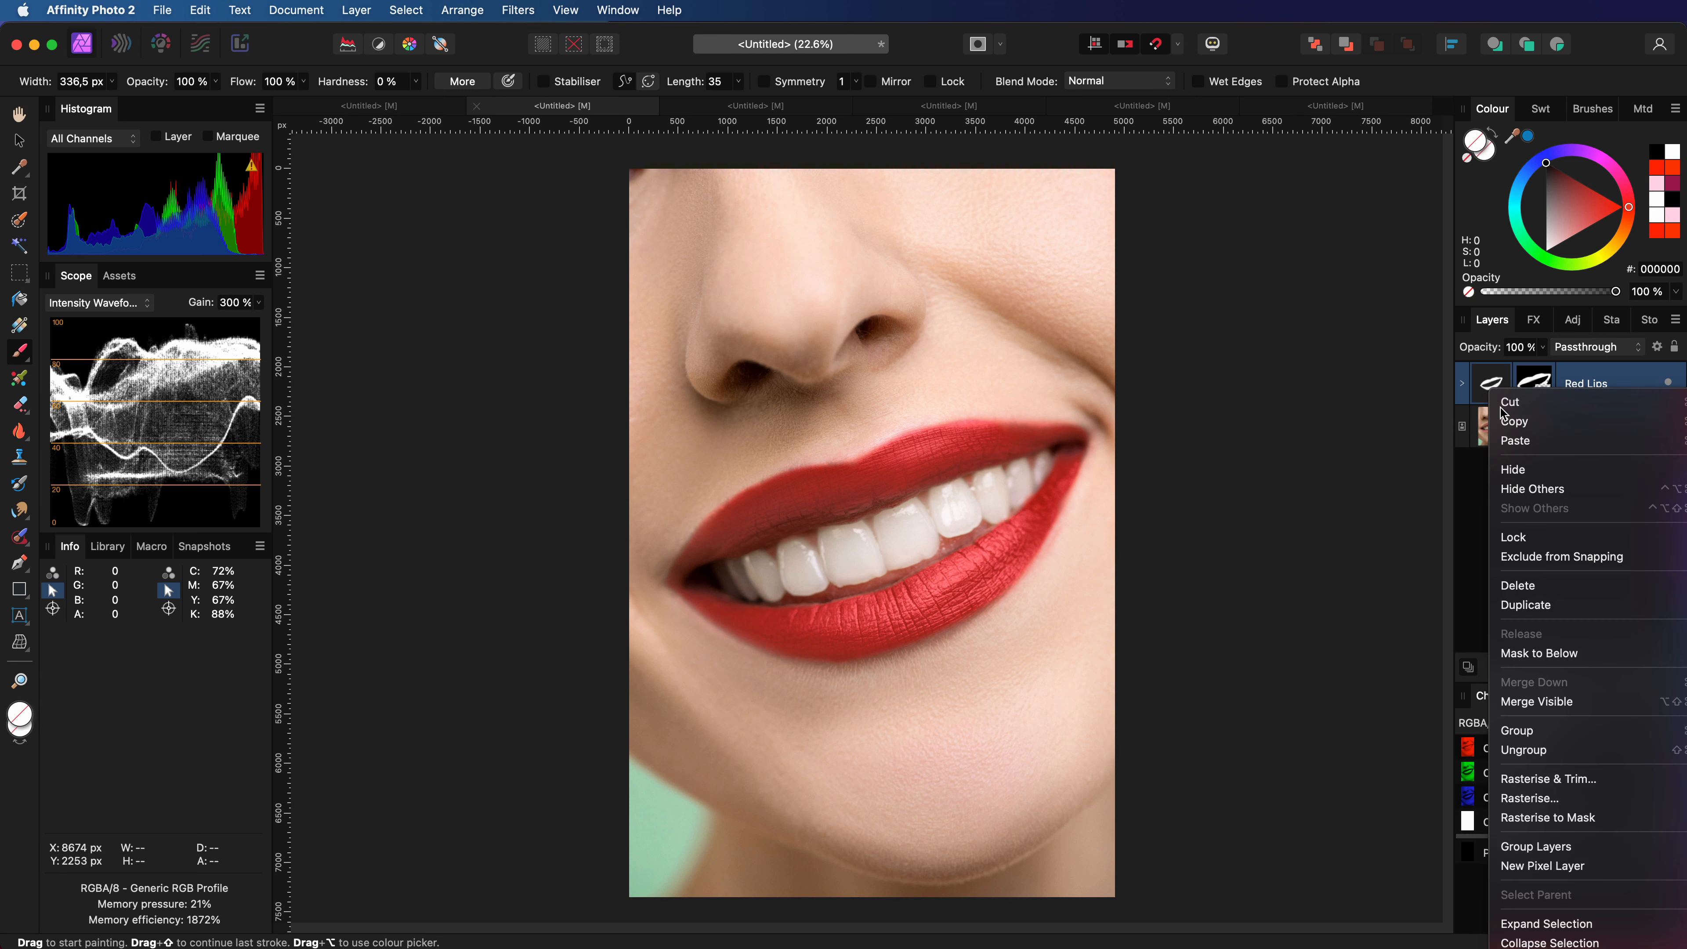
pyautogui.click(1401, 393)
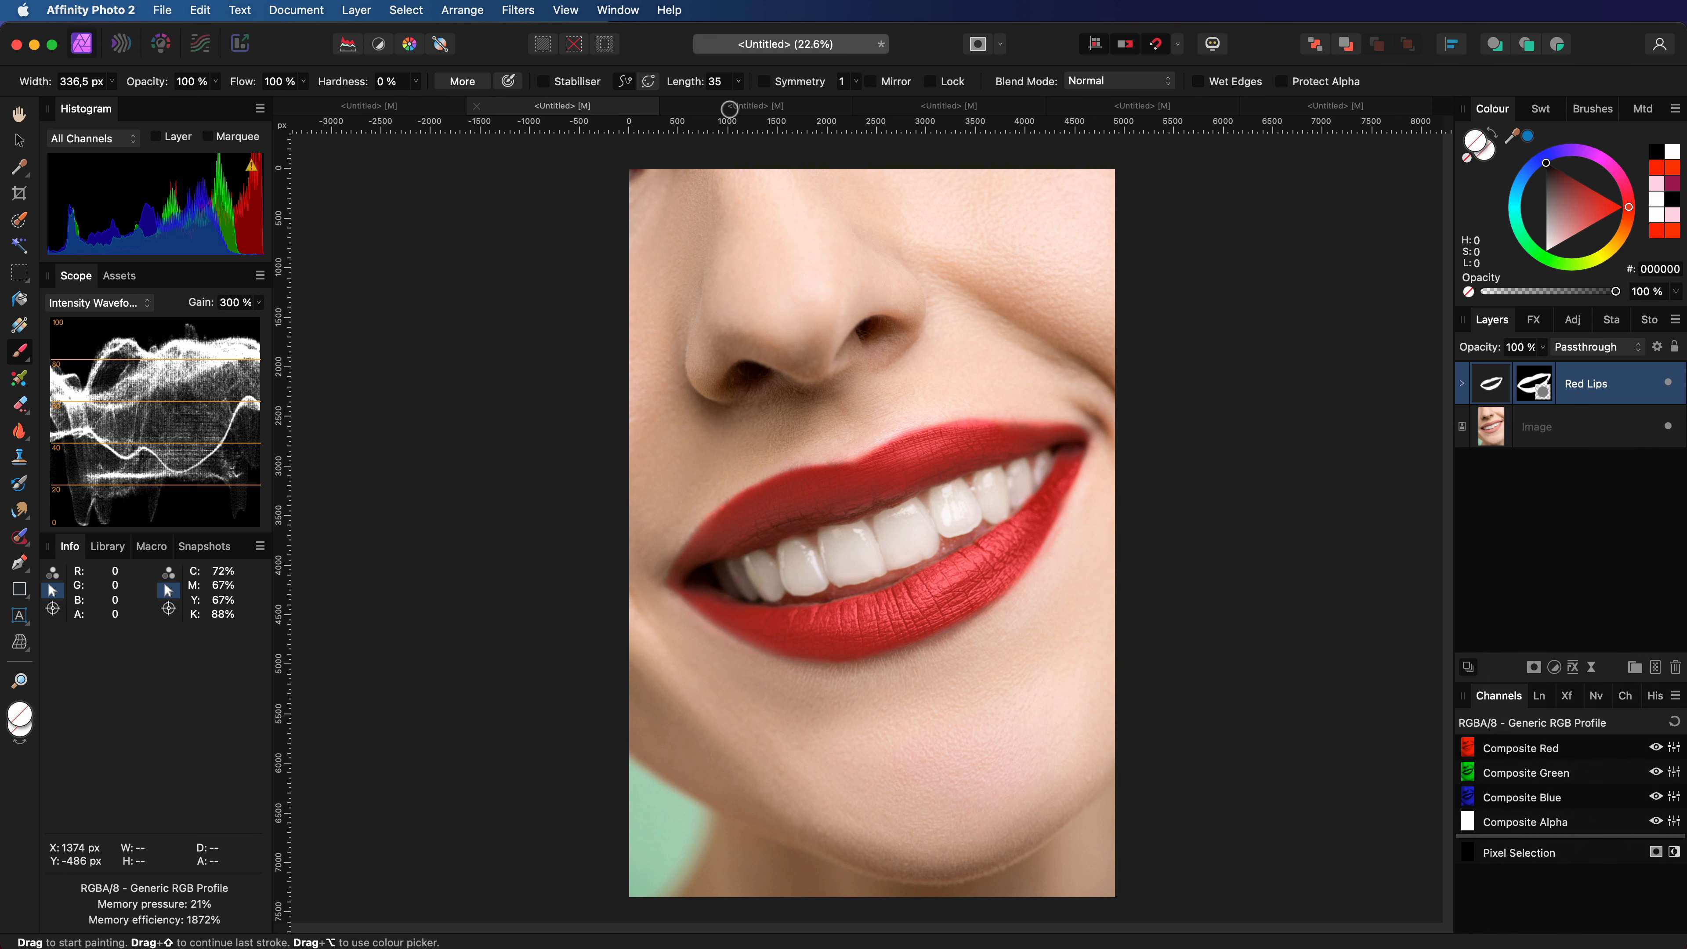
pyautogui.click(753, 106)
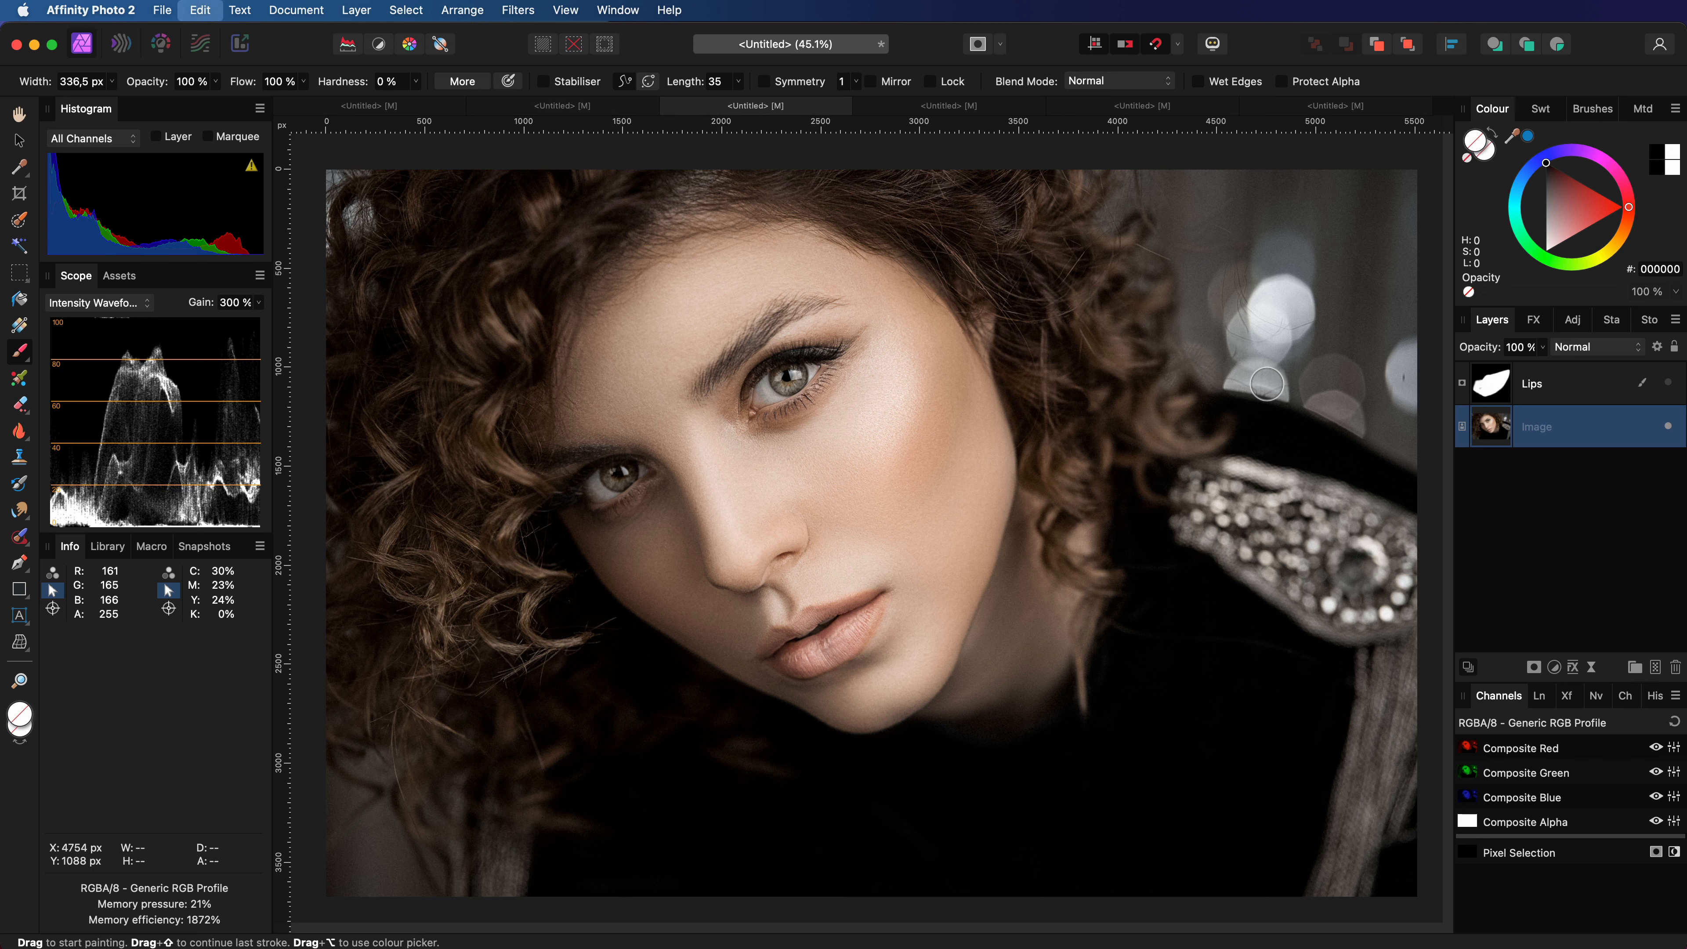
pyautogui.press('cmd+v')
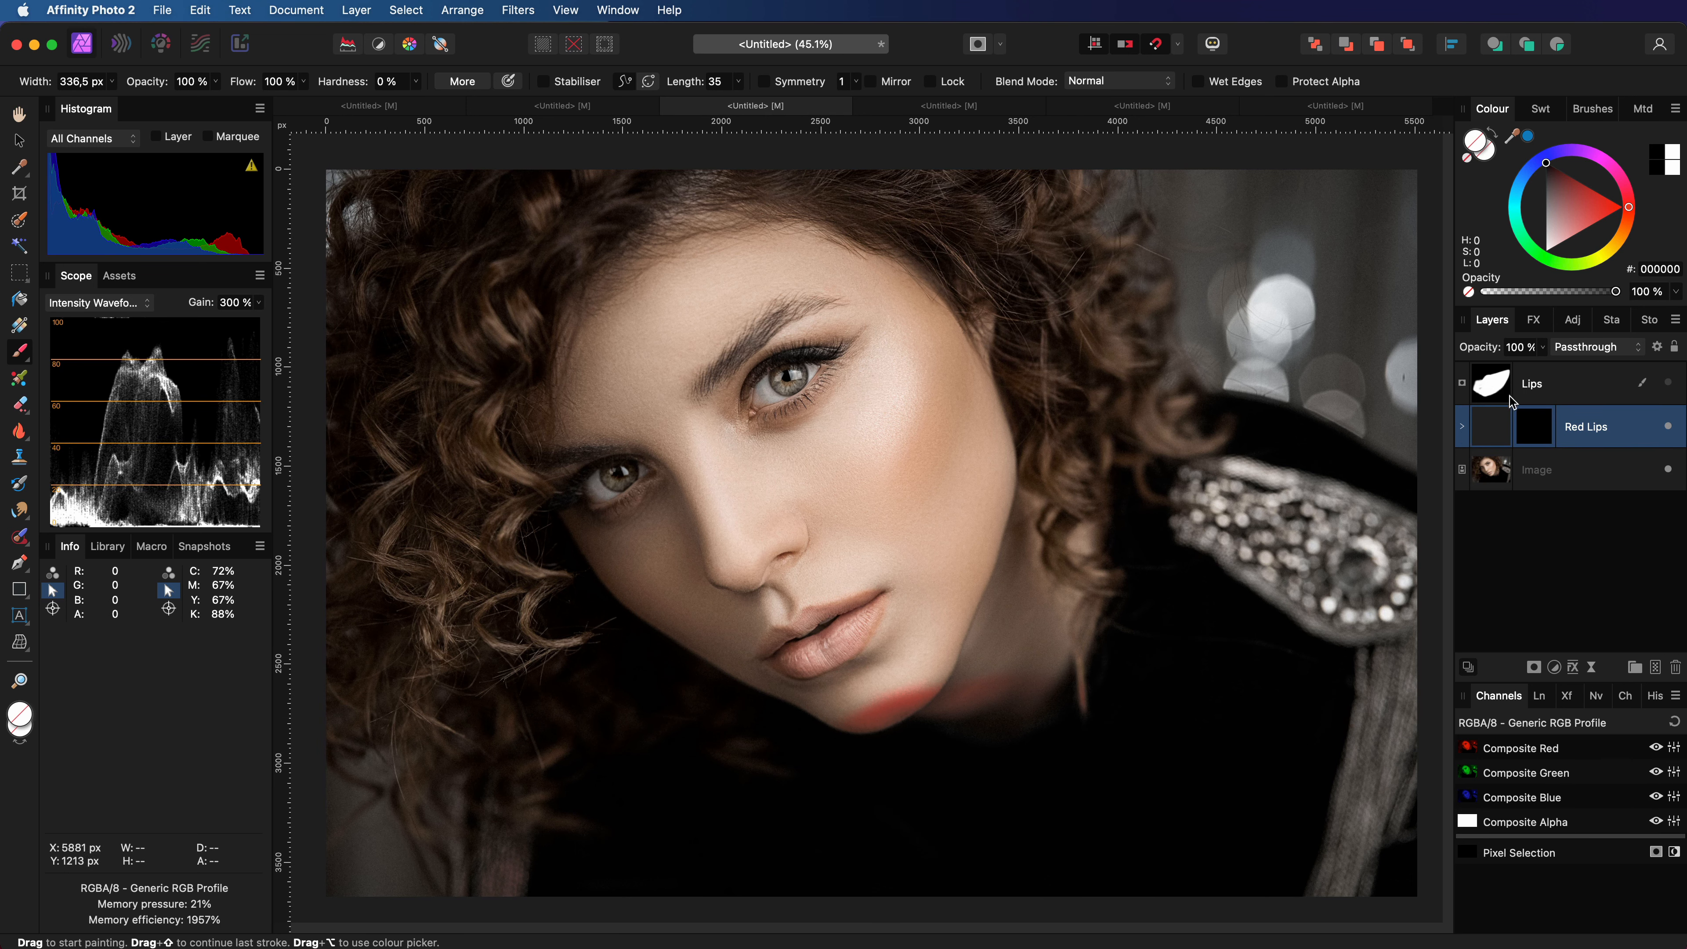
# - Replace the pasted group's old mask with the Lips mask: nest Lips in Red Lips, enable it and delete the old mask
pyautogui.click(1463, 426)
pyautogui.moveTo(1496, 380); pyautogui.dragTo(1499, 429)
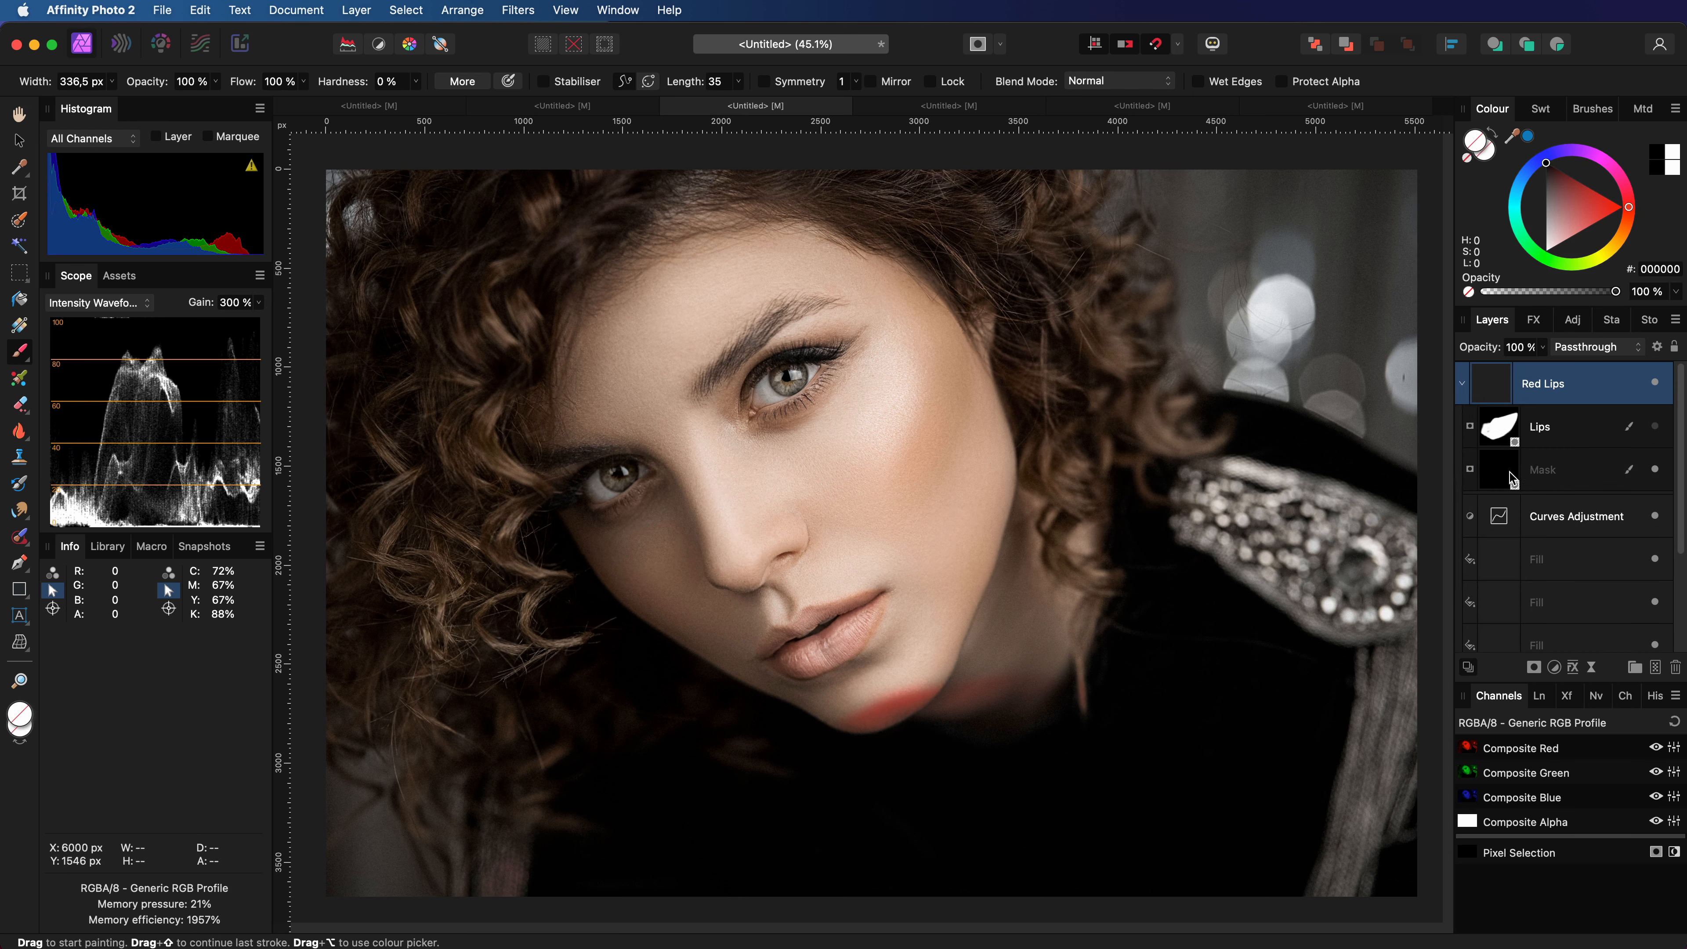
pyautogui.click(1507, 470)
pyautogui.click(1656, 428)
pyautogui.click(1675, 667)
# - Check the recoloured lips up close, and raise the Red Lips group's underlying composition curve at 0% input
pyautogui.click(20, 114)
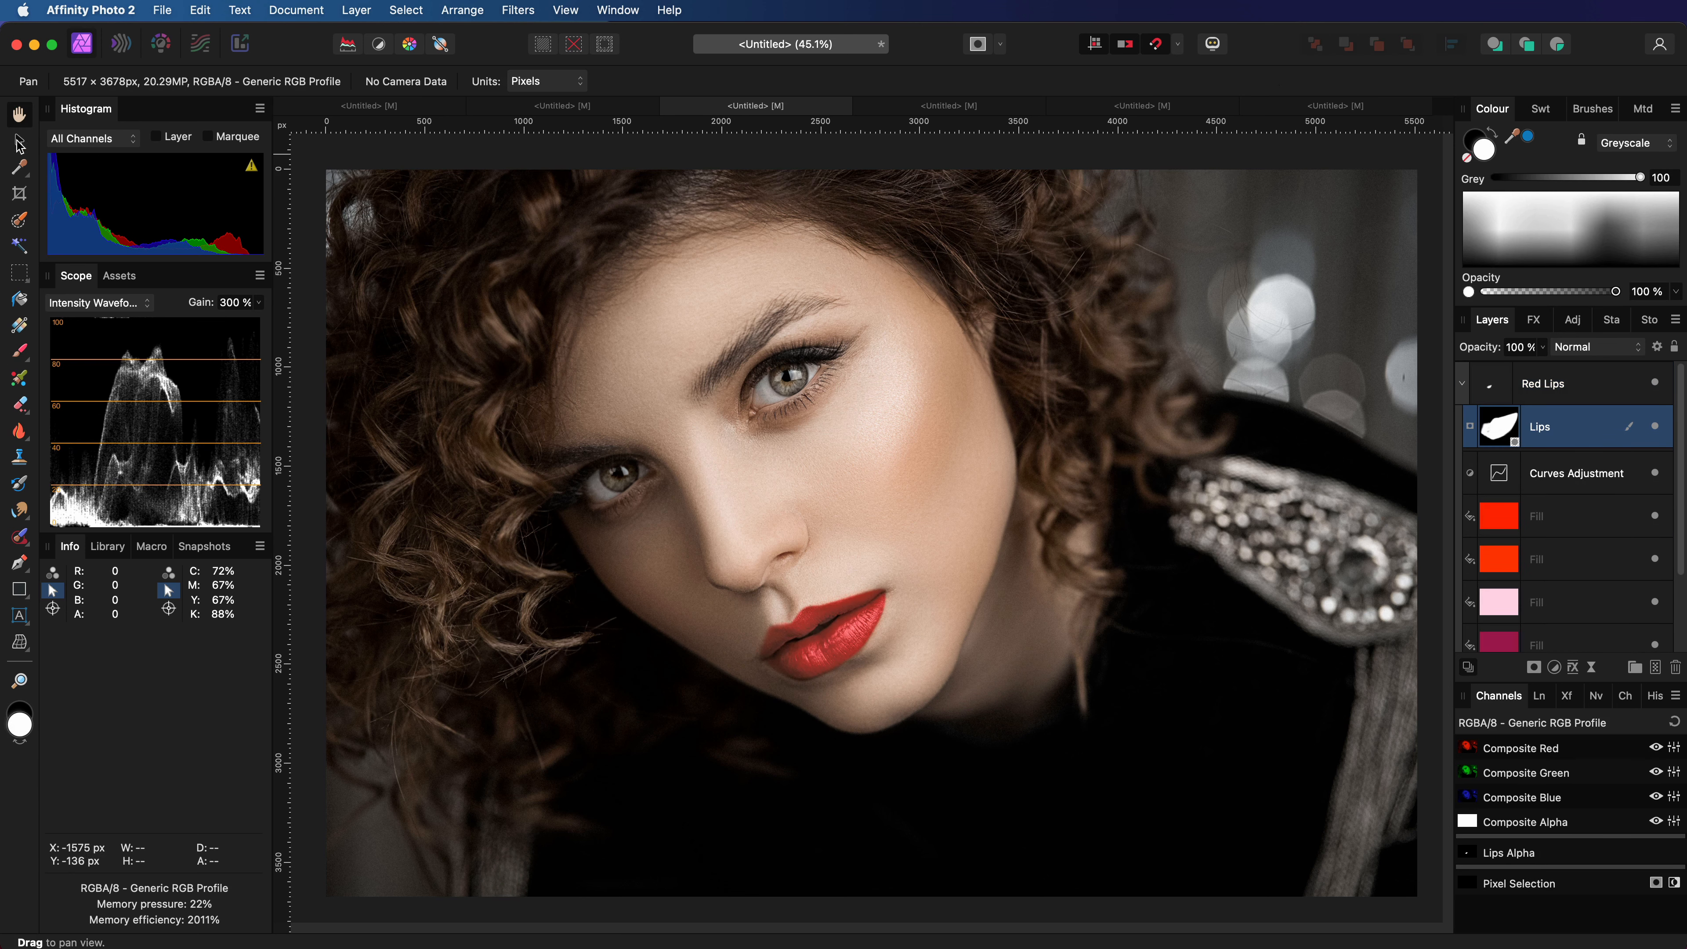
pyautogui.scroll(7, 813, 627)
pyautogui.scroll(-8, 813, 627)
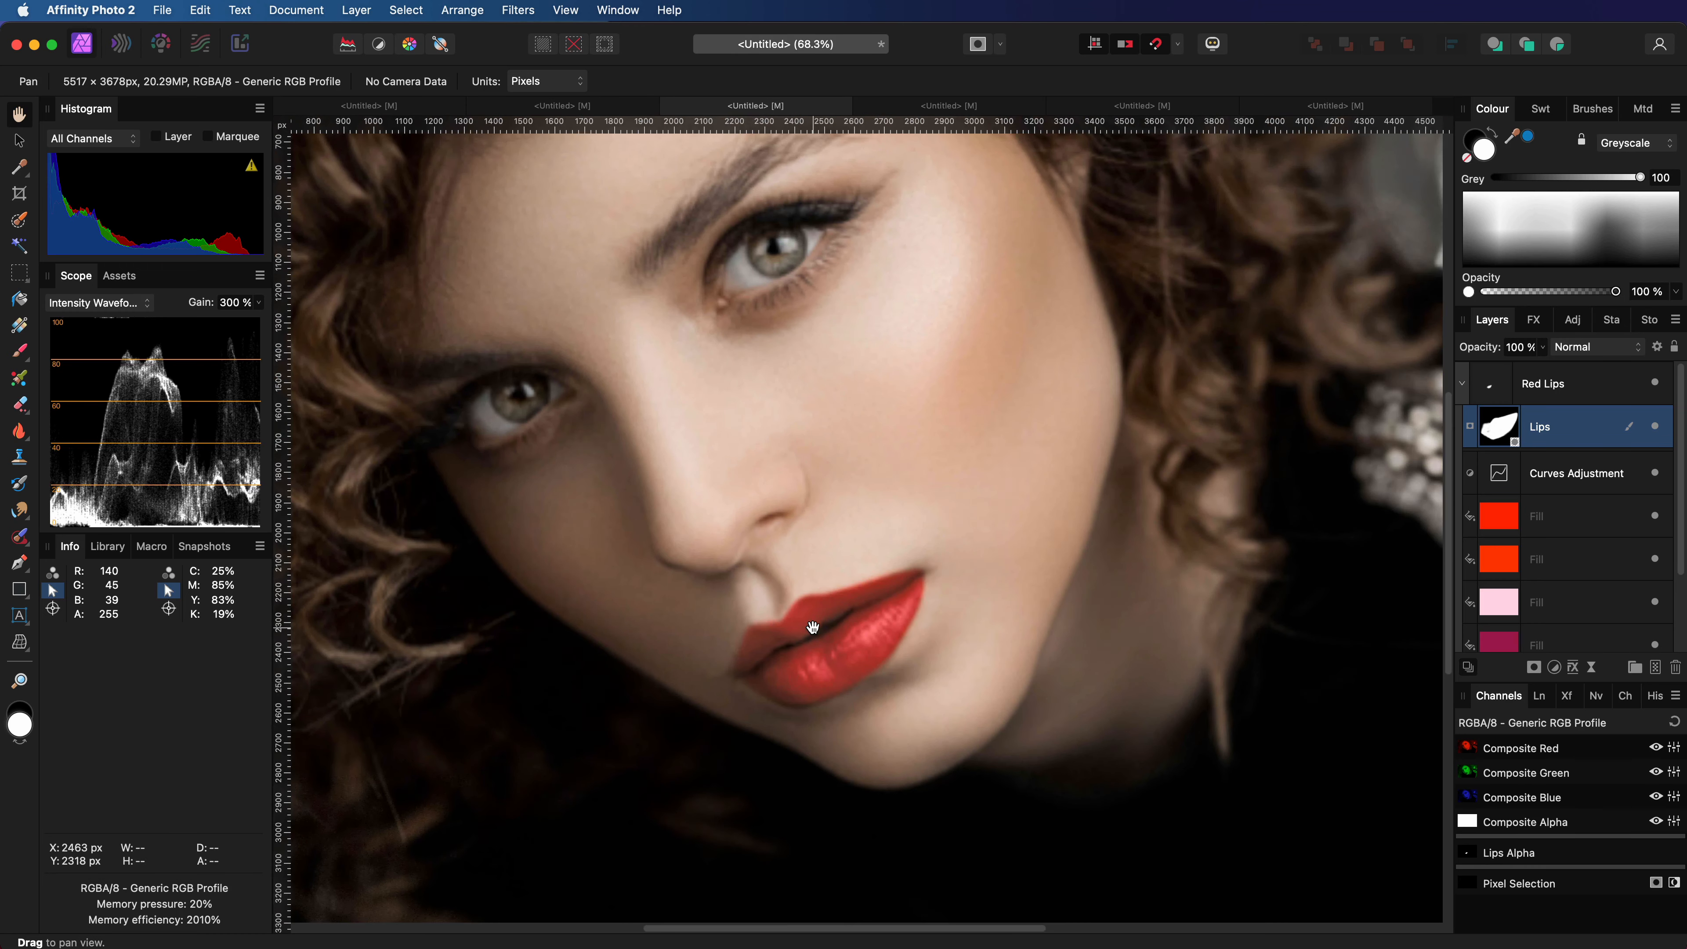
pyautogui.scroll(-1, 813, 627)
pyautogui.click(1482, 385)
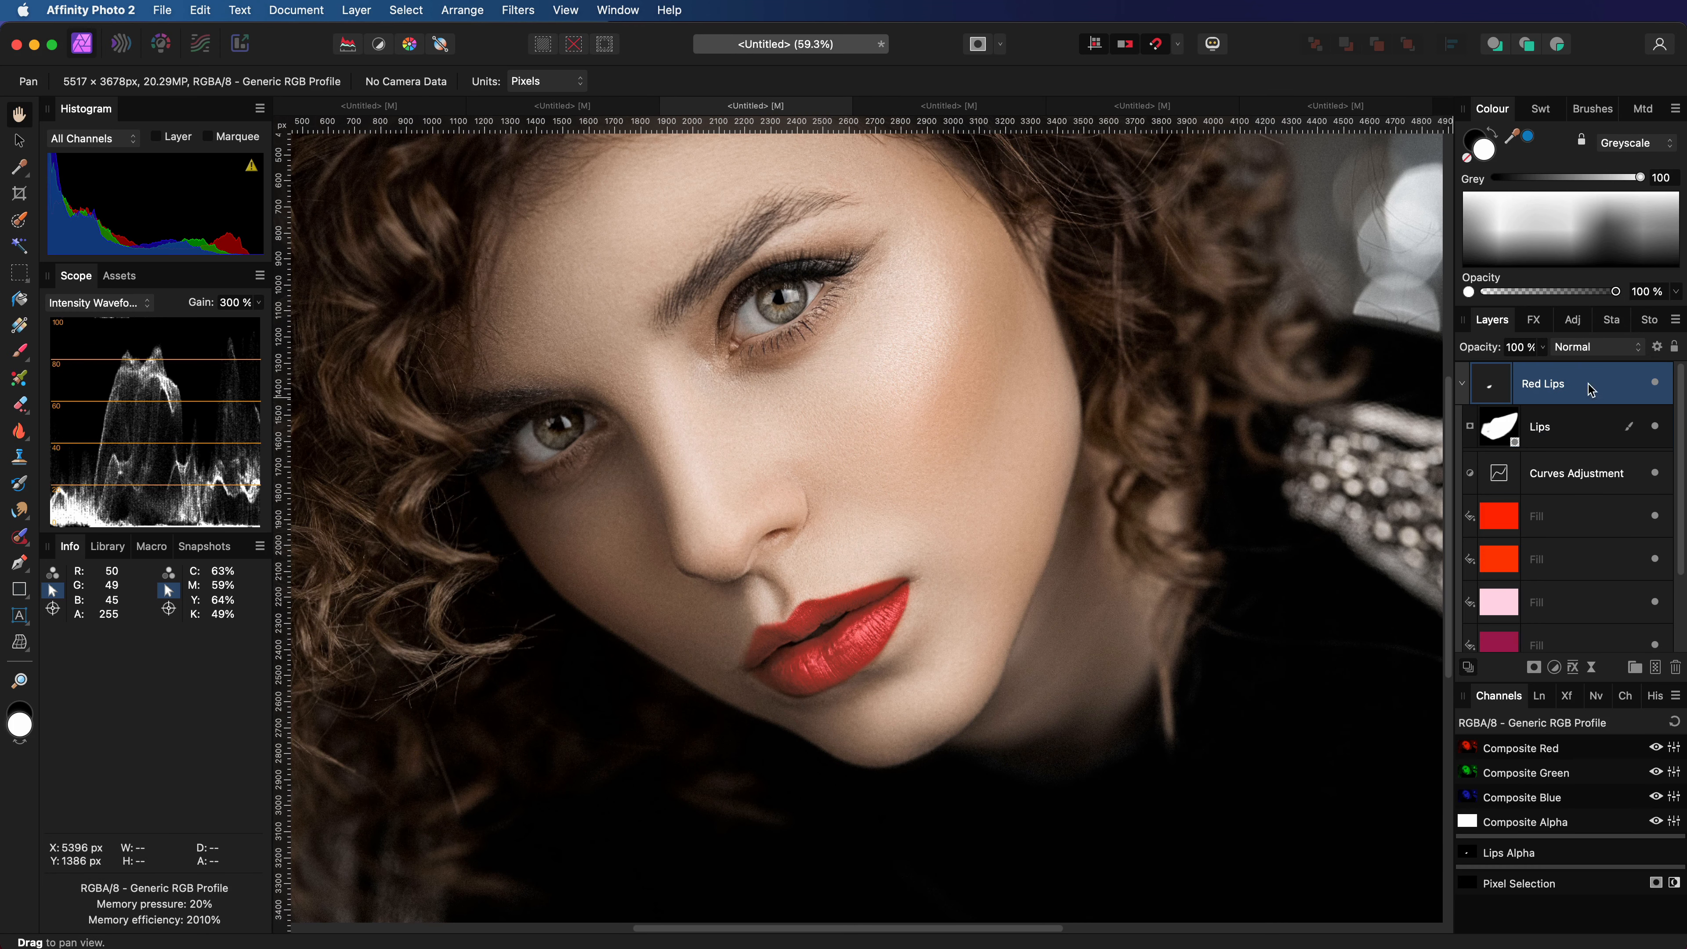
pyautogui.click(1658, 348)
pyautogui.moveTo(1387, 800); pyautogui.dragTo(1382, 726)
pyautogui.click(1153, 444)
# - Paste the Red Lips group into the braided-hair portrait and nest its Lips mask inside the group
pyautogui.click(957, 107)
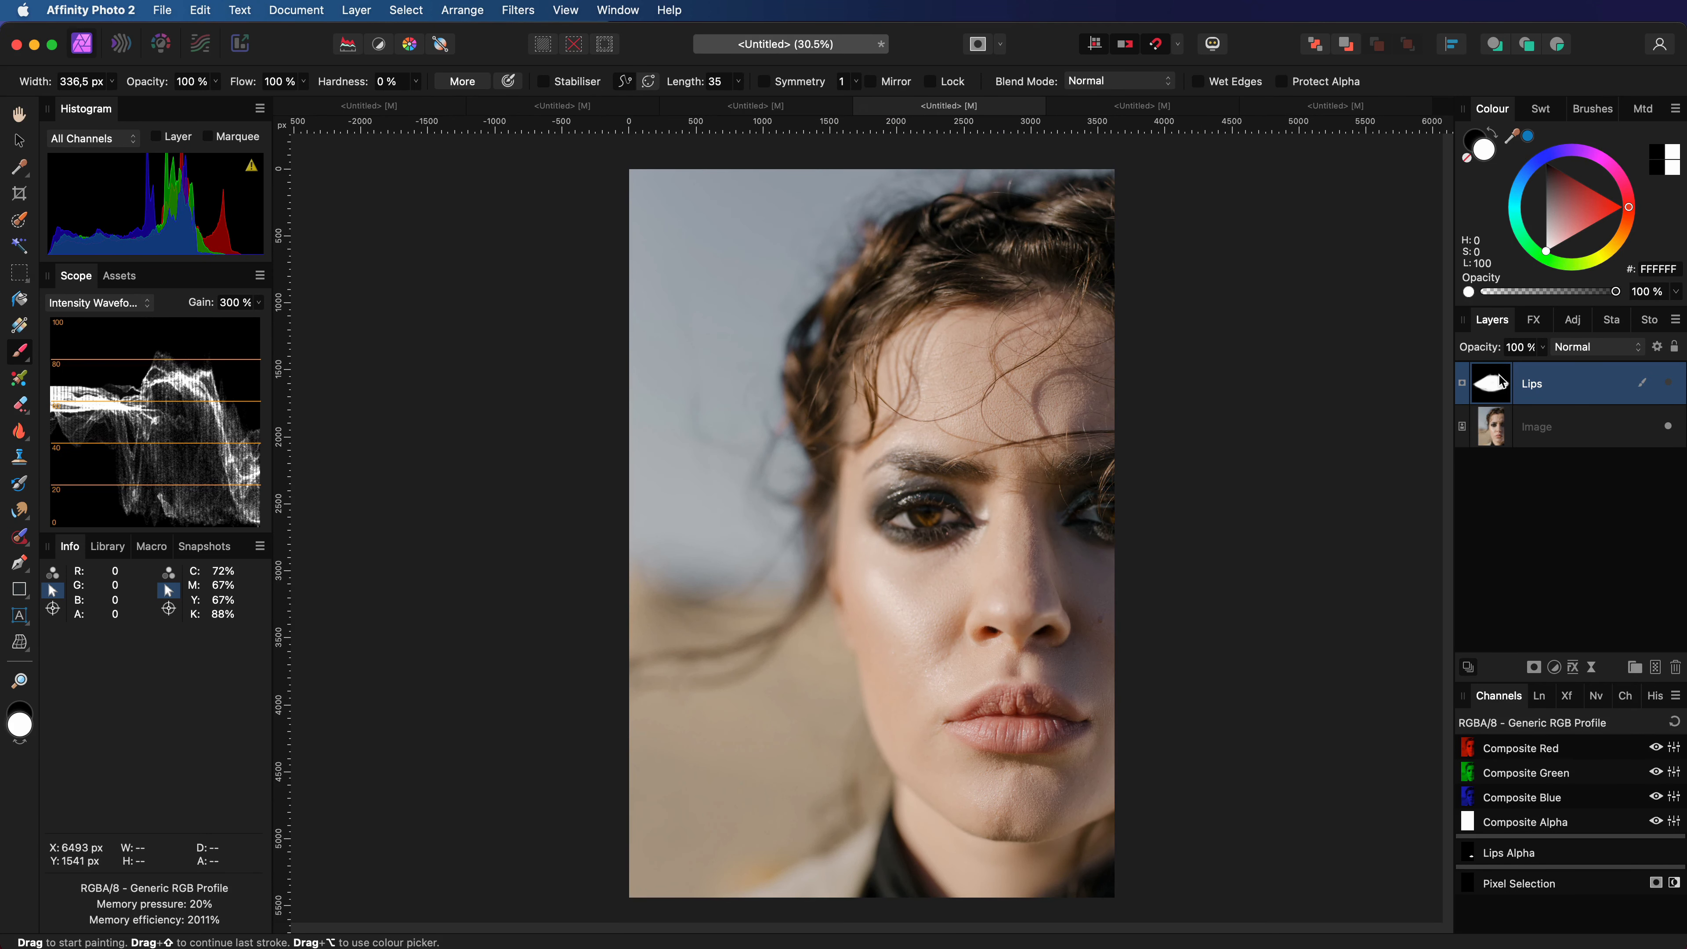
pyautogui.press('super+v')
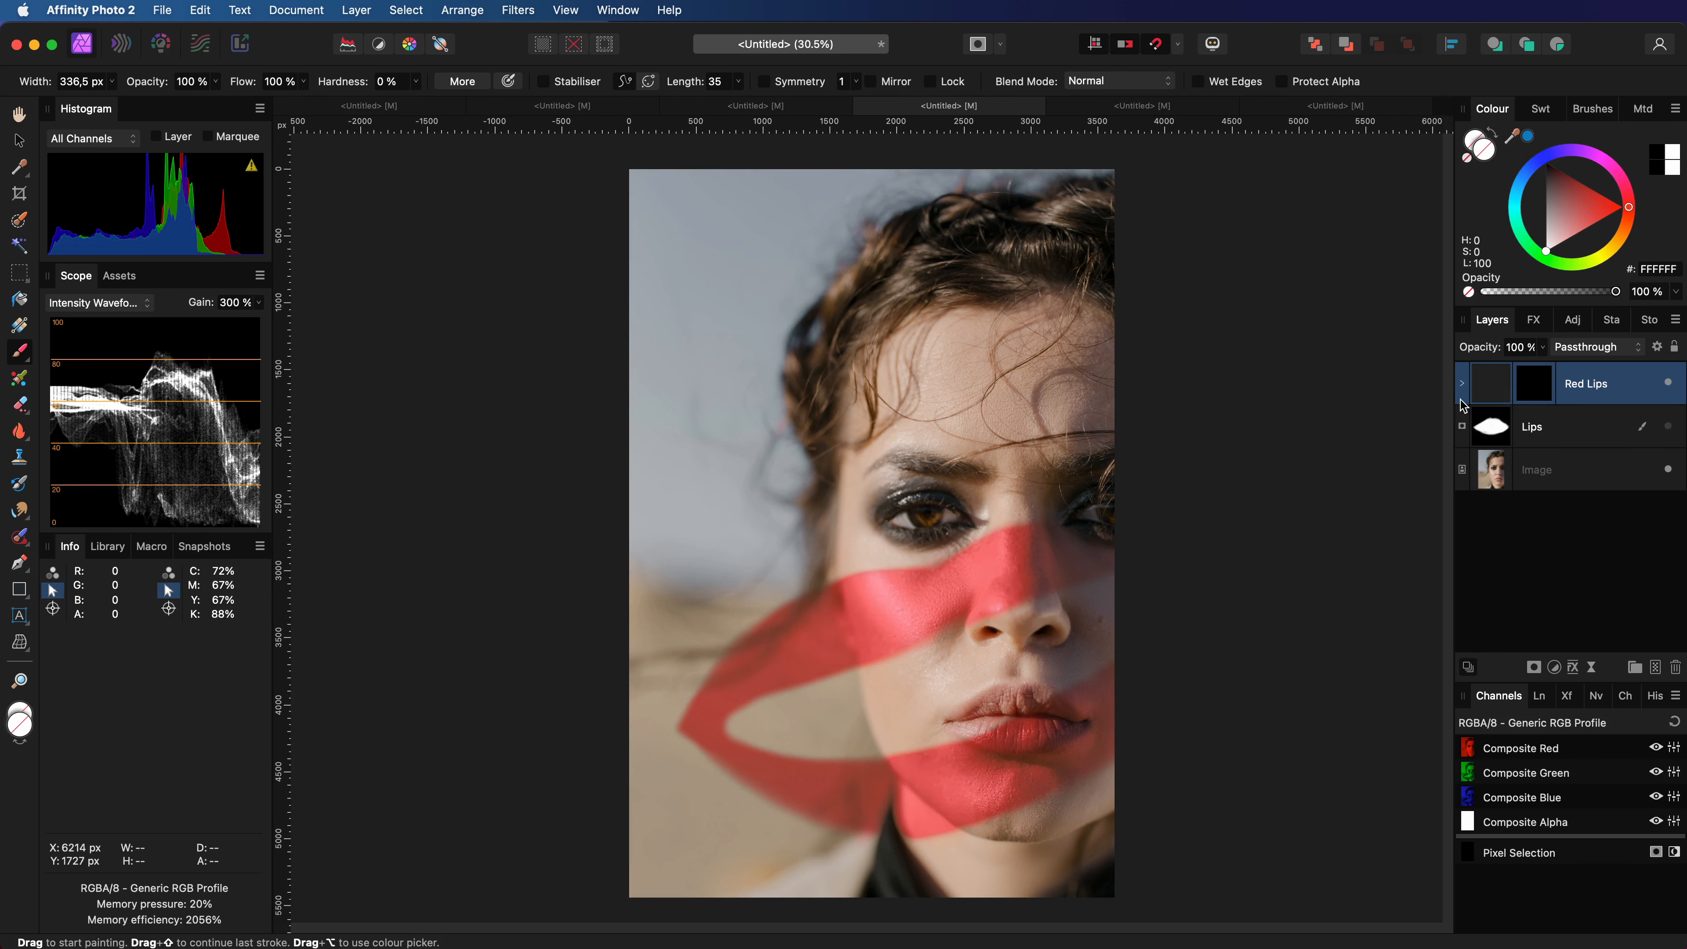
pyautogui.moveTo(1487, 429); pyautogui.dragTo(1479, 385)
pyautogui.click(1462, 384)
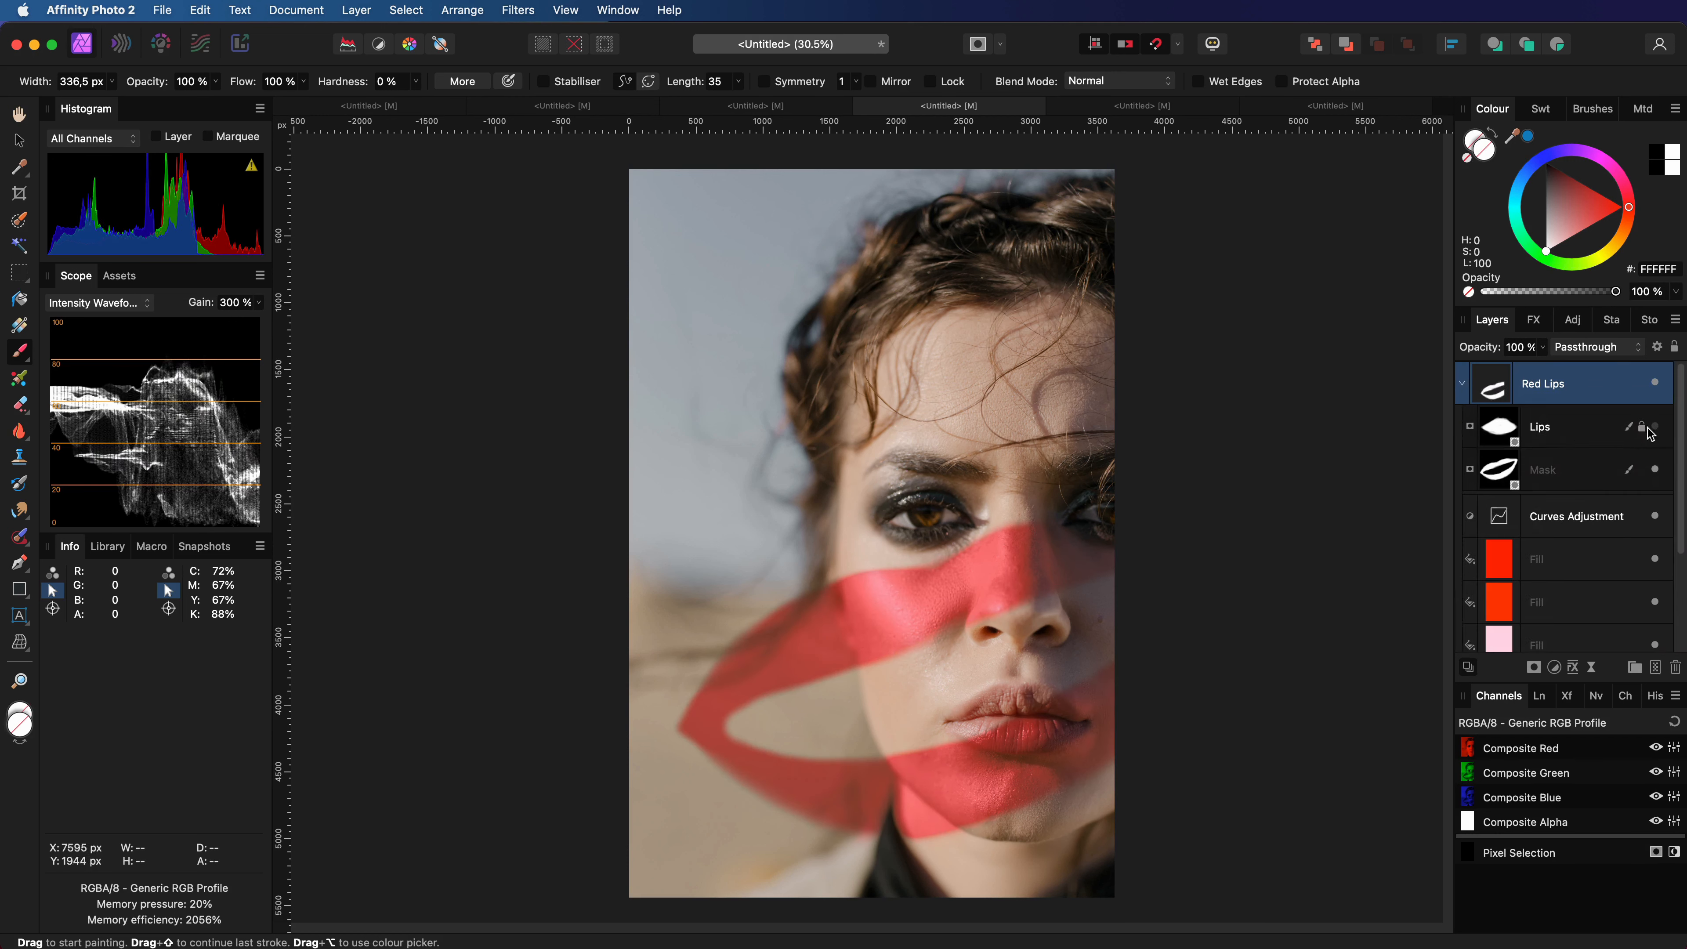
# - Remove the old mask from the Red Lips group, keep Lips enabled, and compare the portrait with the group hidden and shown
pyautogui.click(1548, 427)
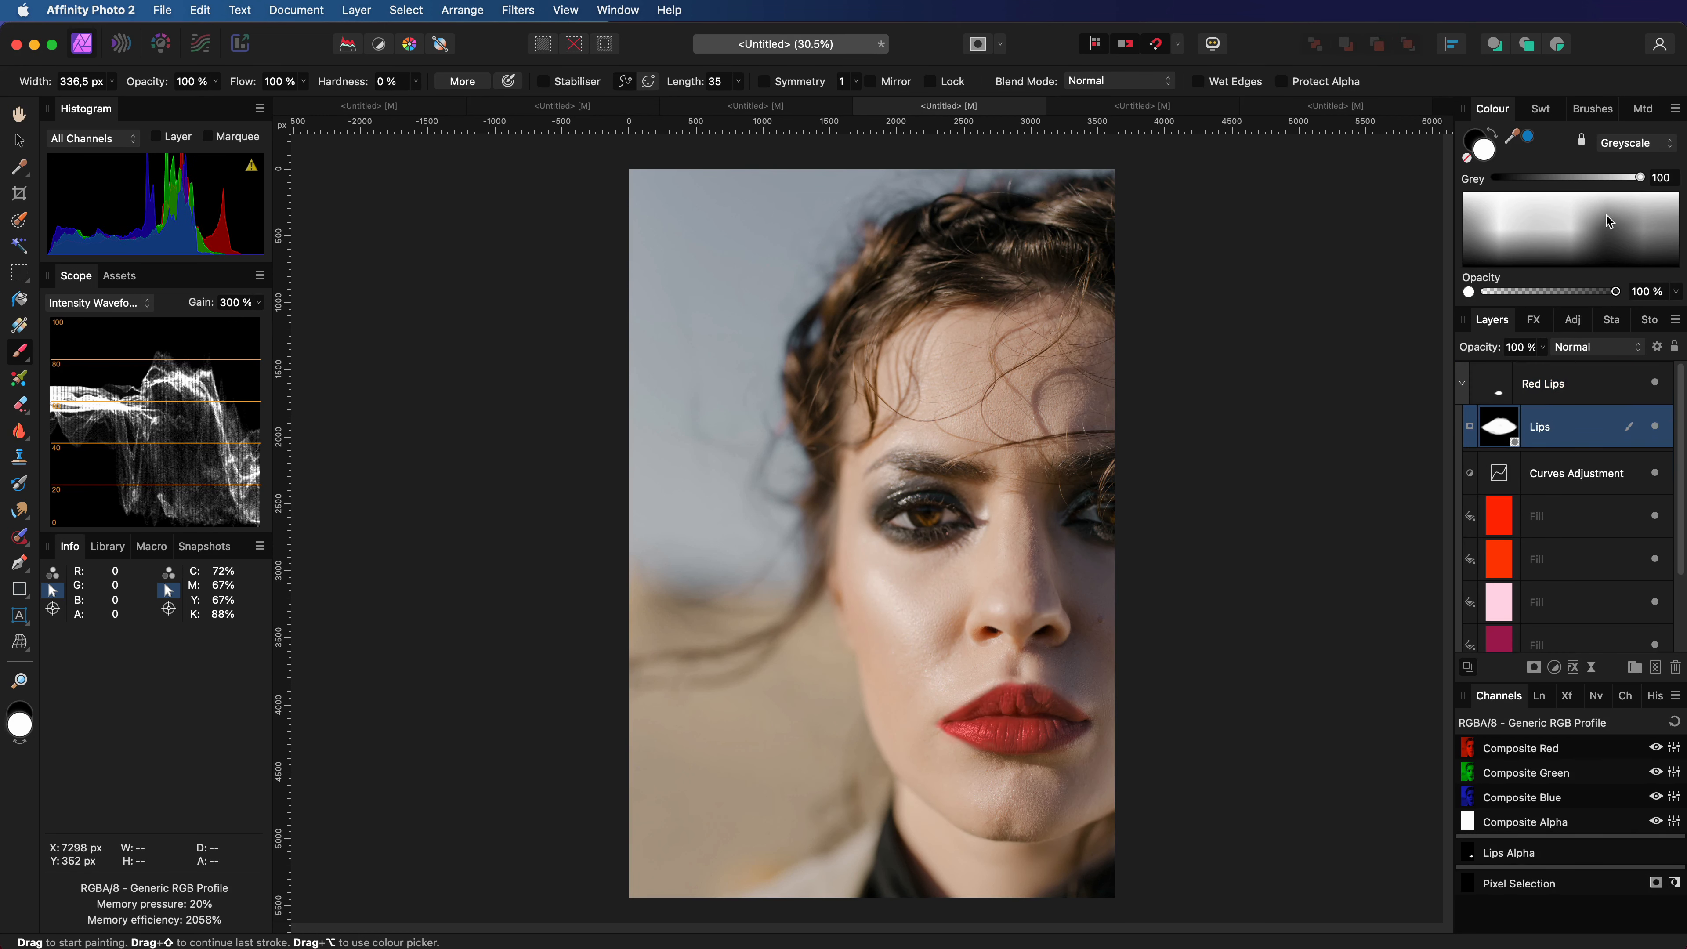
pyautogui.click(1654, 384)
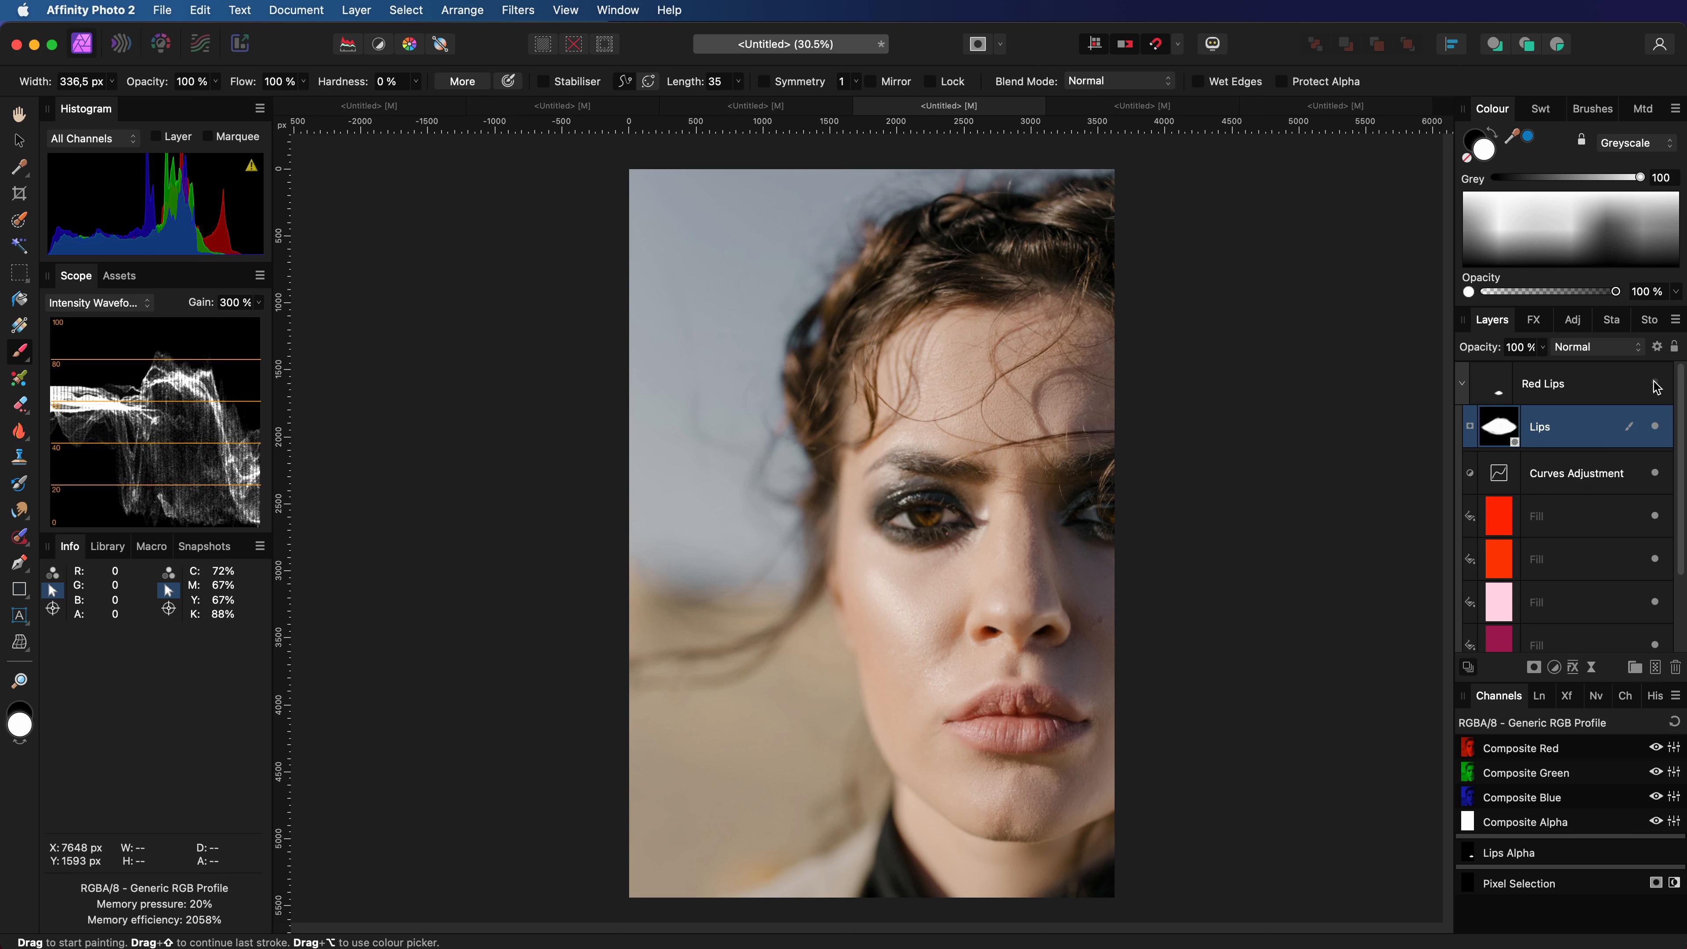
pyautogui.click(1654, 384)
# - Reset the Red Lips group's Red underlying composition curve, and set its Master curve to 39% output at 0% input
pyautogui.click(1613, 378)
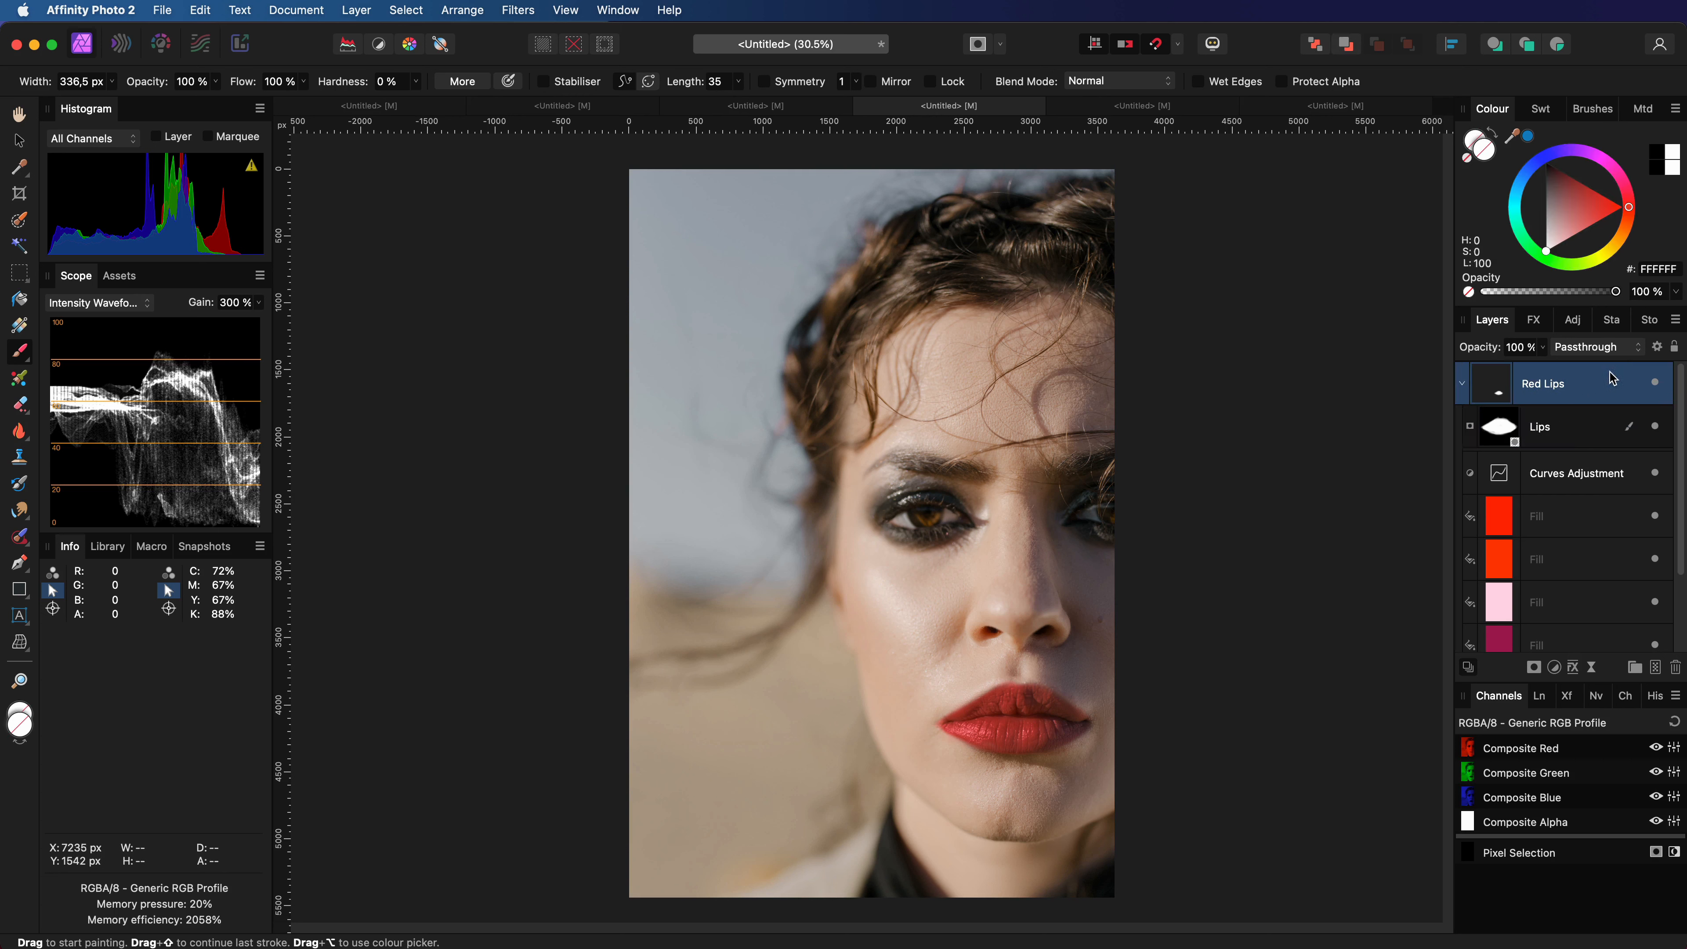
pyautogui.click(1656, 348)
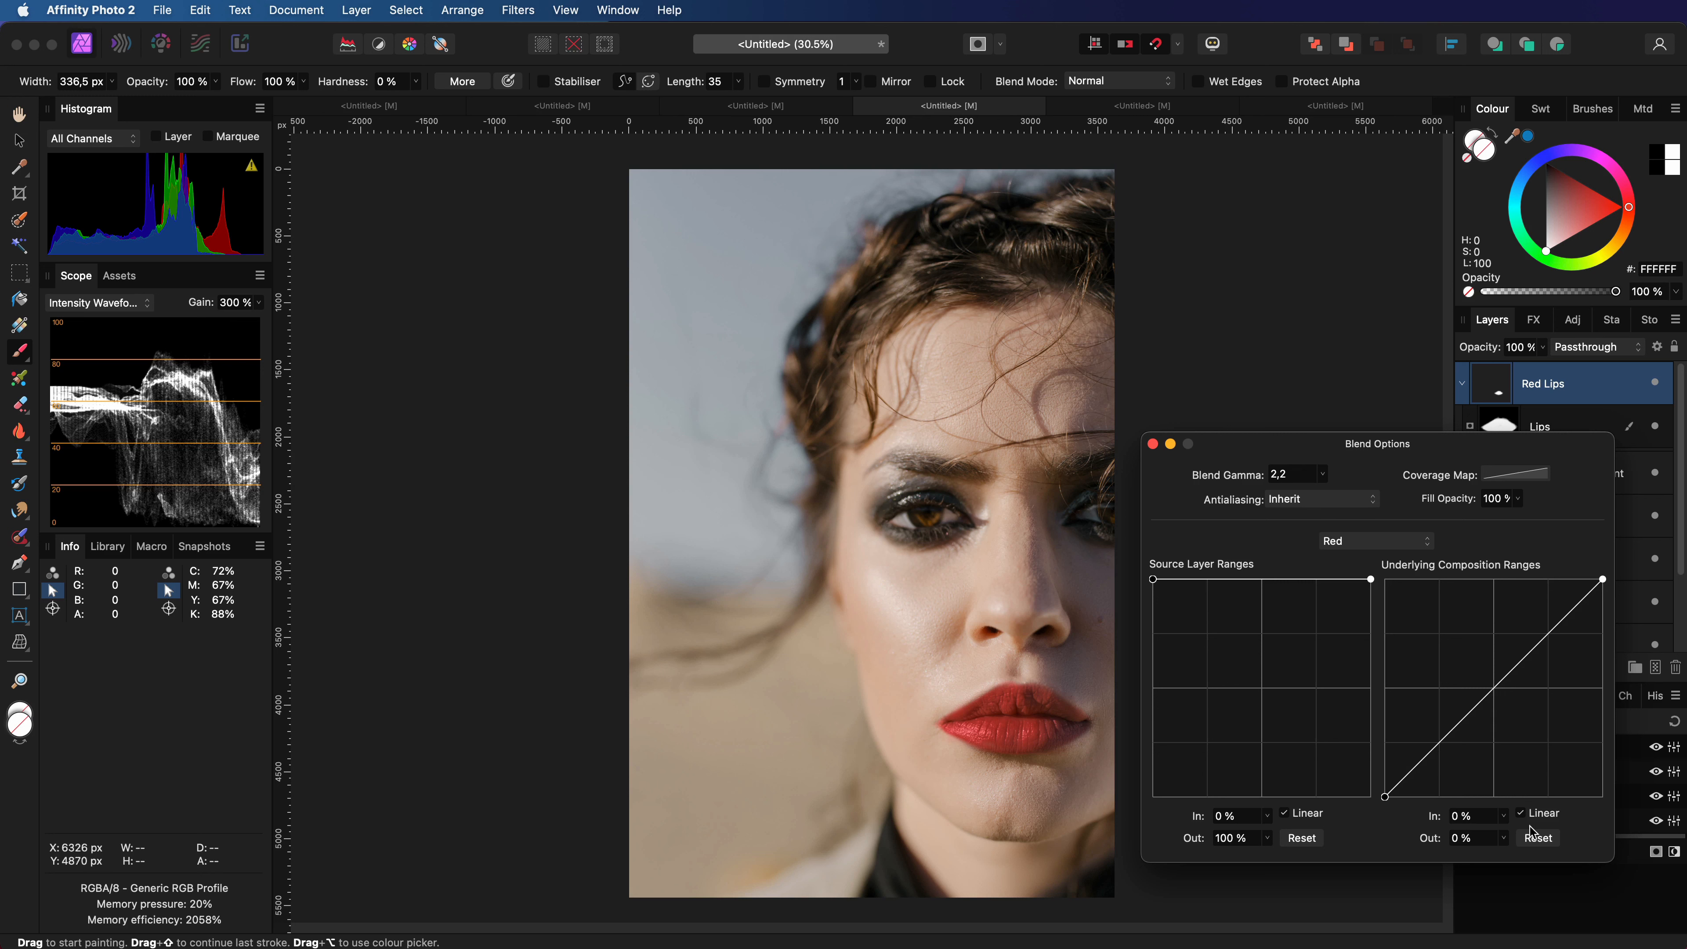
pyautogui.click(1536, 838)
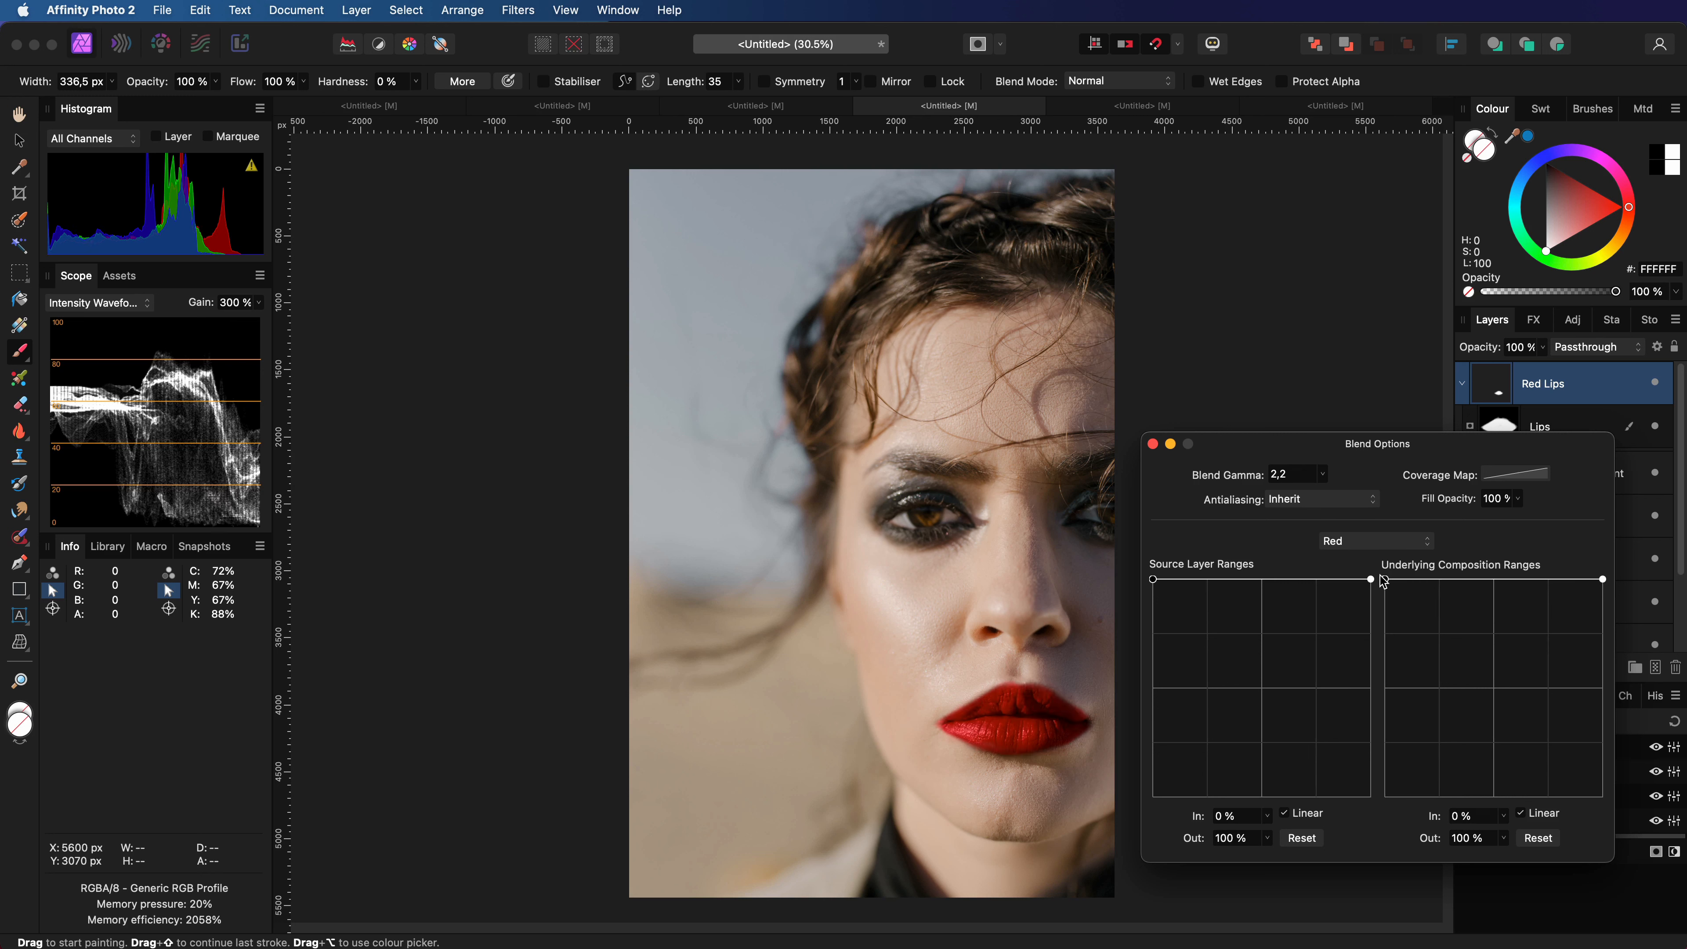
pyautogui.click(1382, 547)
pyautogui.click(1372, 524)
pyautogui.moveTo(1385, 579); pyautogui.dragTo(1385, 738)
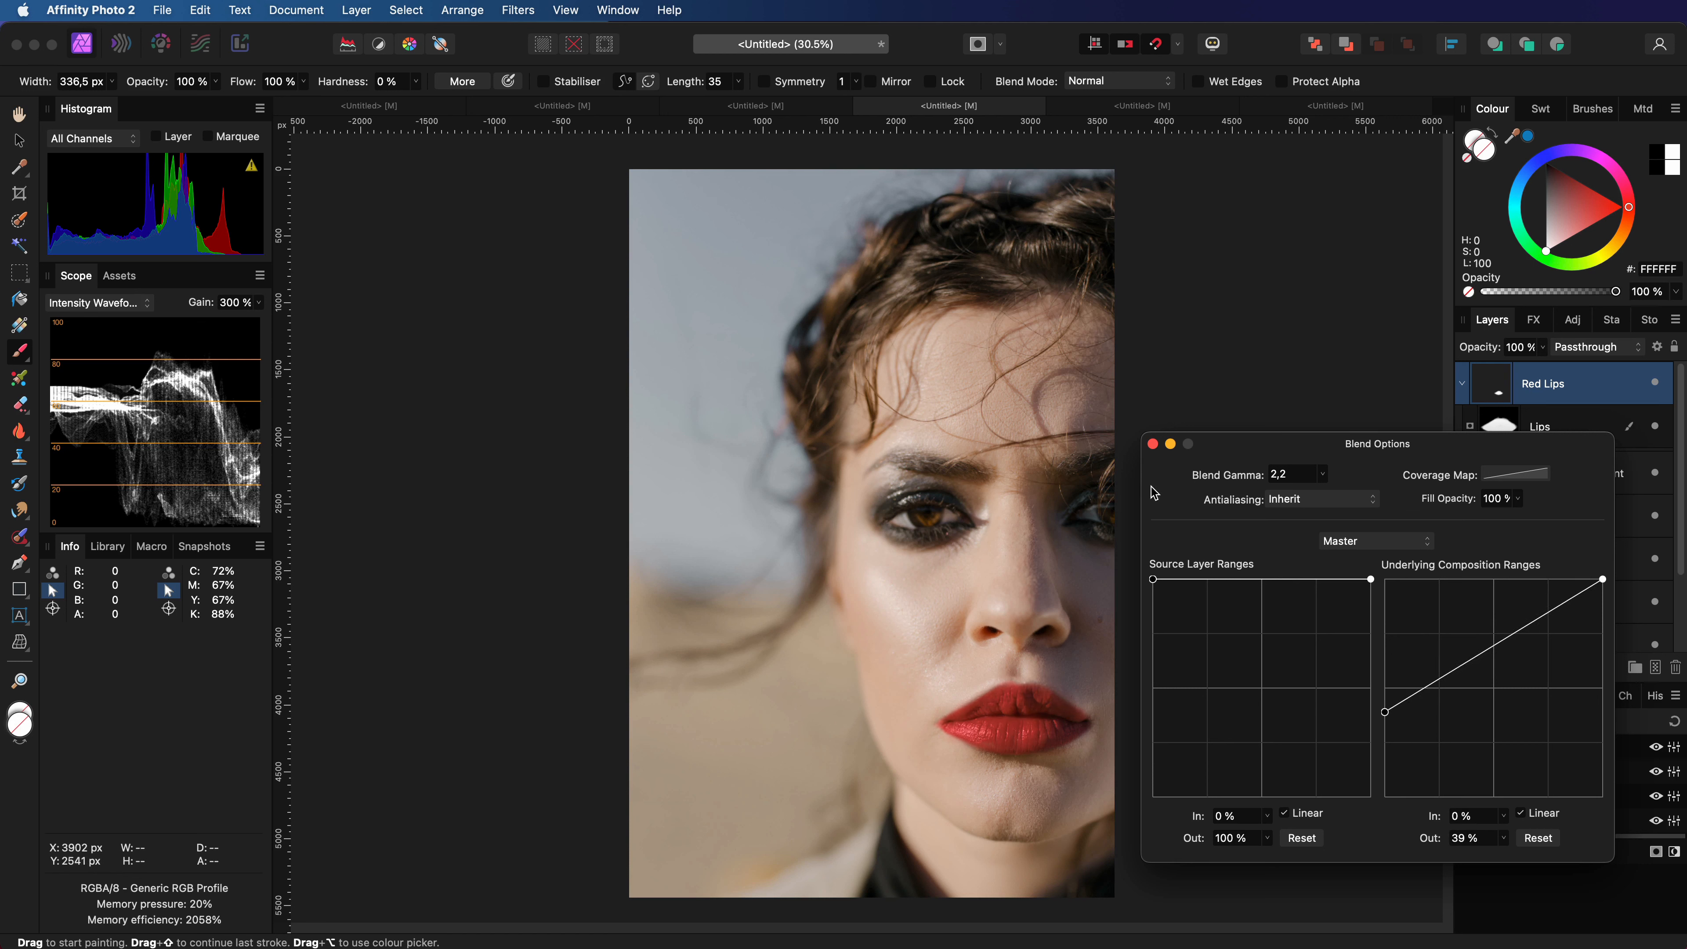
pyautogui.click(1153, 445)
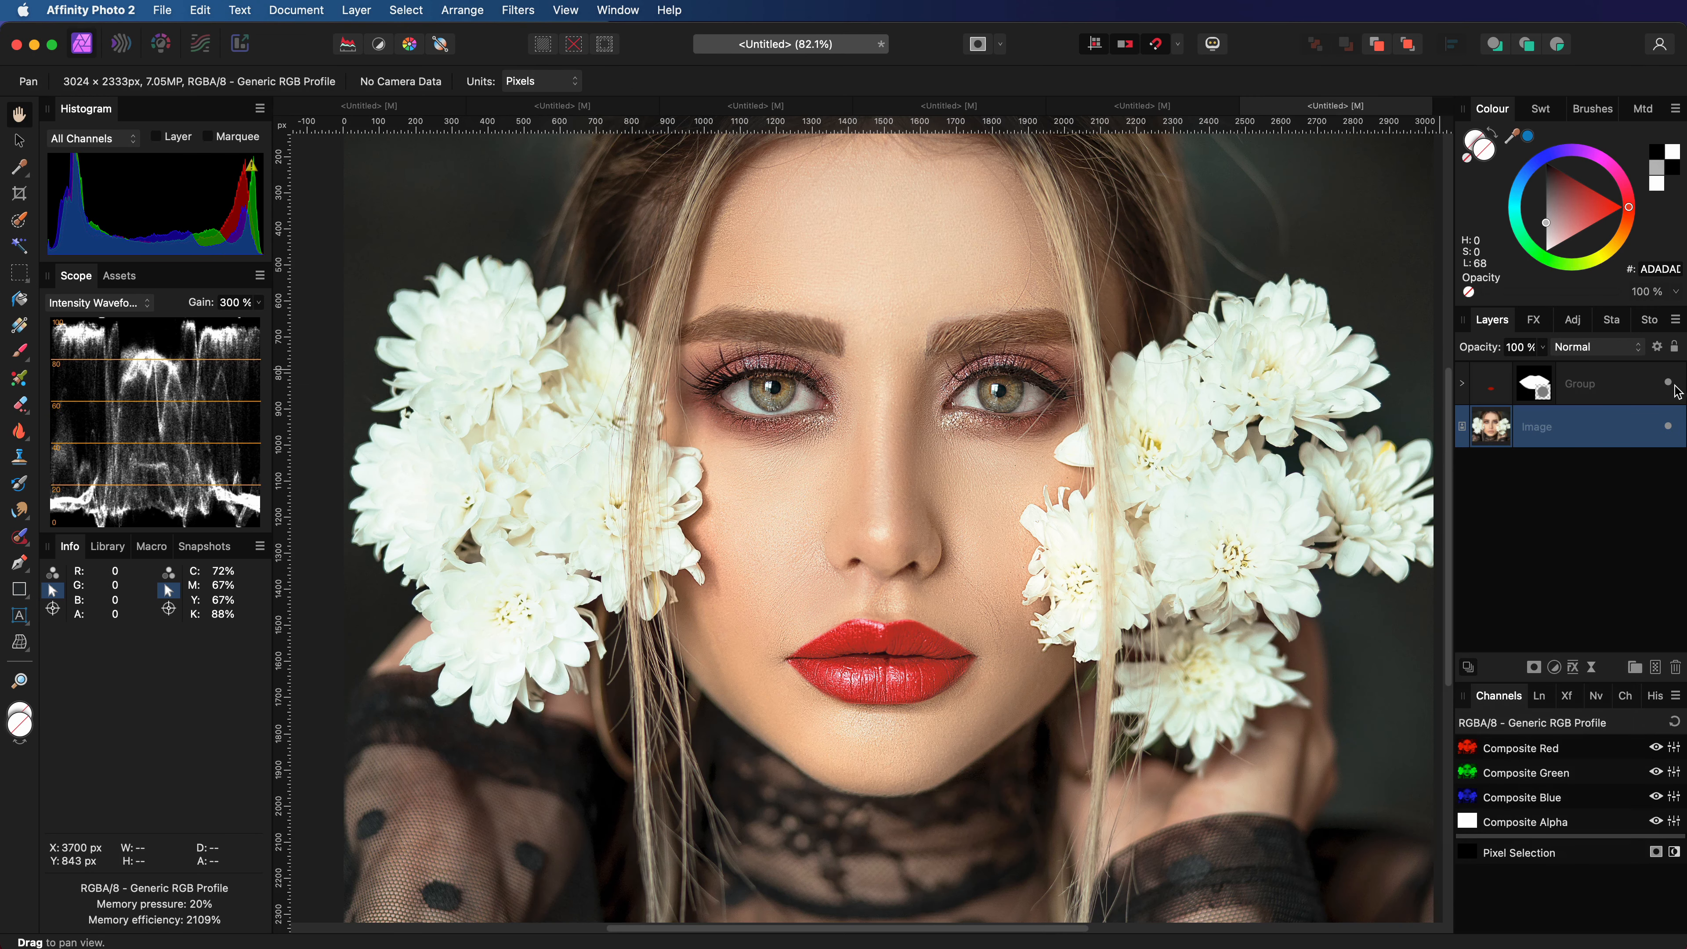
# - Examine the lips in the flower portrait with the group, and its grey Divide fill alone, hidden and shown
pyautogui.click(1669, 384)
pyautogui.click(1669, 384)
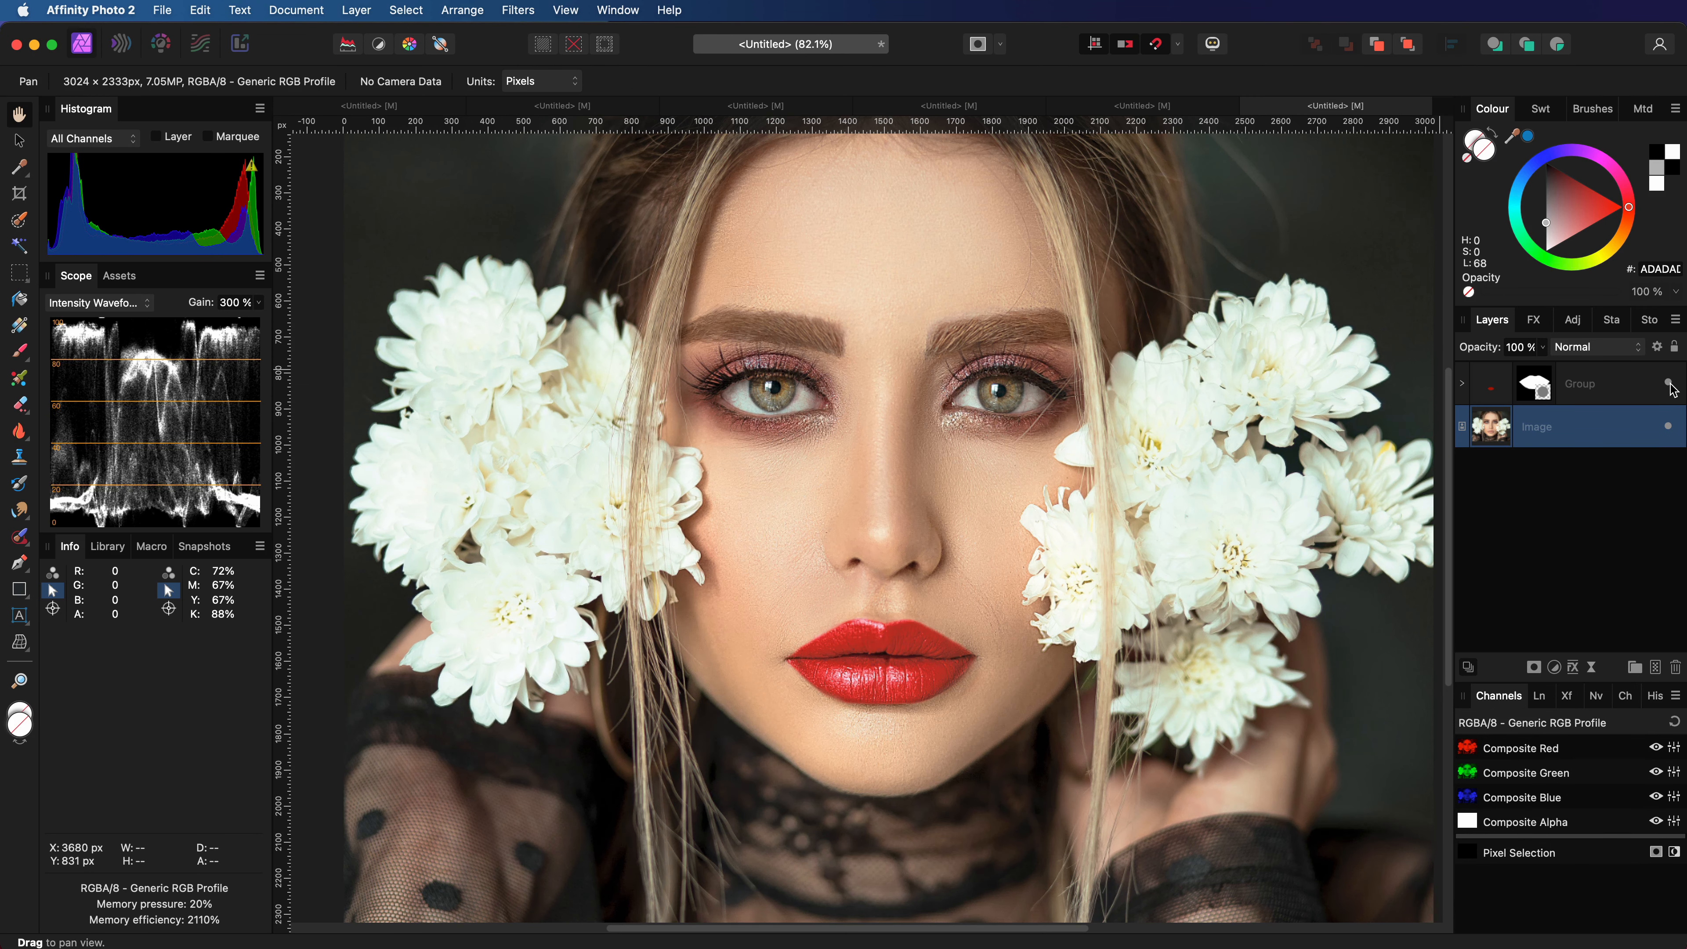
pyautogui.click(1464, 384)
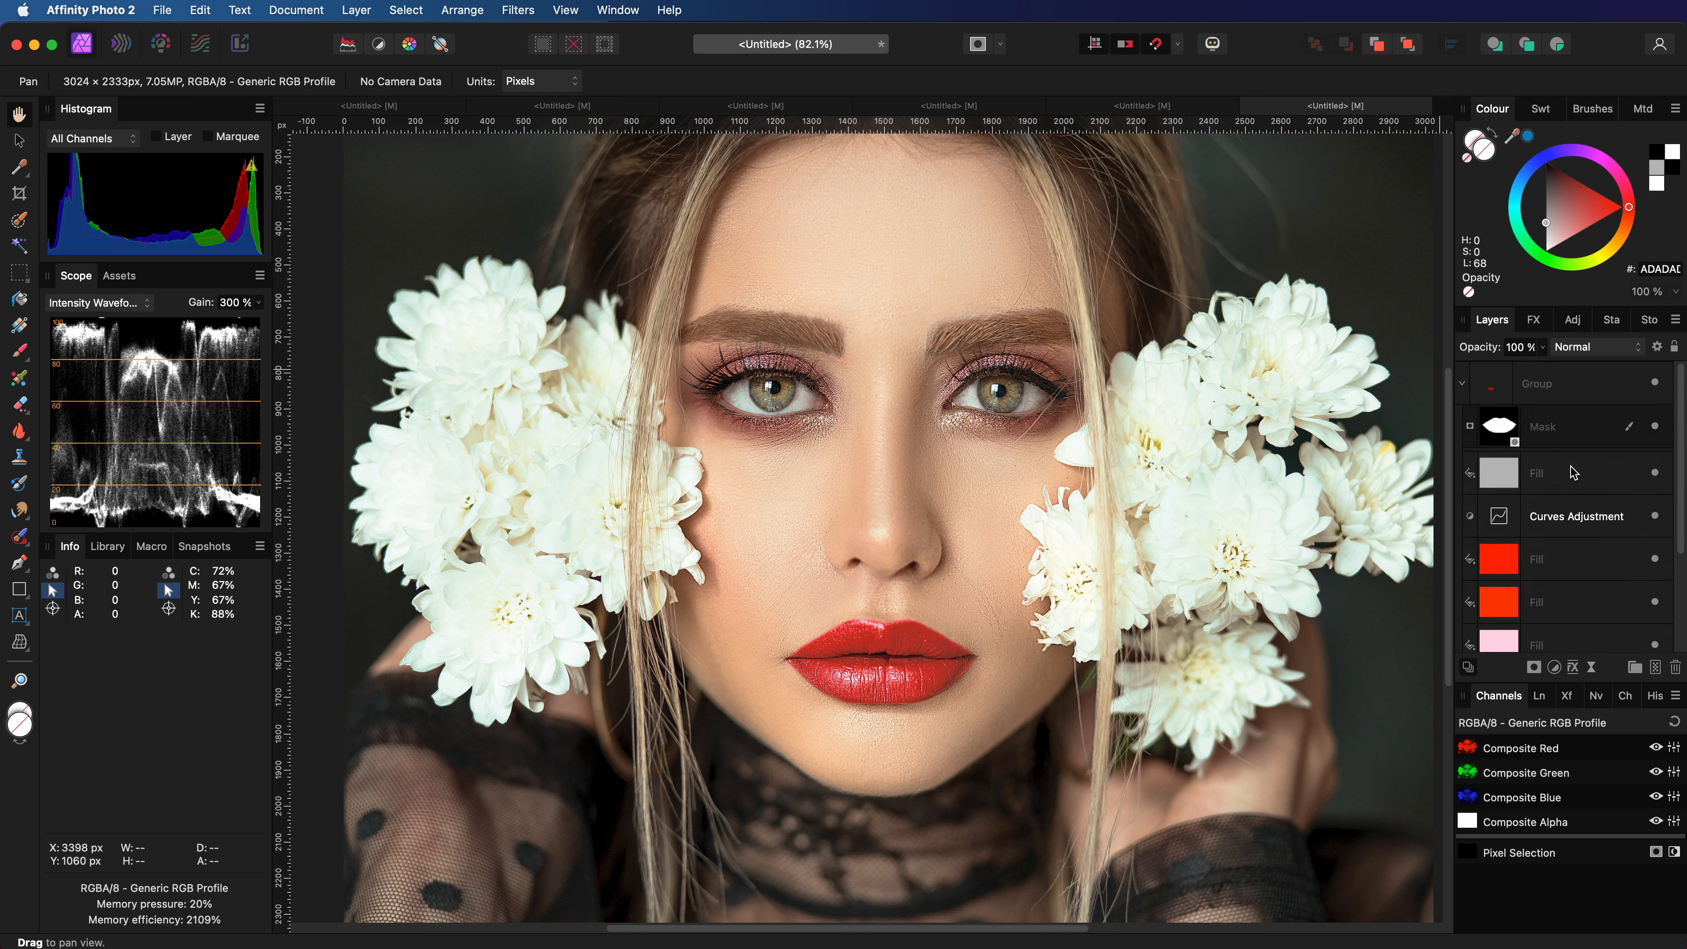
pyautogui.click(1513, 480)
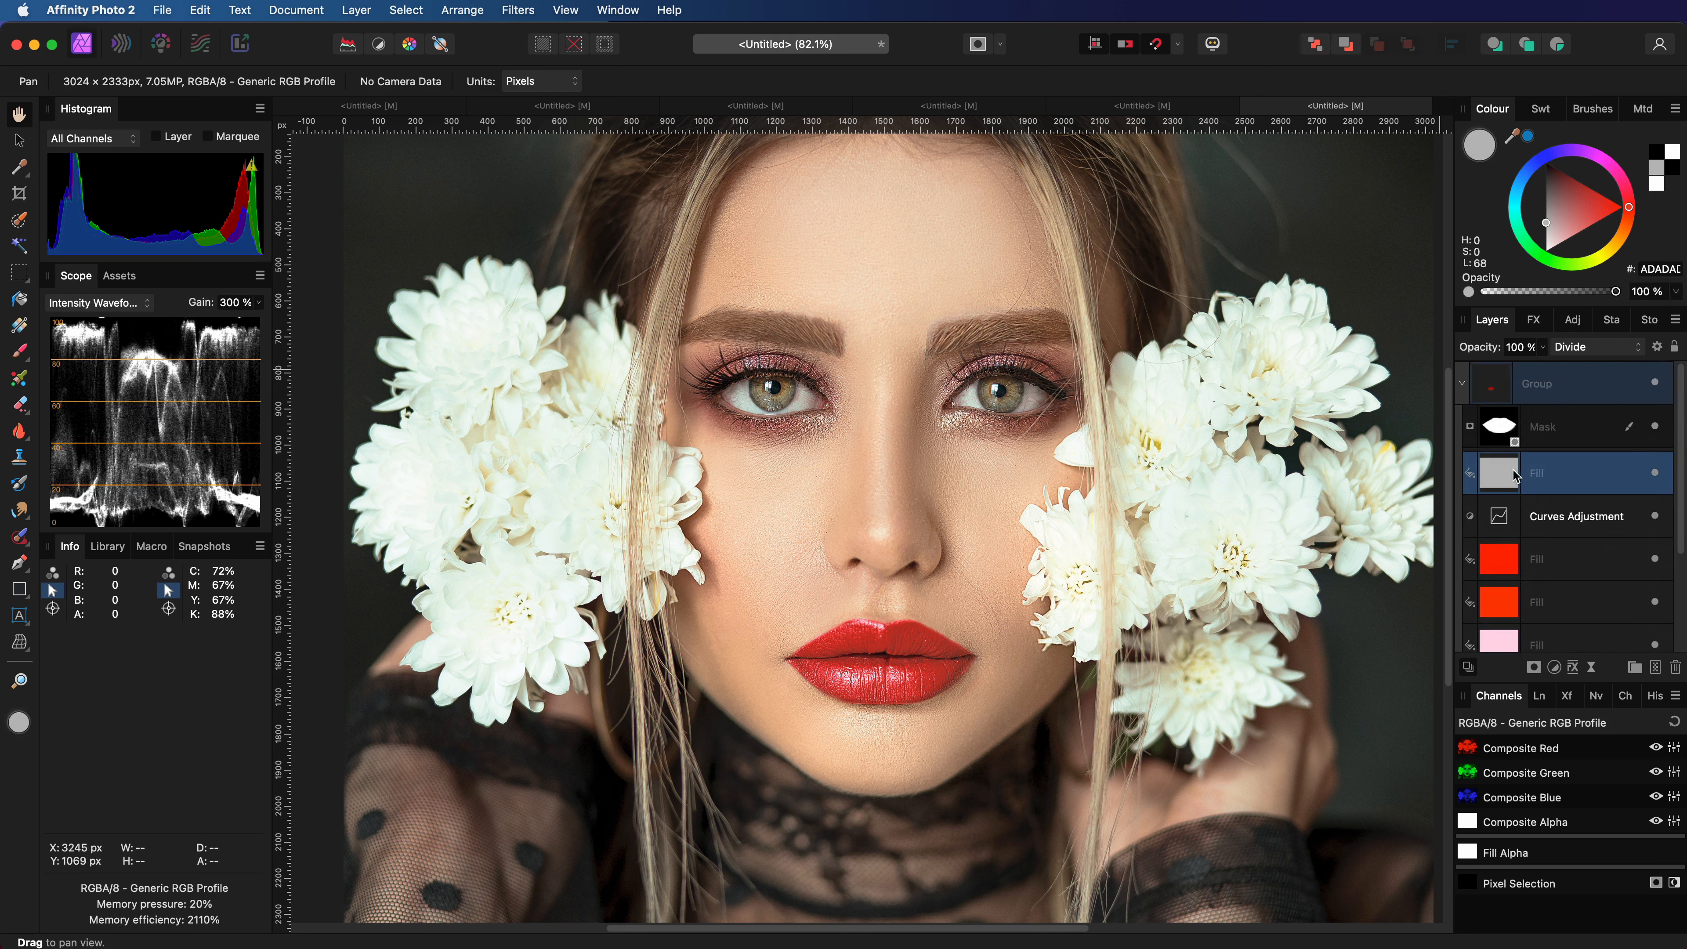
pyautogui.click(1655, 473)
pyautogui.scroll(3, 850, 668)
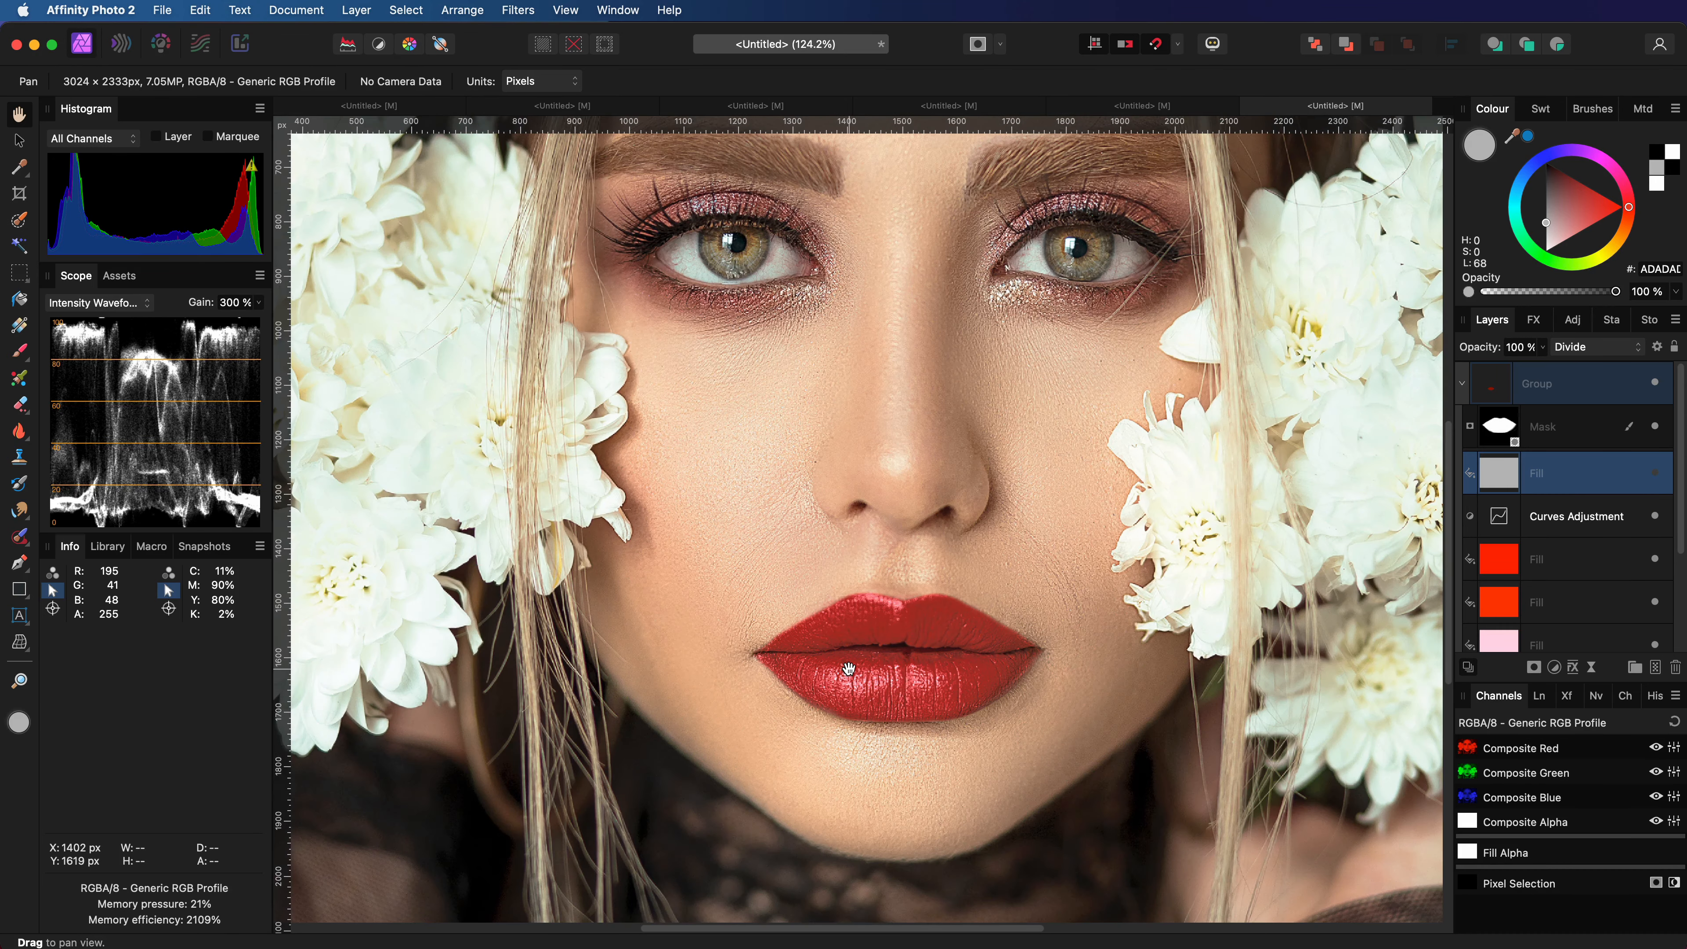
pyautogui.scroll(1, 850, 668)
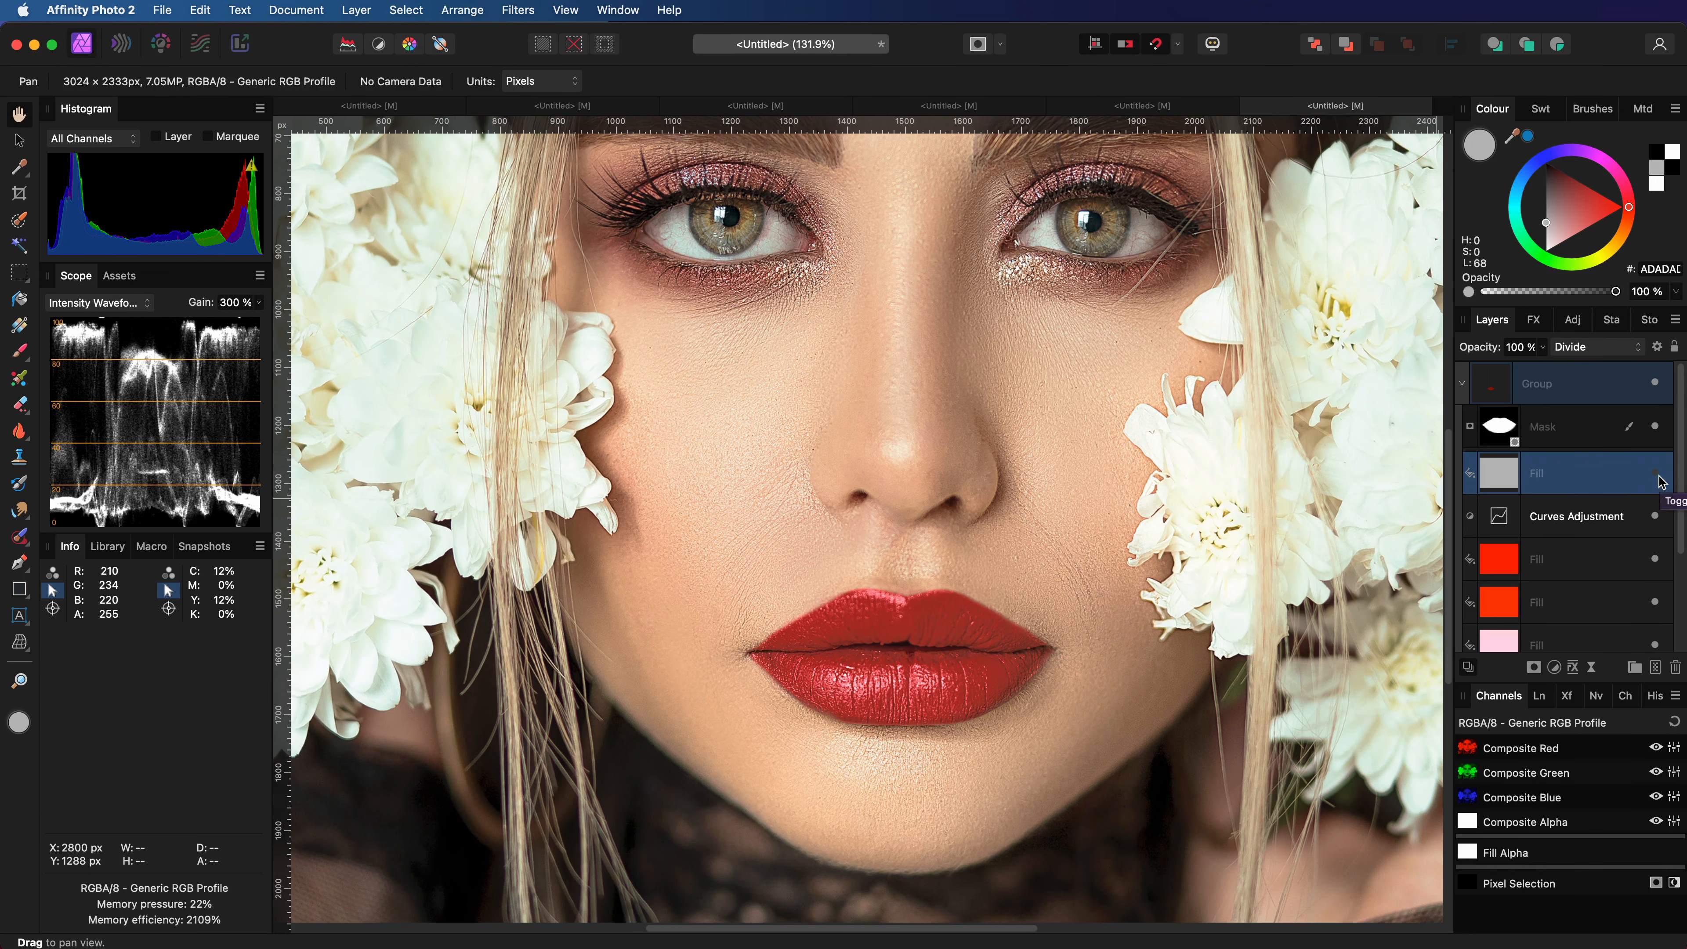
pyautogui.click(1658, 476)
pyautogui.click(1657, 476)
pyautogui.click(1658, 476)
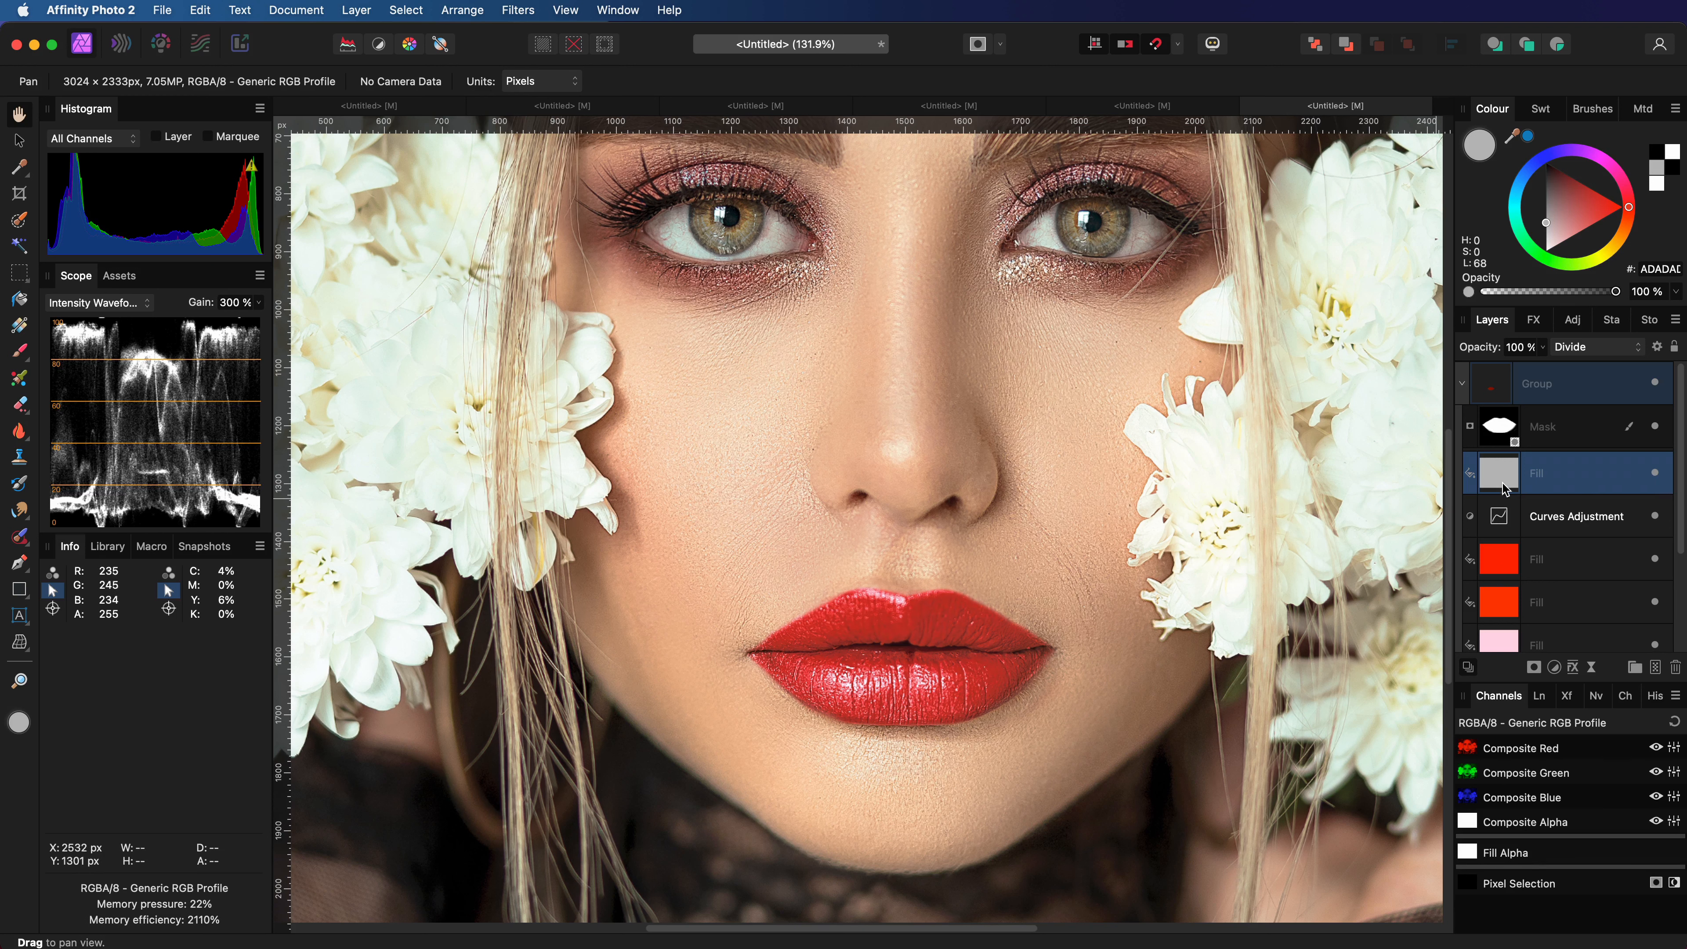
# - Replace the grey fill above the Curves Adjustment with a new C5C5C5 fill layer using the Divide blend mode
pyautogui.click(1675, 668)
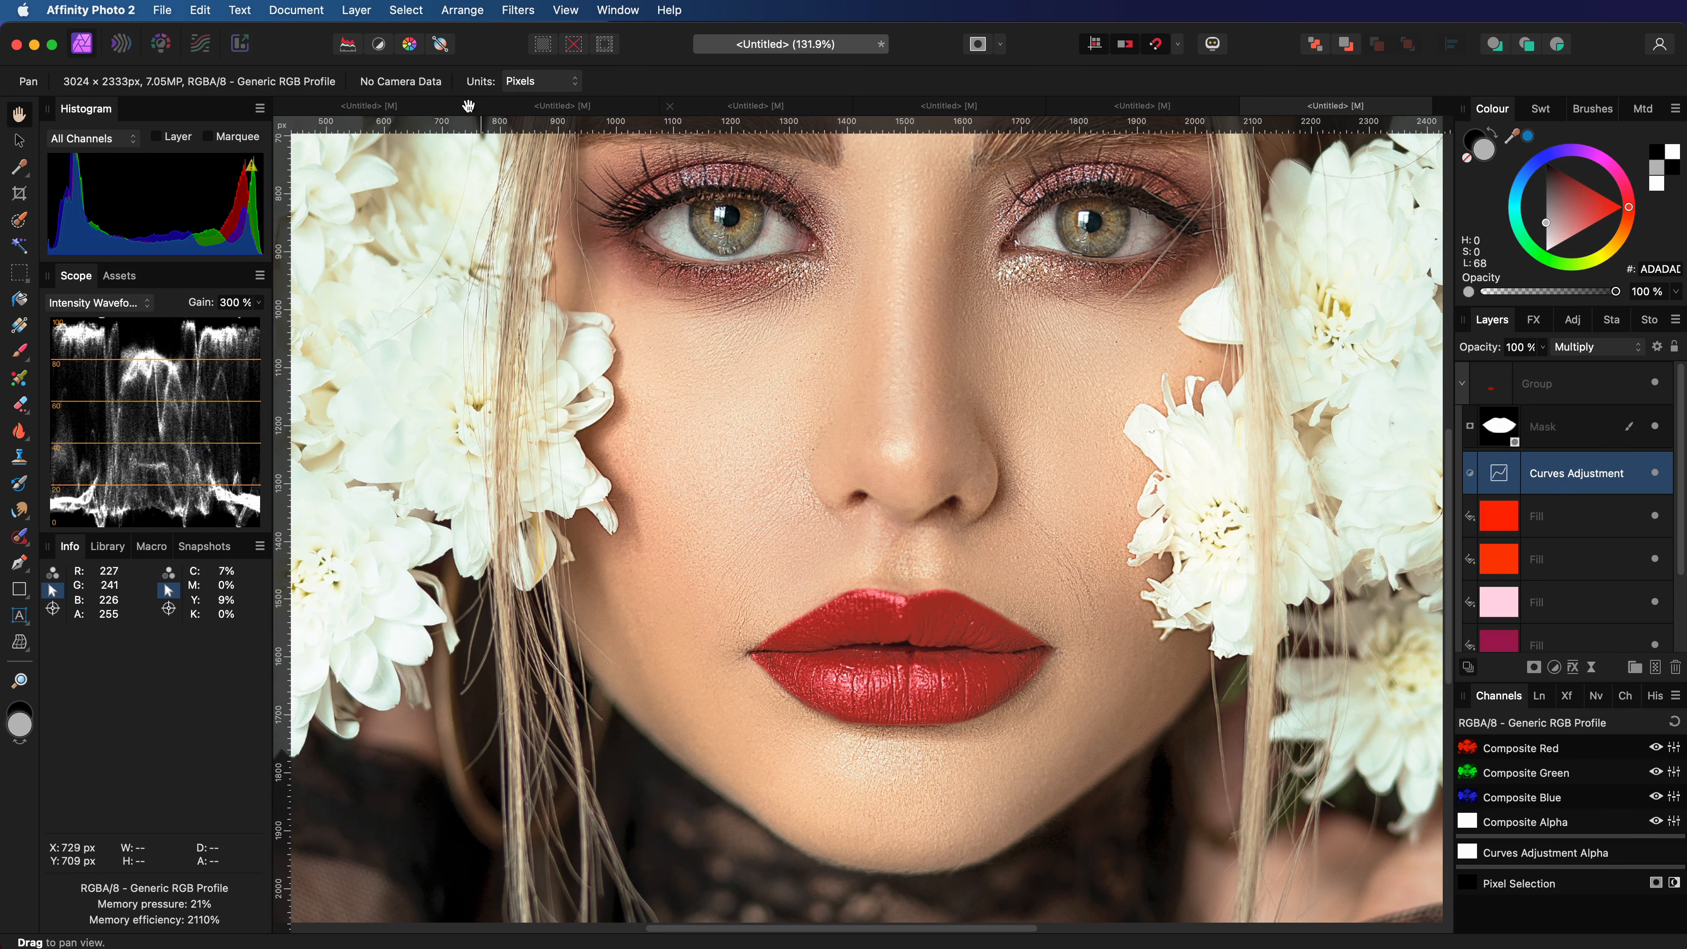
pyautogui.click(356, 10)
pyautogui.click(379, 181)
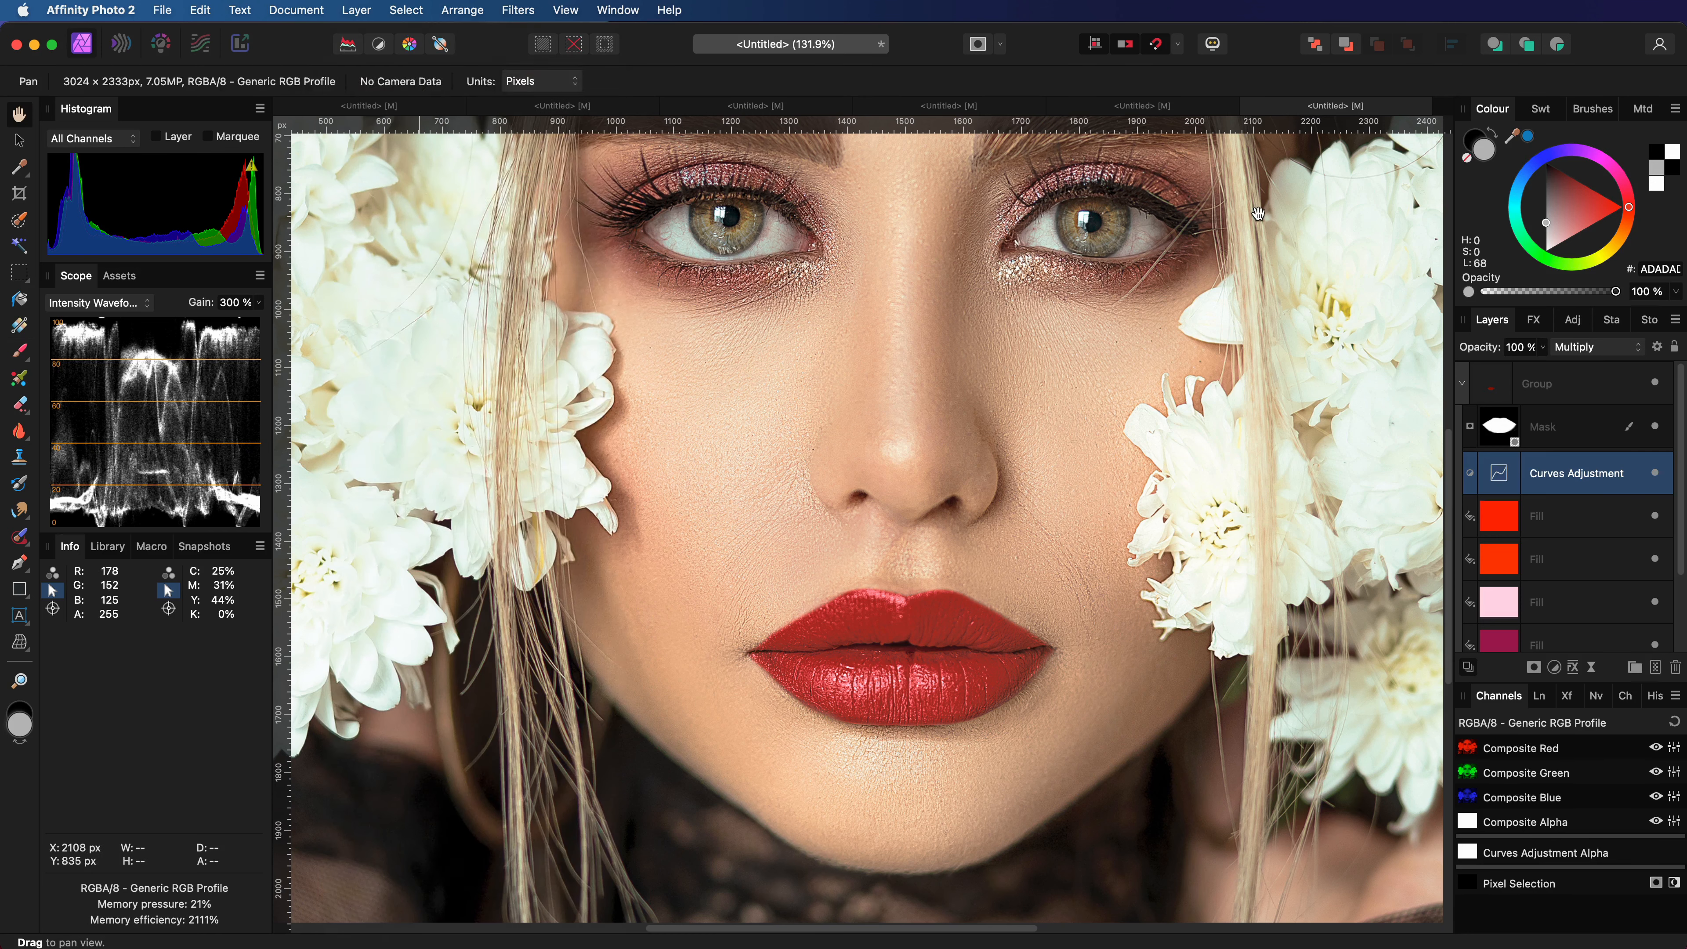
pyautogui.moveTo(1546, 249); pyautogui.dragTo(1540, 230)
pyautogui.click(1595, 347)
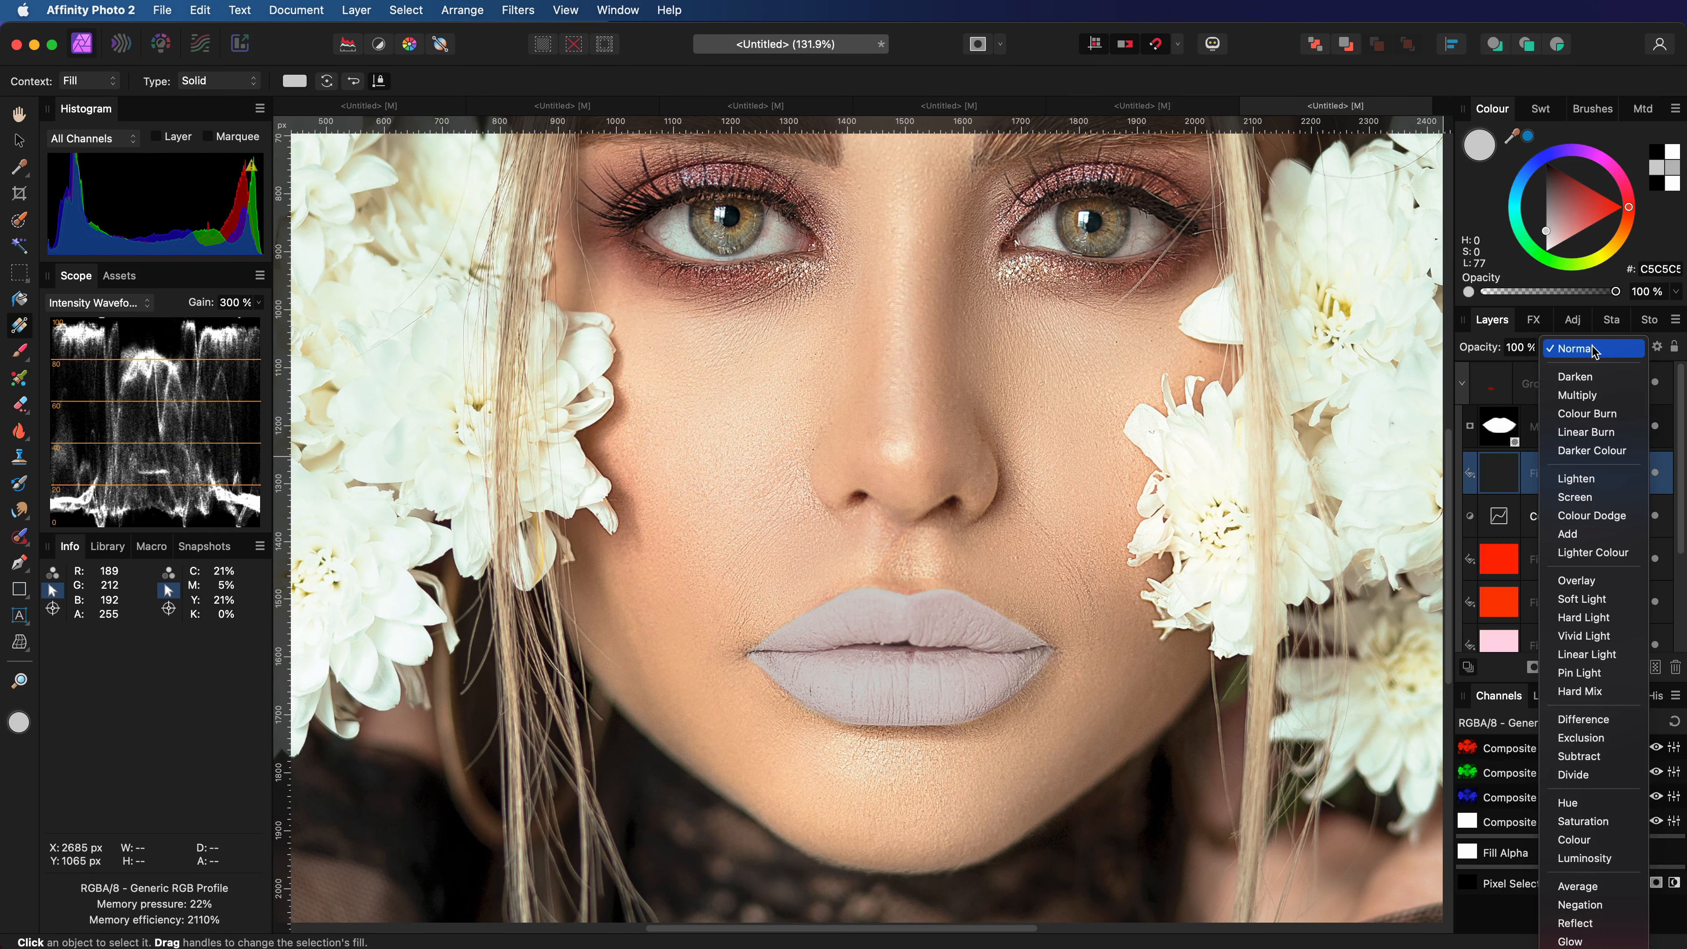
pyautogui.click(1573, 775)
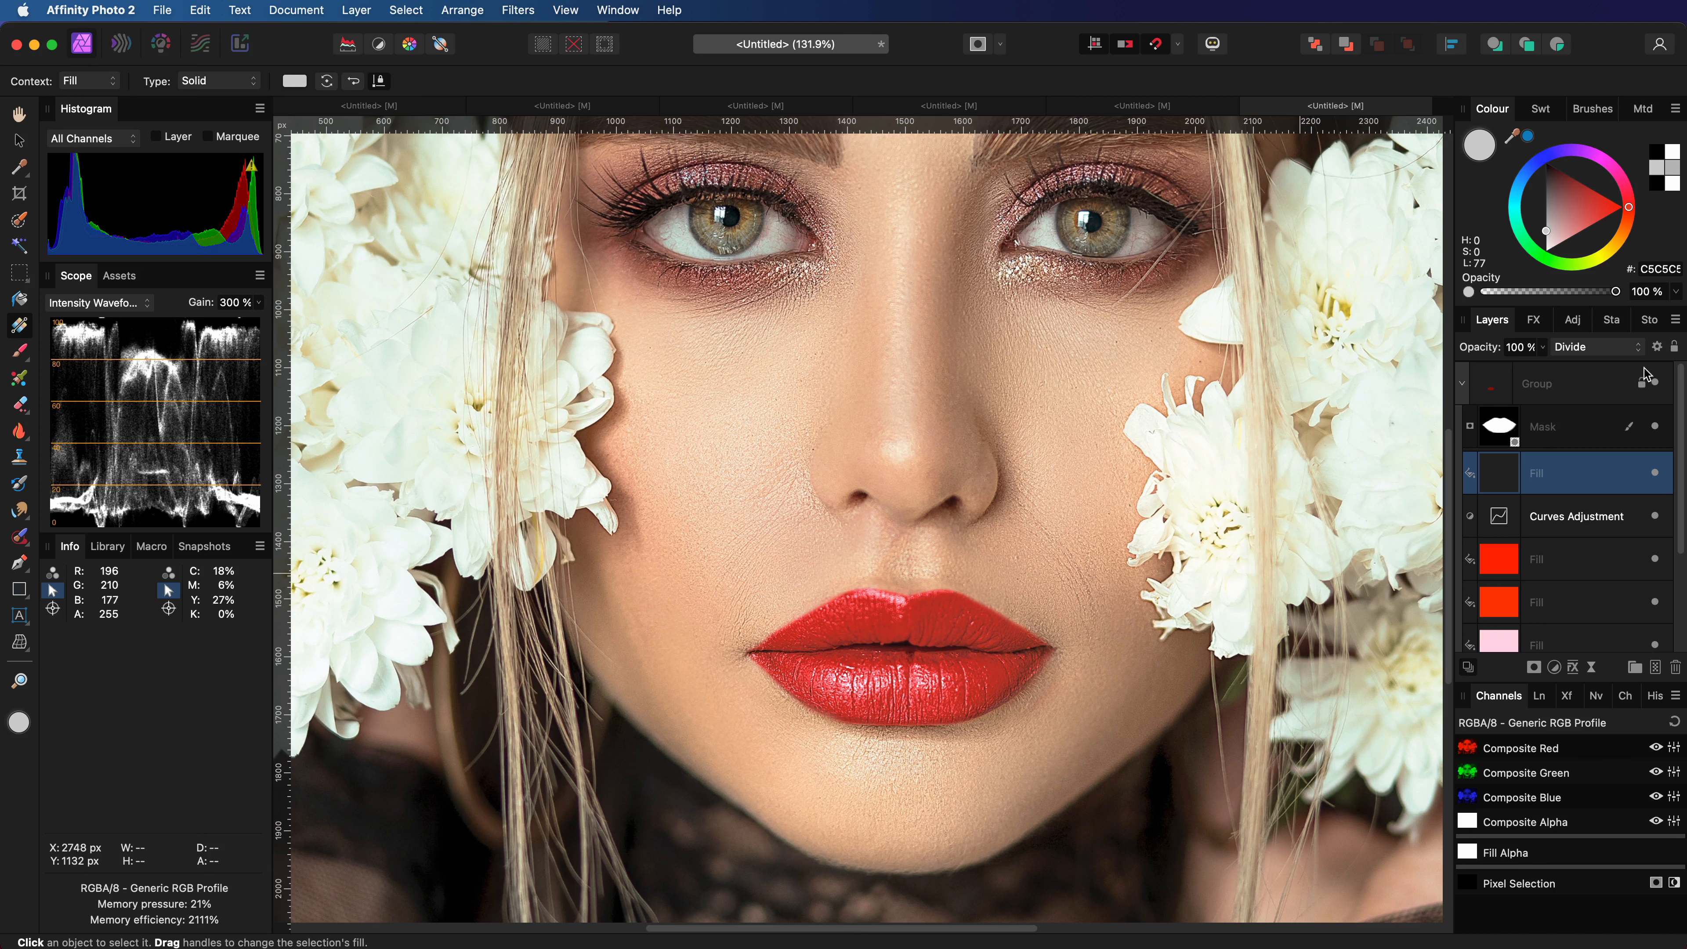
# - Set the new fill's Red underlying composition curve to a straight ramp from 0% output to 100% output
pyautogui.click(1658, 347)
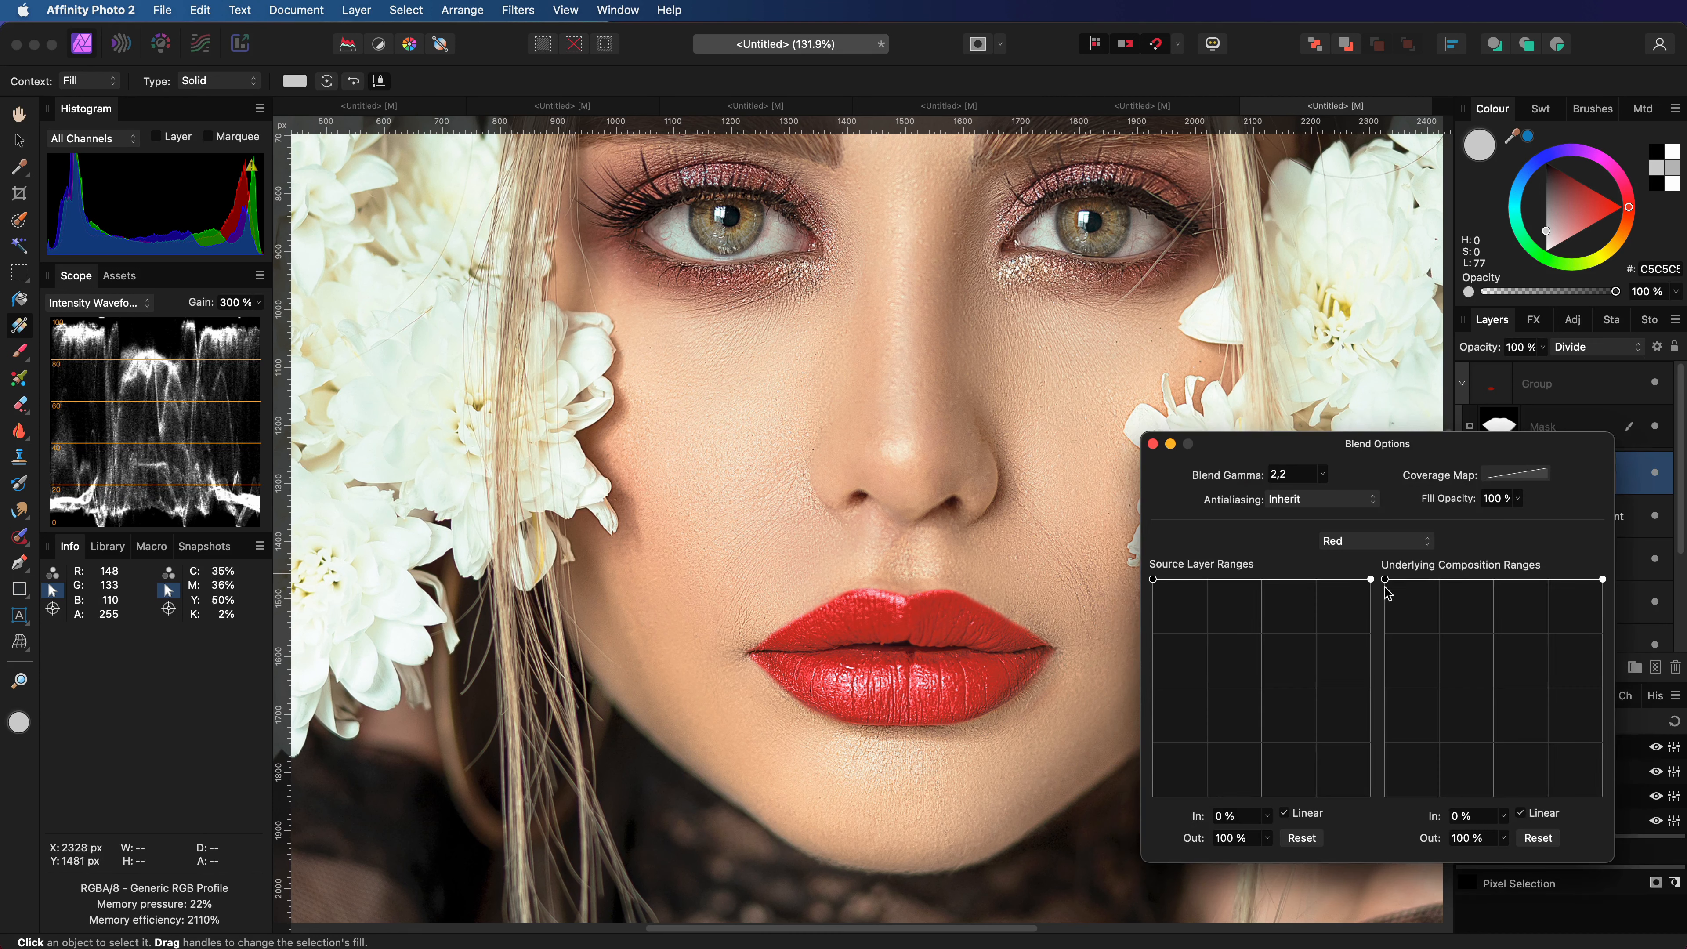
pyautogui.click(1375, 540)
pyautogui.click(1392, 615)
pyautogui.moveTo(1386, 580); pyautogui.dragTo(1322, 811)
pyautogui.moveTo(1604, 581)
pyautogui.mouseDown()
pyautogui.moveTo(1468, 580)
pyautogui.moveTo(1603, 580)
pyautogui.mouseUp()
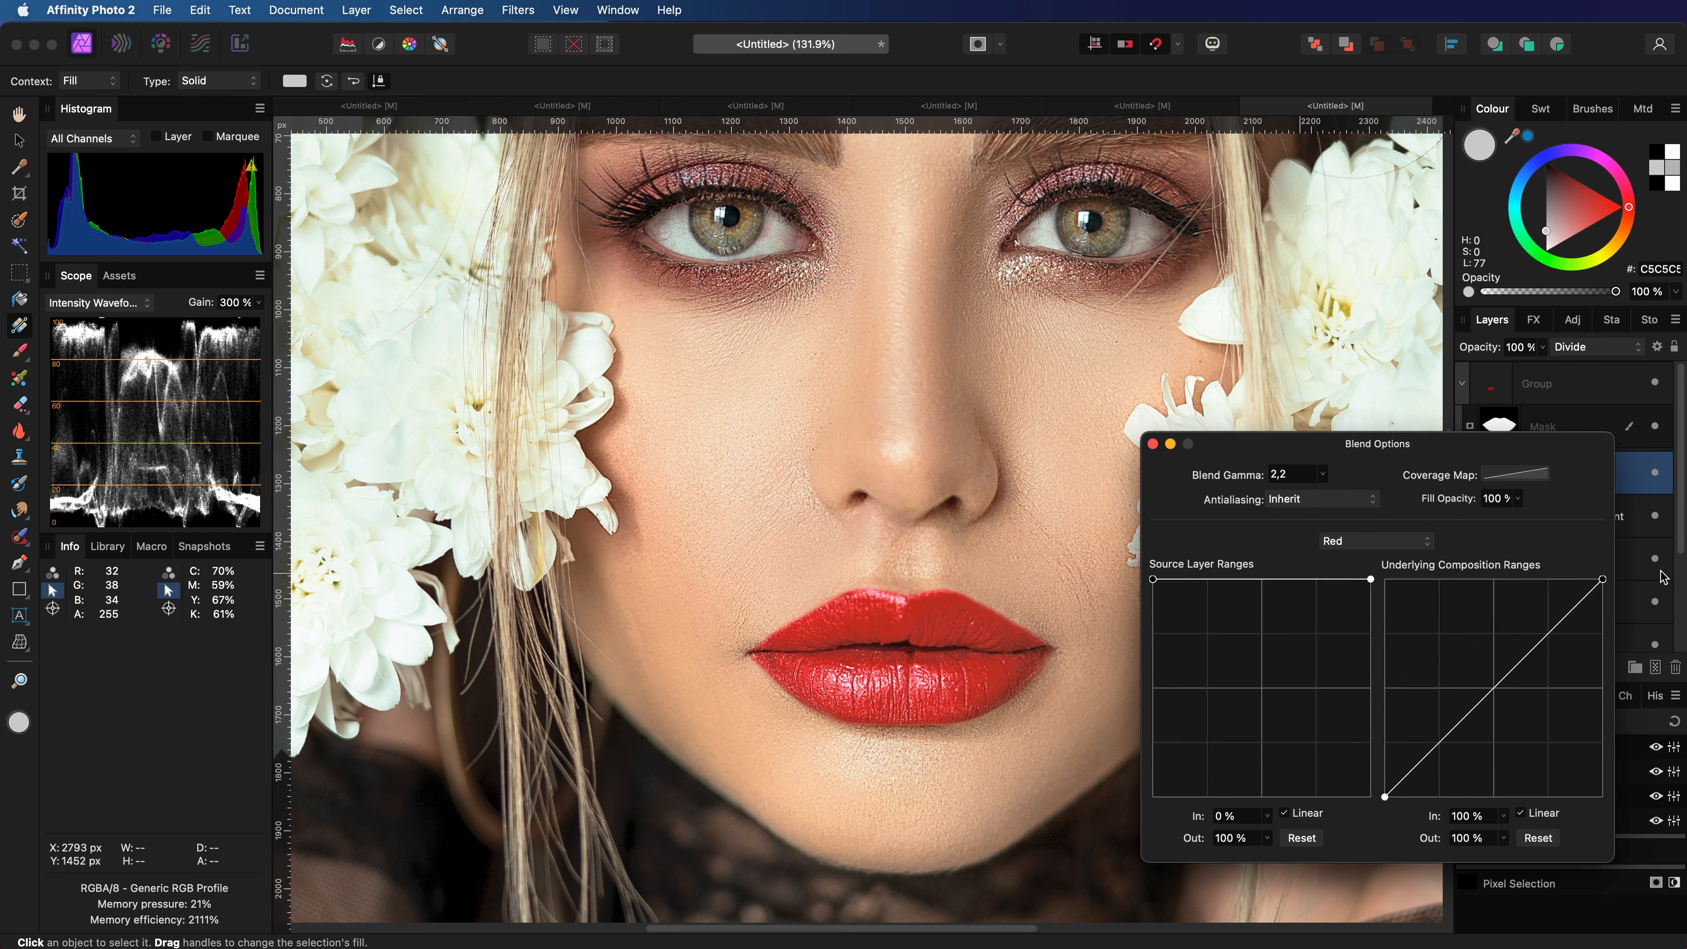
pyautogui.moveTo(1388, 803)
pyautogui.mouseDown()
pyautogui.moveTo(1426, 798)
pyautogui.moveTo(1386, 798)
pyautogui.mouseUp()
pyautogui.click(1154, 444)
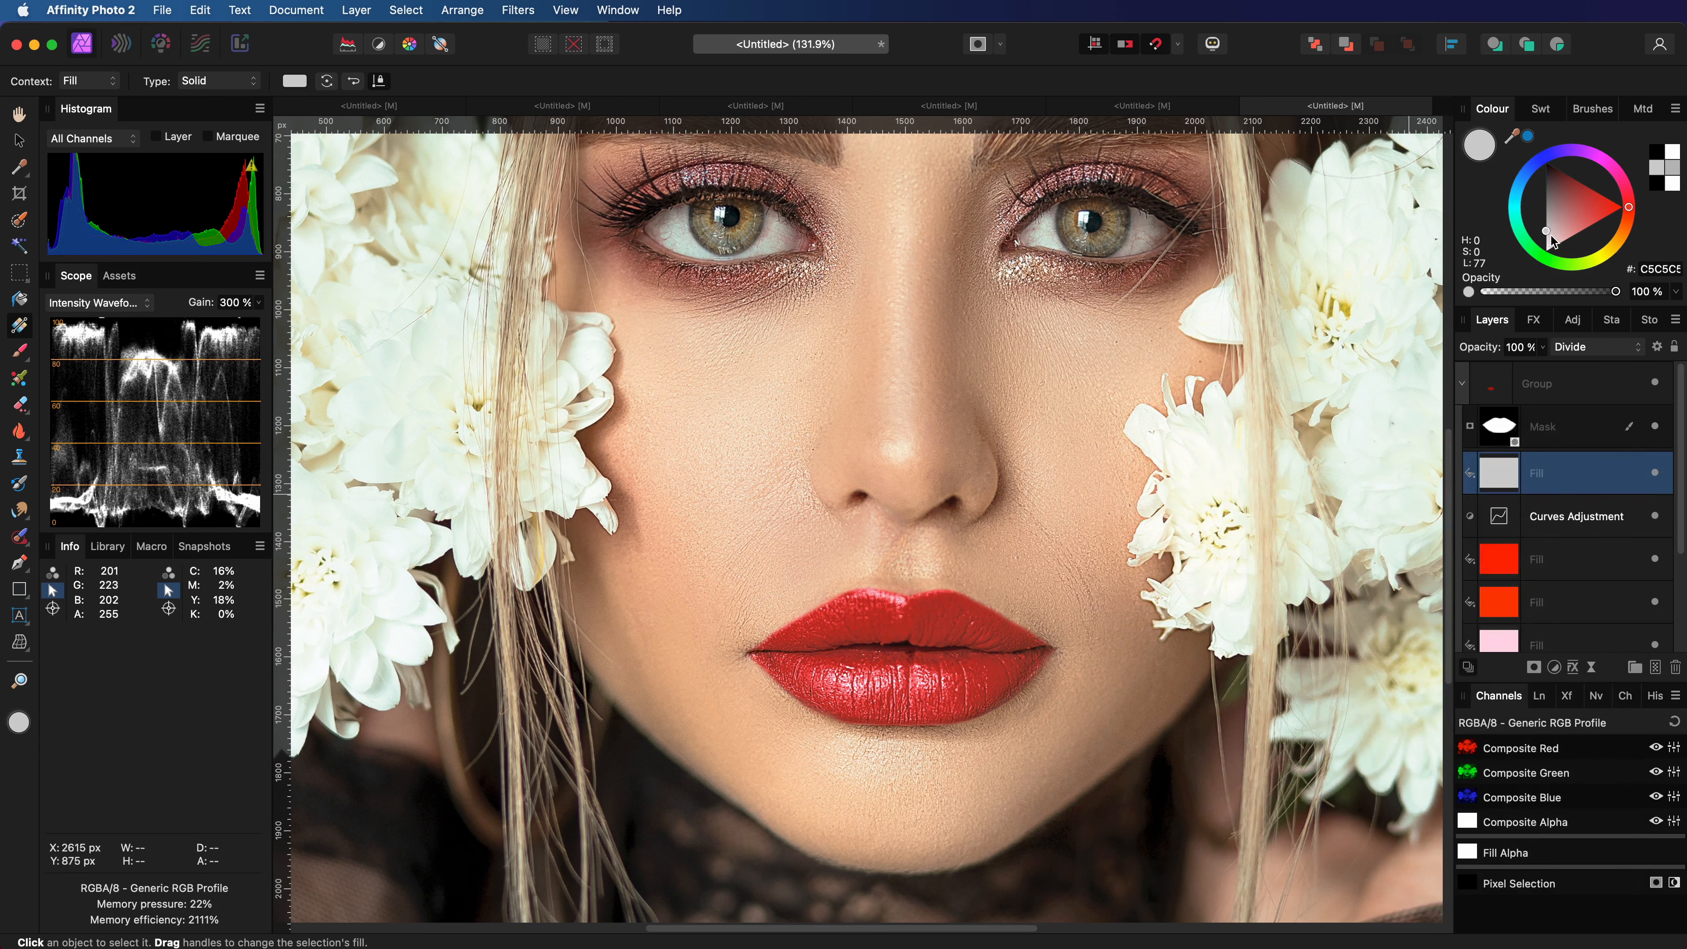
# - Darken the Divide fill to a neutral grey of lightness 67, and compare the whole portrait with the group hidden and shown
pyautogui.moveTo(1546, 232)
pyautogui.mouseDown()
pyautogui.moveTo(1547, 250)
pyautogui.moveTo(1546, 224)
pyautogui.mouseUp()
pyautogui.press('super+0')
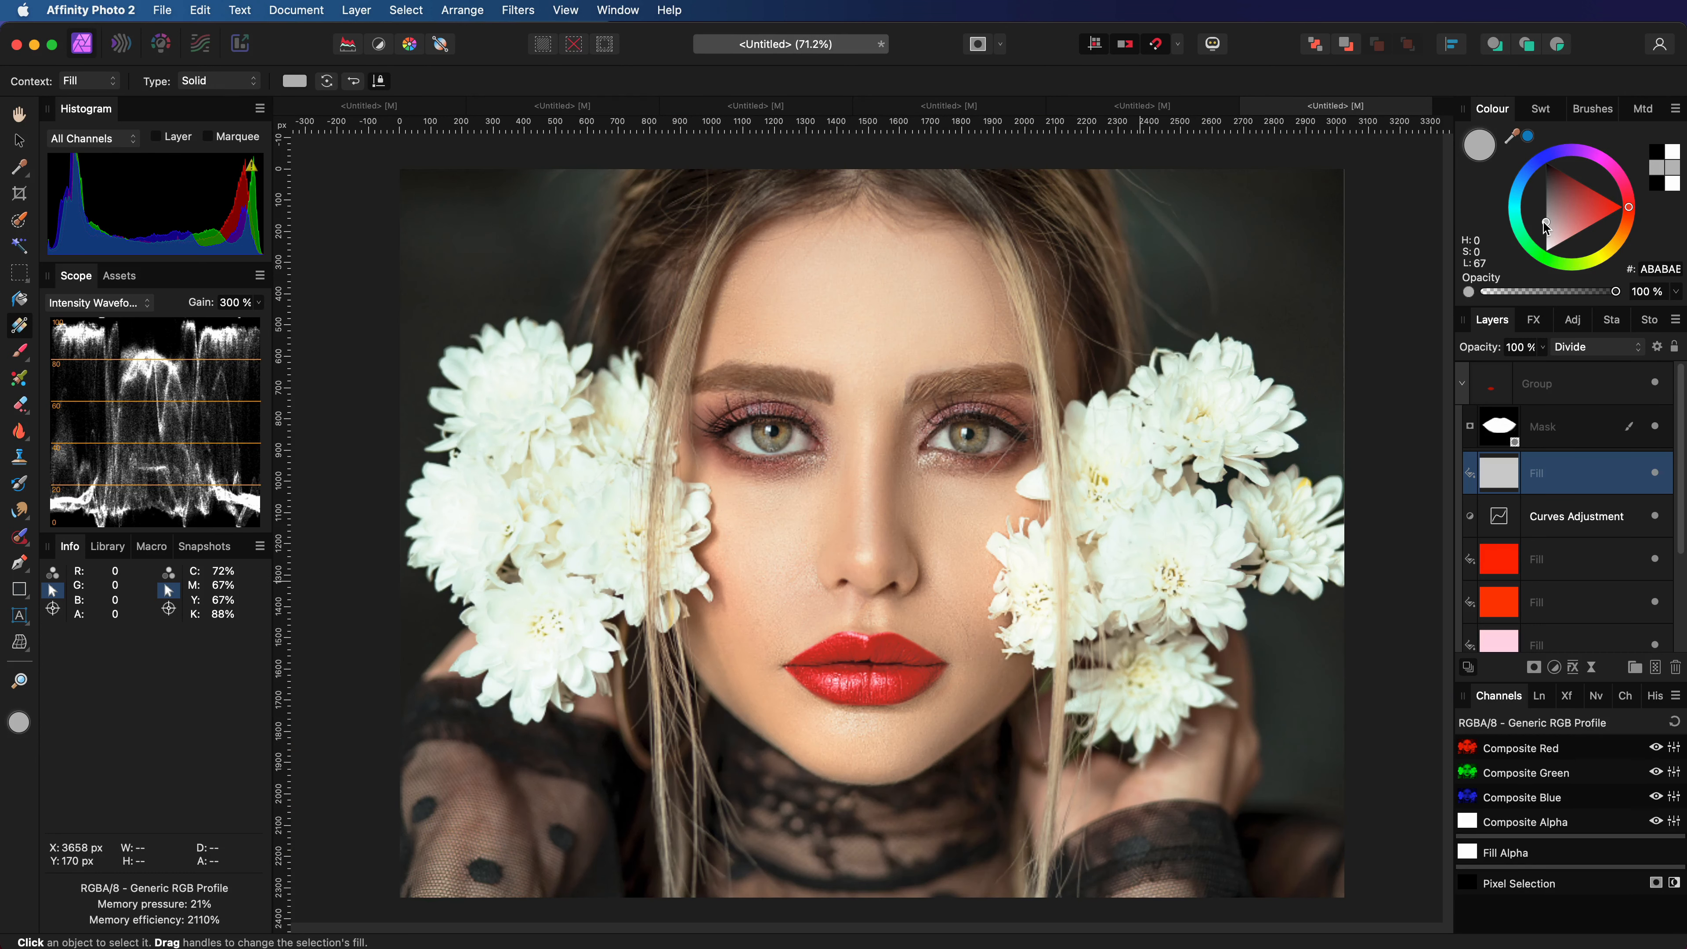
pyautogui.click(1655, 384)
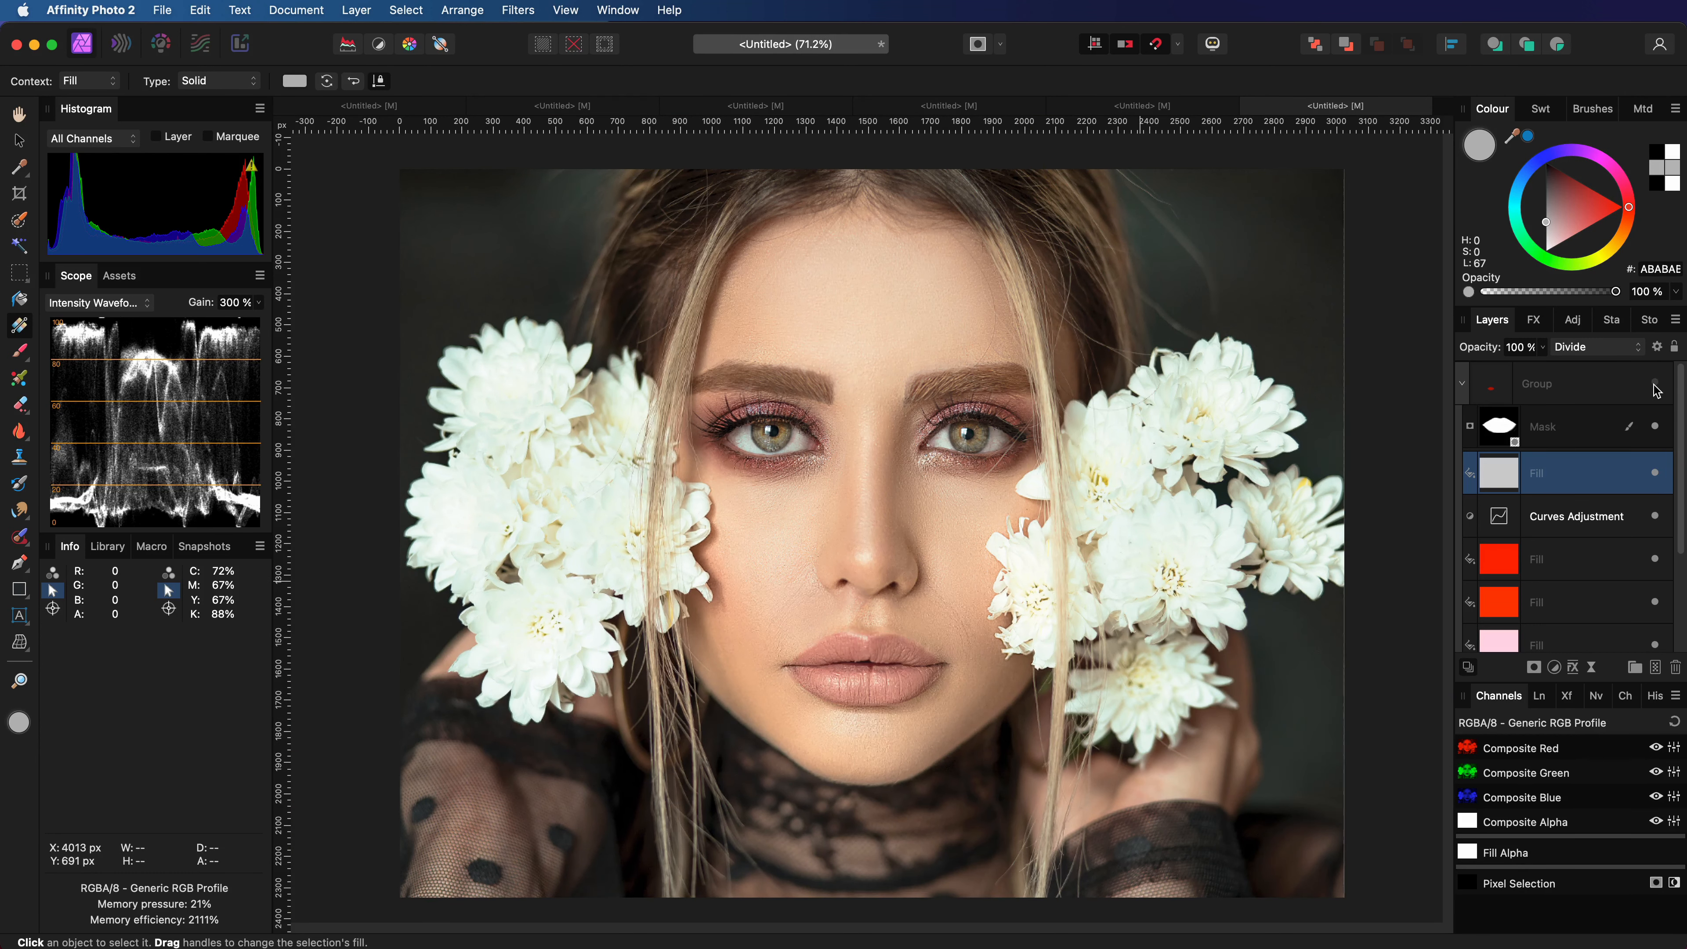
pyautogui.click(1656, 384)
# - Shape the group's Red underlying composition curve with 26% output at 0% input and 100% output at 75% input
pyautogui.click(1649, 370)
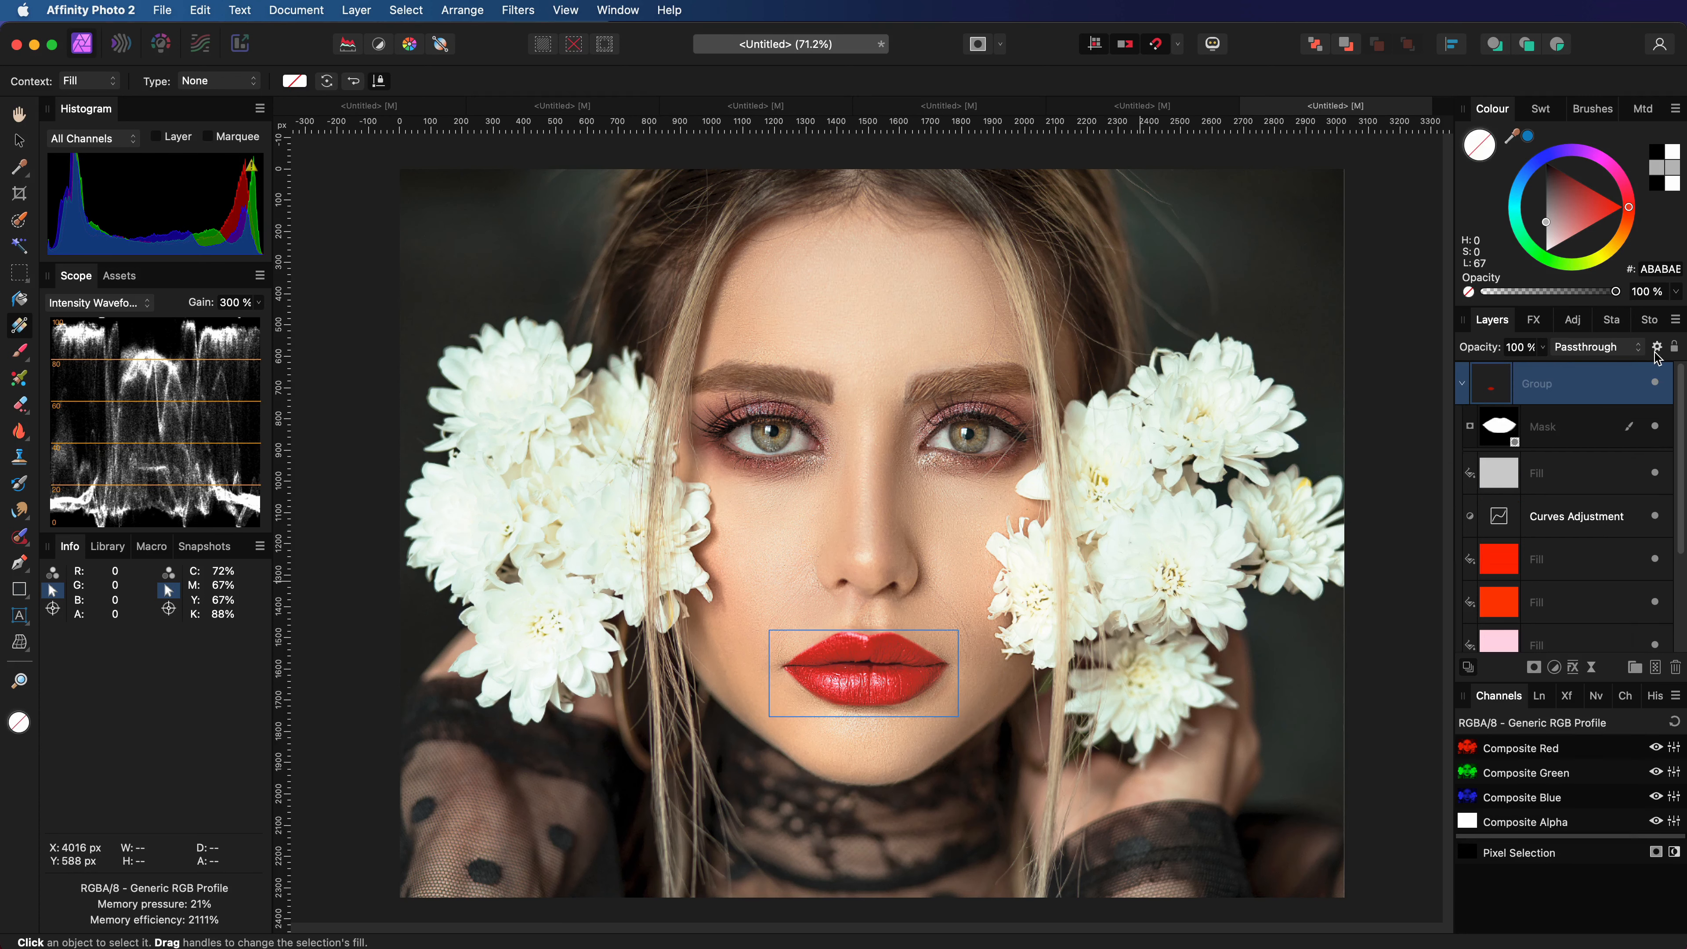
pyautogui.click(1656, 349)
pyautogui.moveTo(1603, 579); pyautogui.dragTo(1548, 563)
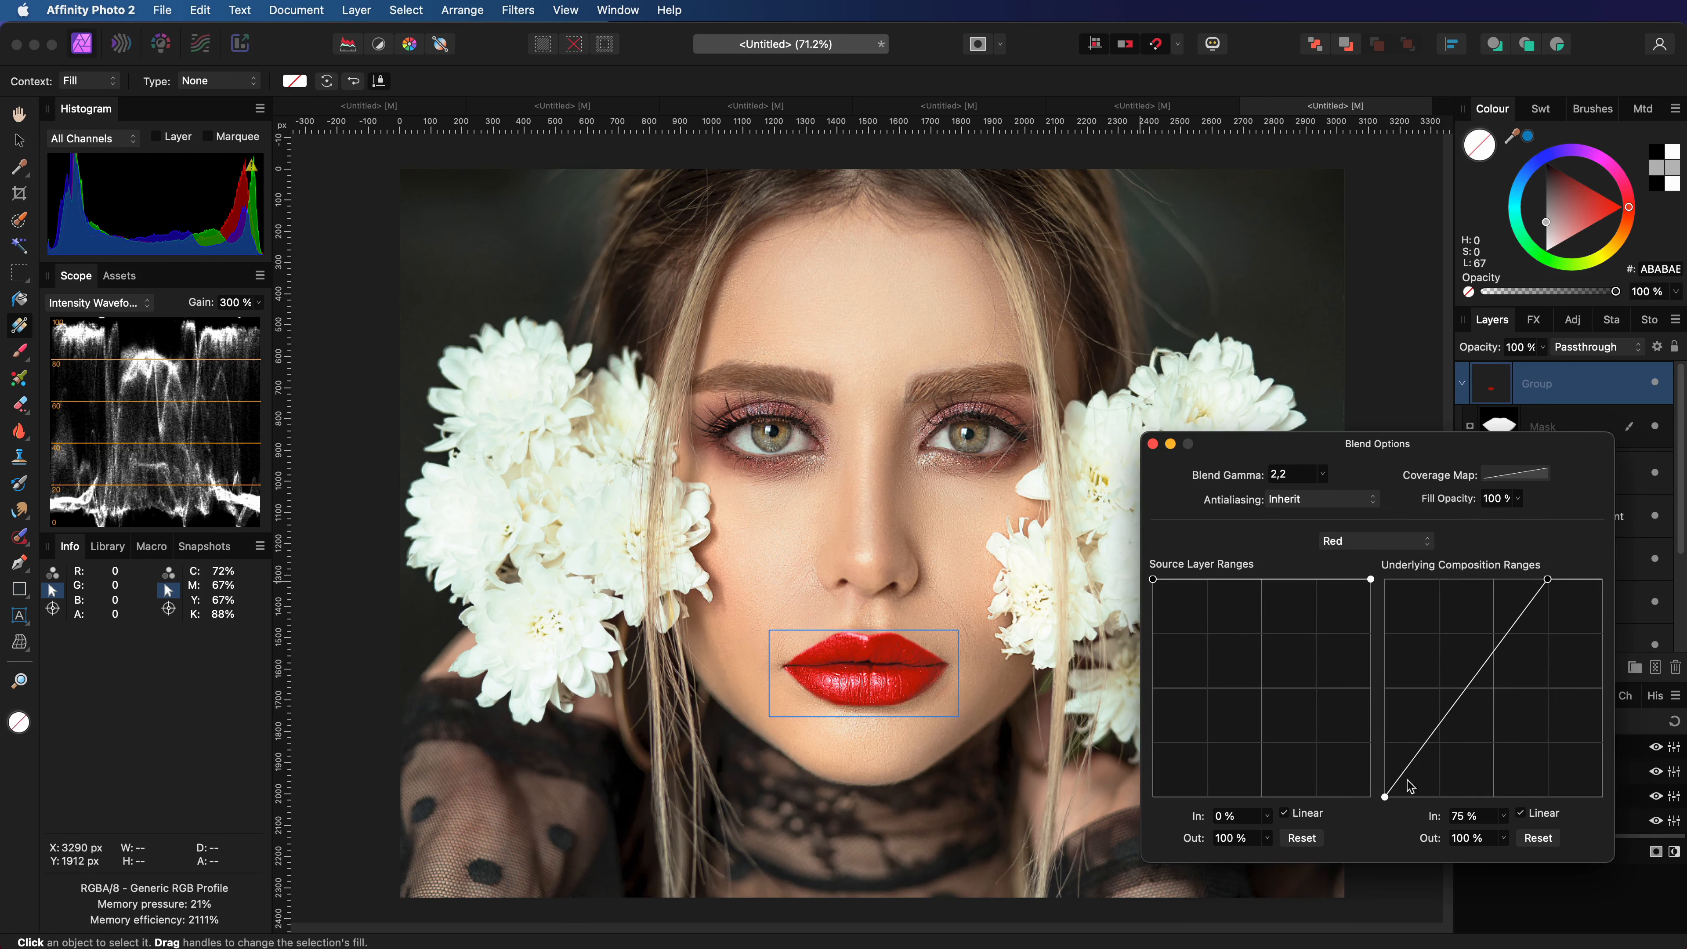
pyautogui.moveTo(1385, 797); pyautogui.dragTo(1385, 742)
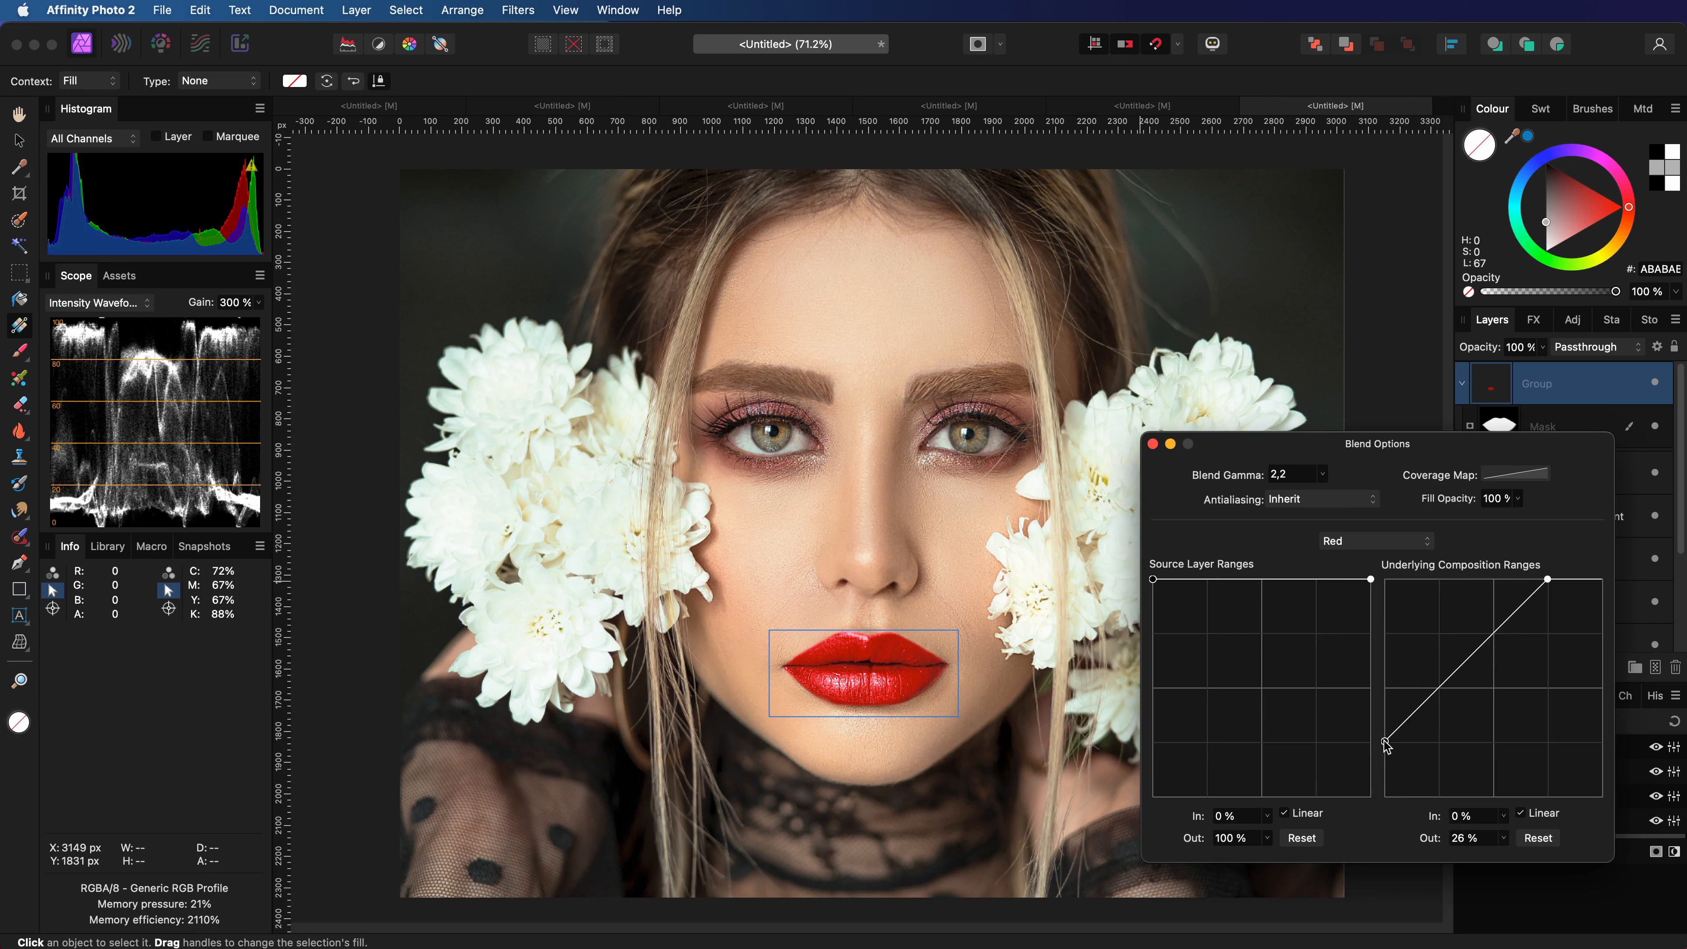
pyautogui.click(1154, 444)
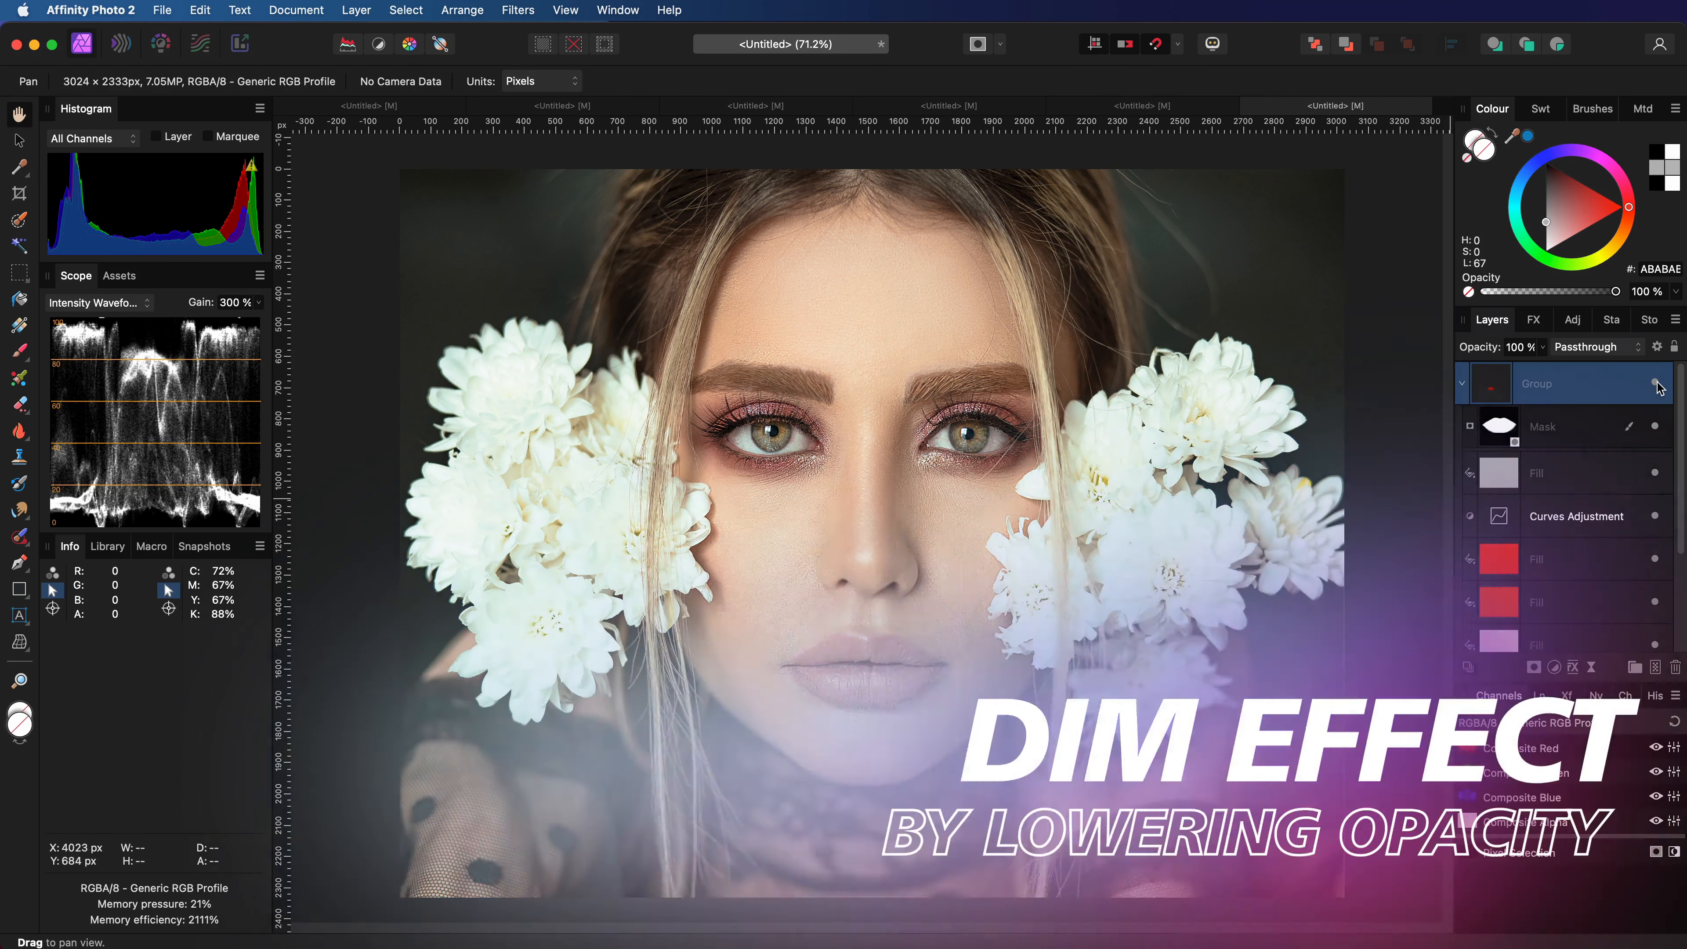
# - Try a dimmed lipstick with the group at 18% opacity, compare it with the group hidden, and restore 100% opacity
pyautogui.moveTo(1474, 350); pyautogui.dragTo(1251, 374)
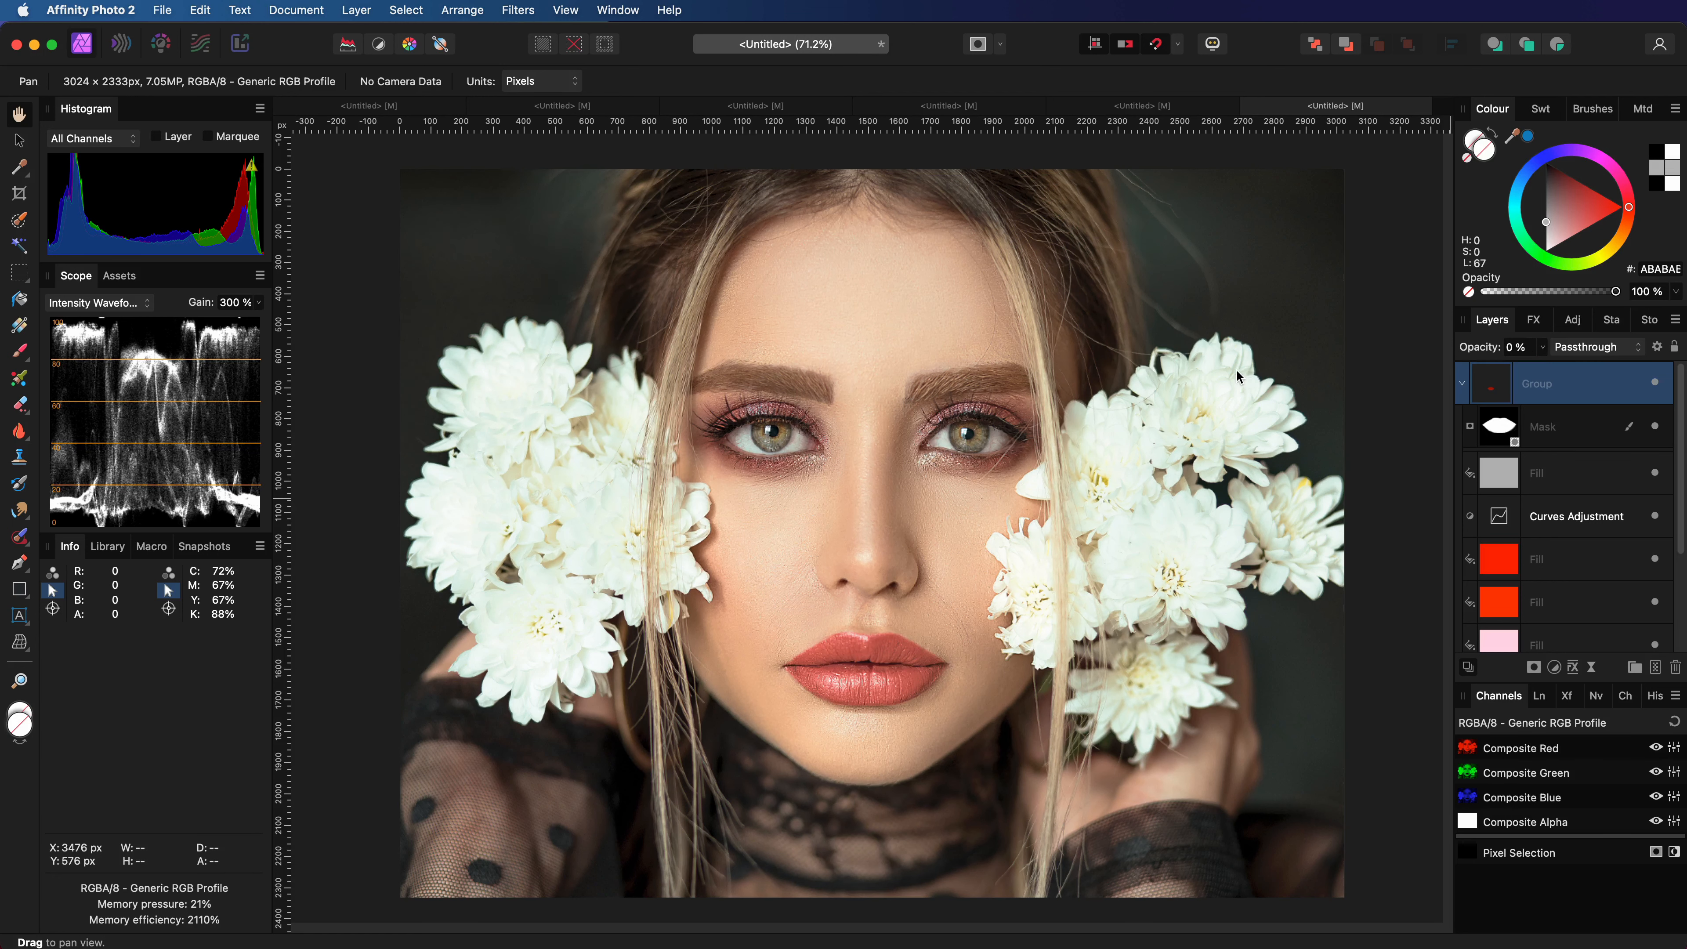
pyautogui.moveTo(1487, 352); pyautogui.dragTo(1503, 353)
pyautogui.click(1655, 383)
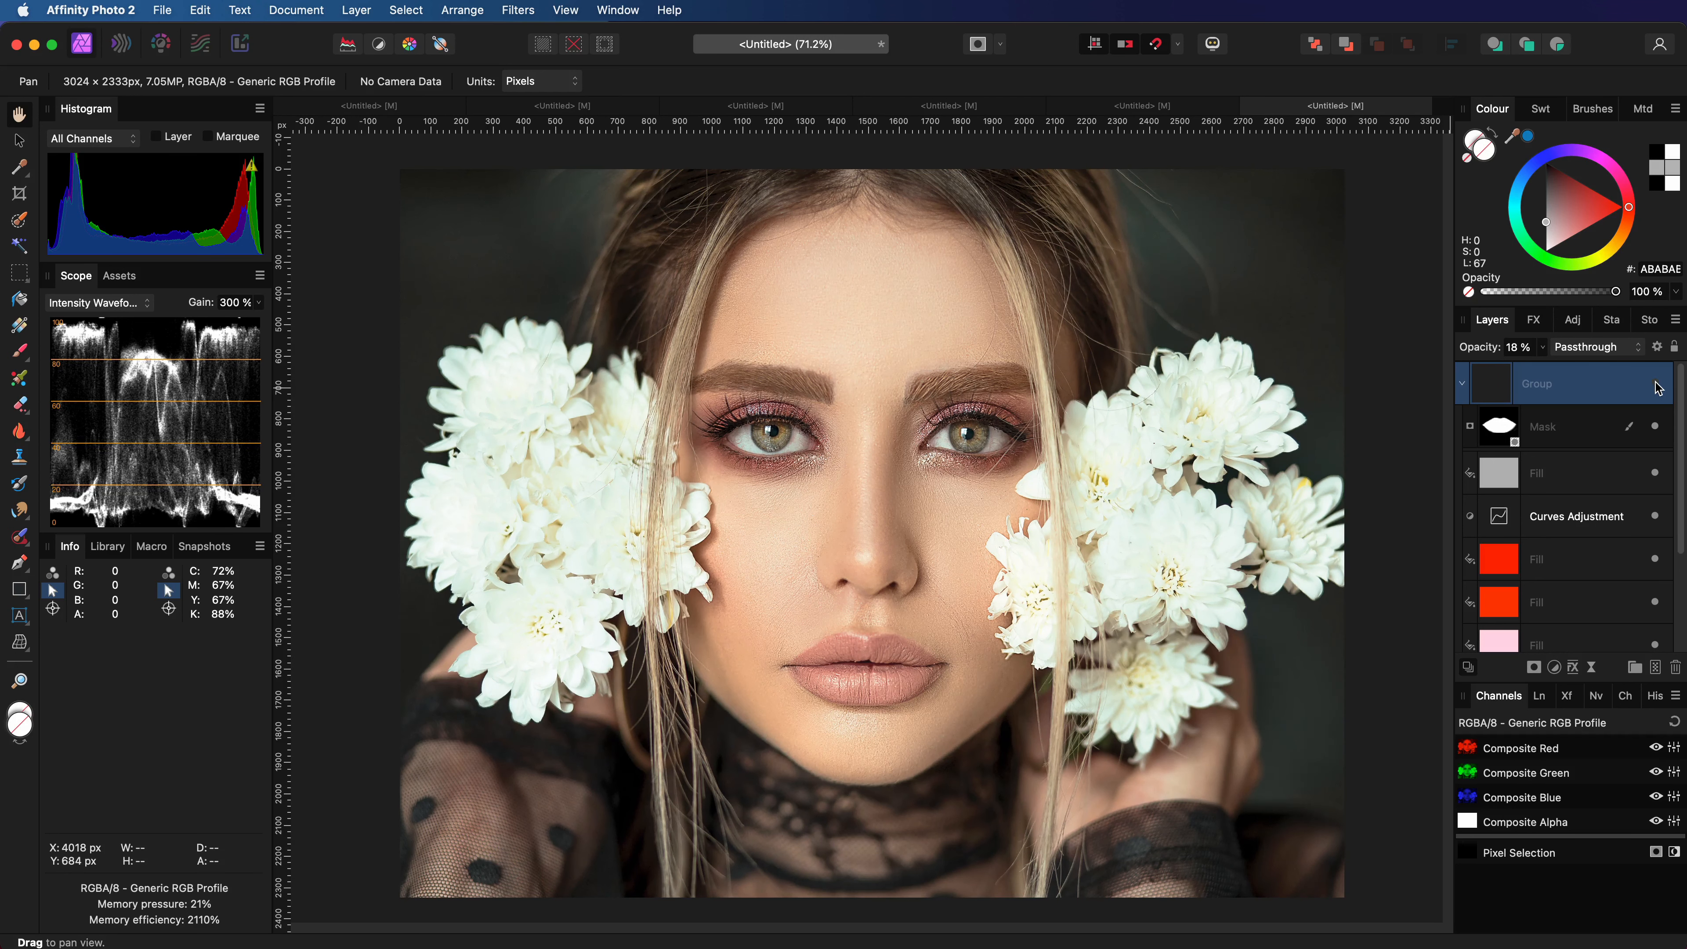
pyautogui.click(1656, 383)
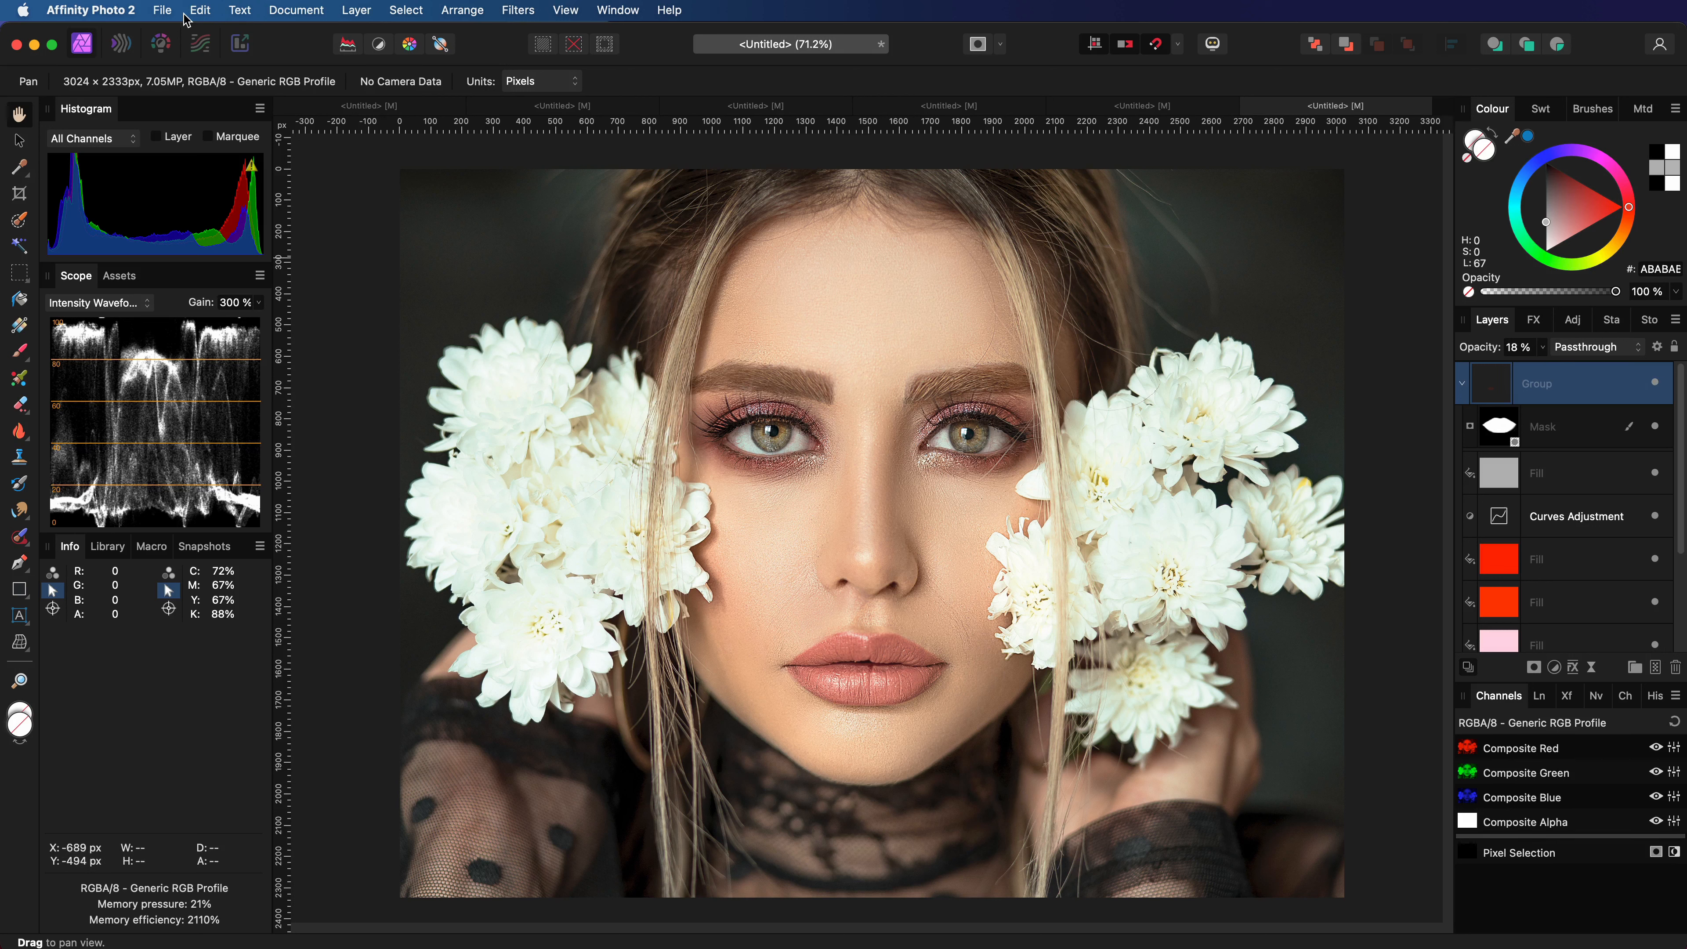
pyautogui.press('0')
# - Add an HSL adjustment above the group's Curves Adjustment with hue shift 24.8°, saturation -45% and luminosity 16%
pyautogui.click(1540, 395)
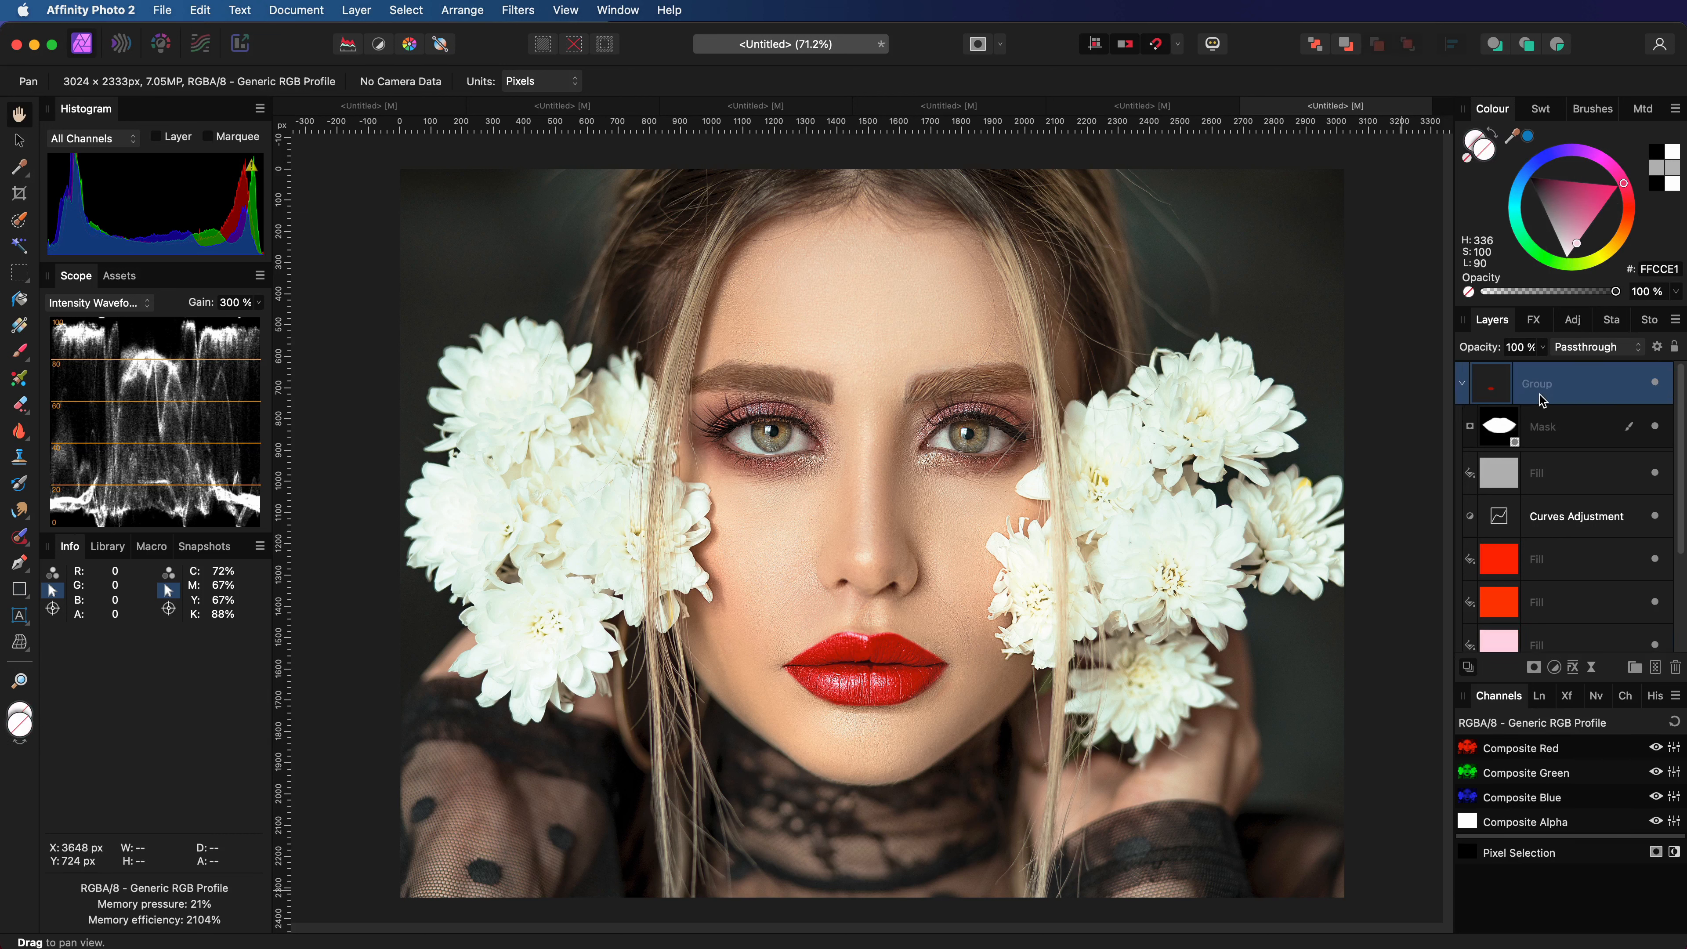
pyautogui.click(1559, 478)
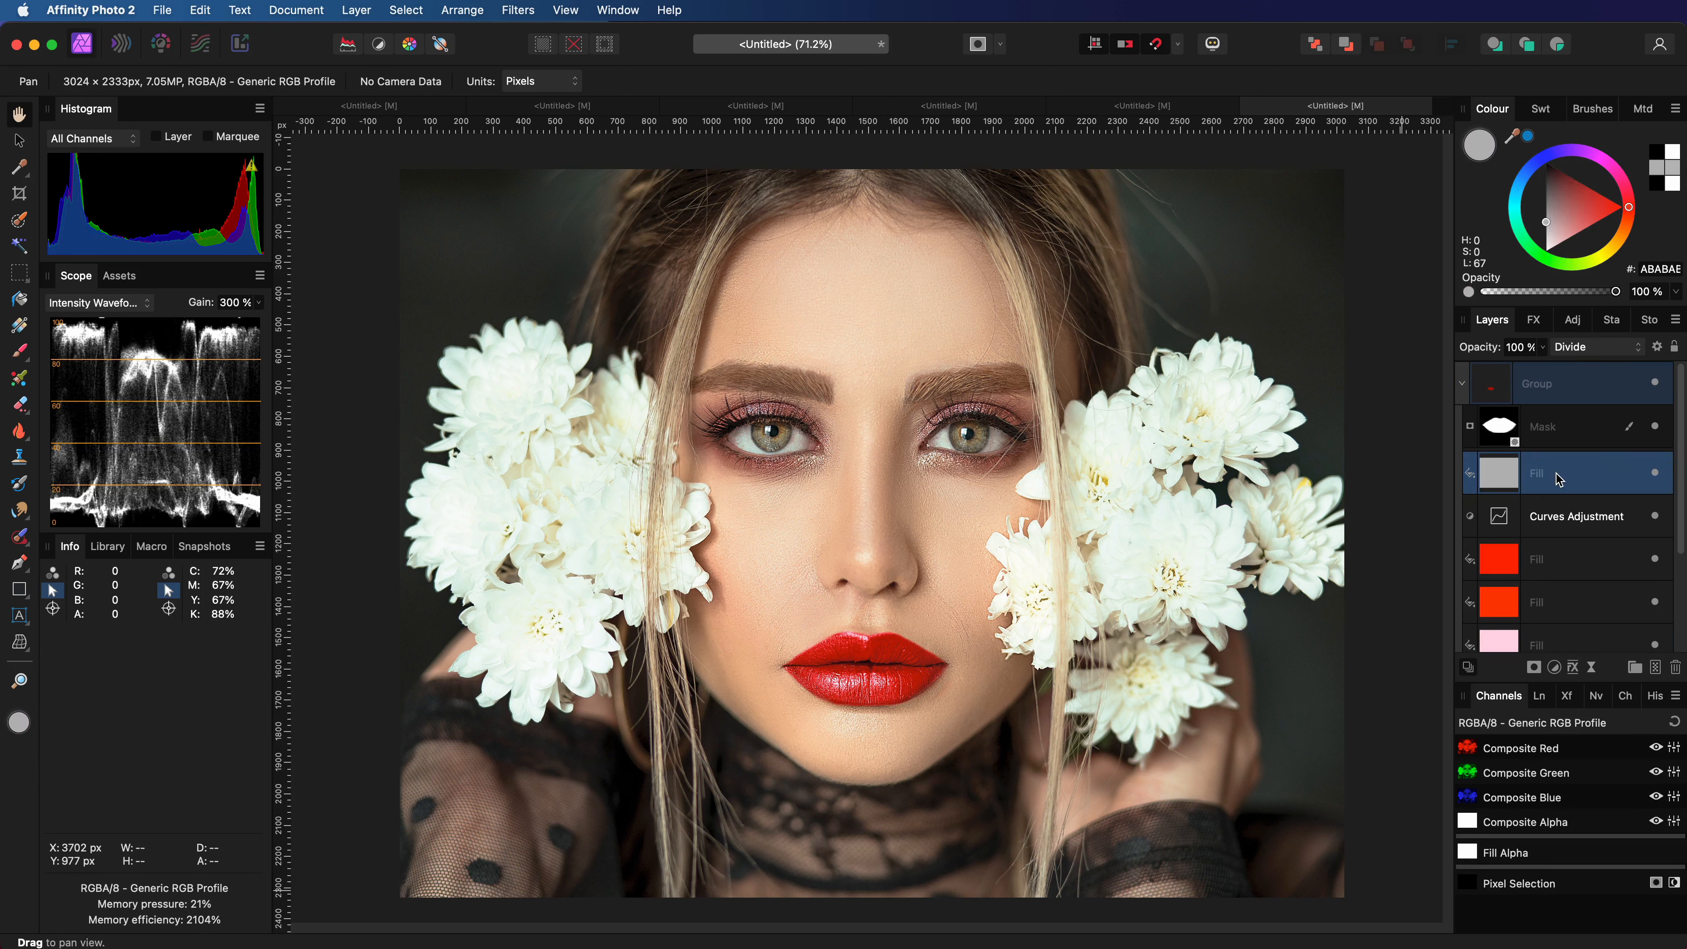
pyautogui.click(1563, 518)
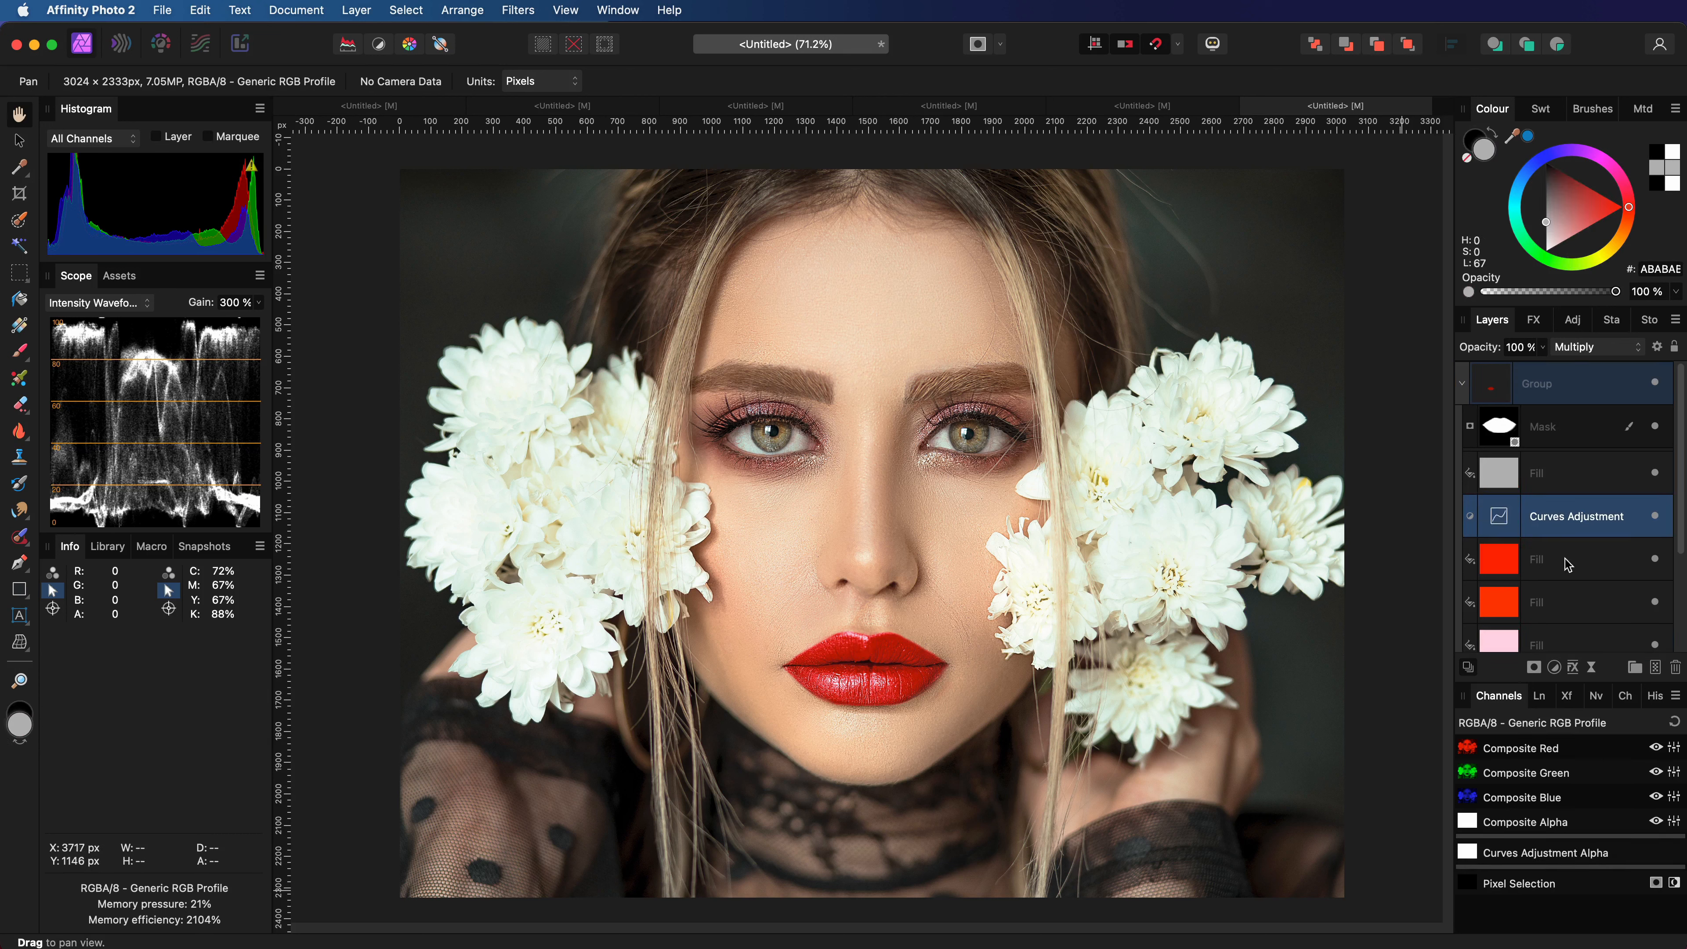
pyautogui.click(1555, 669)
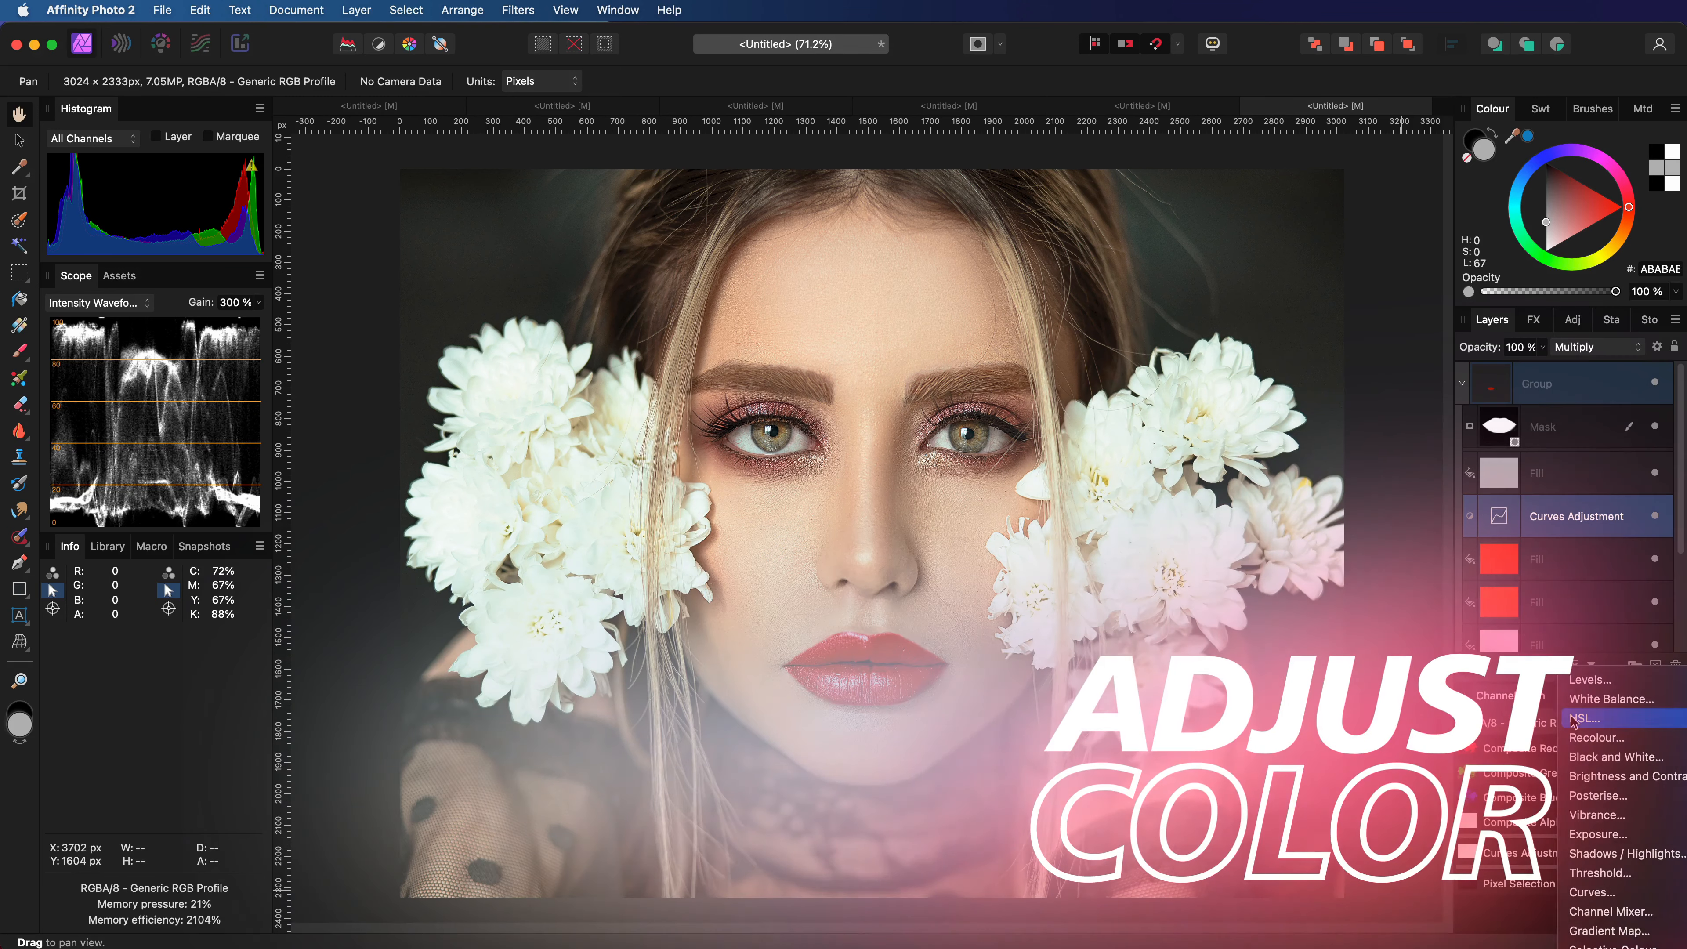
pyautogui.click(1573, 721)
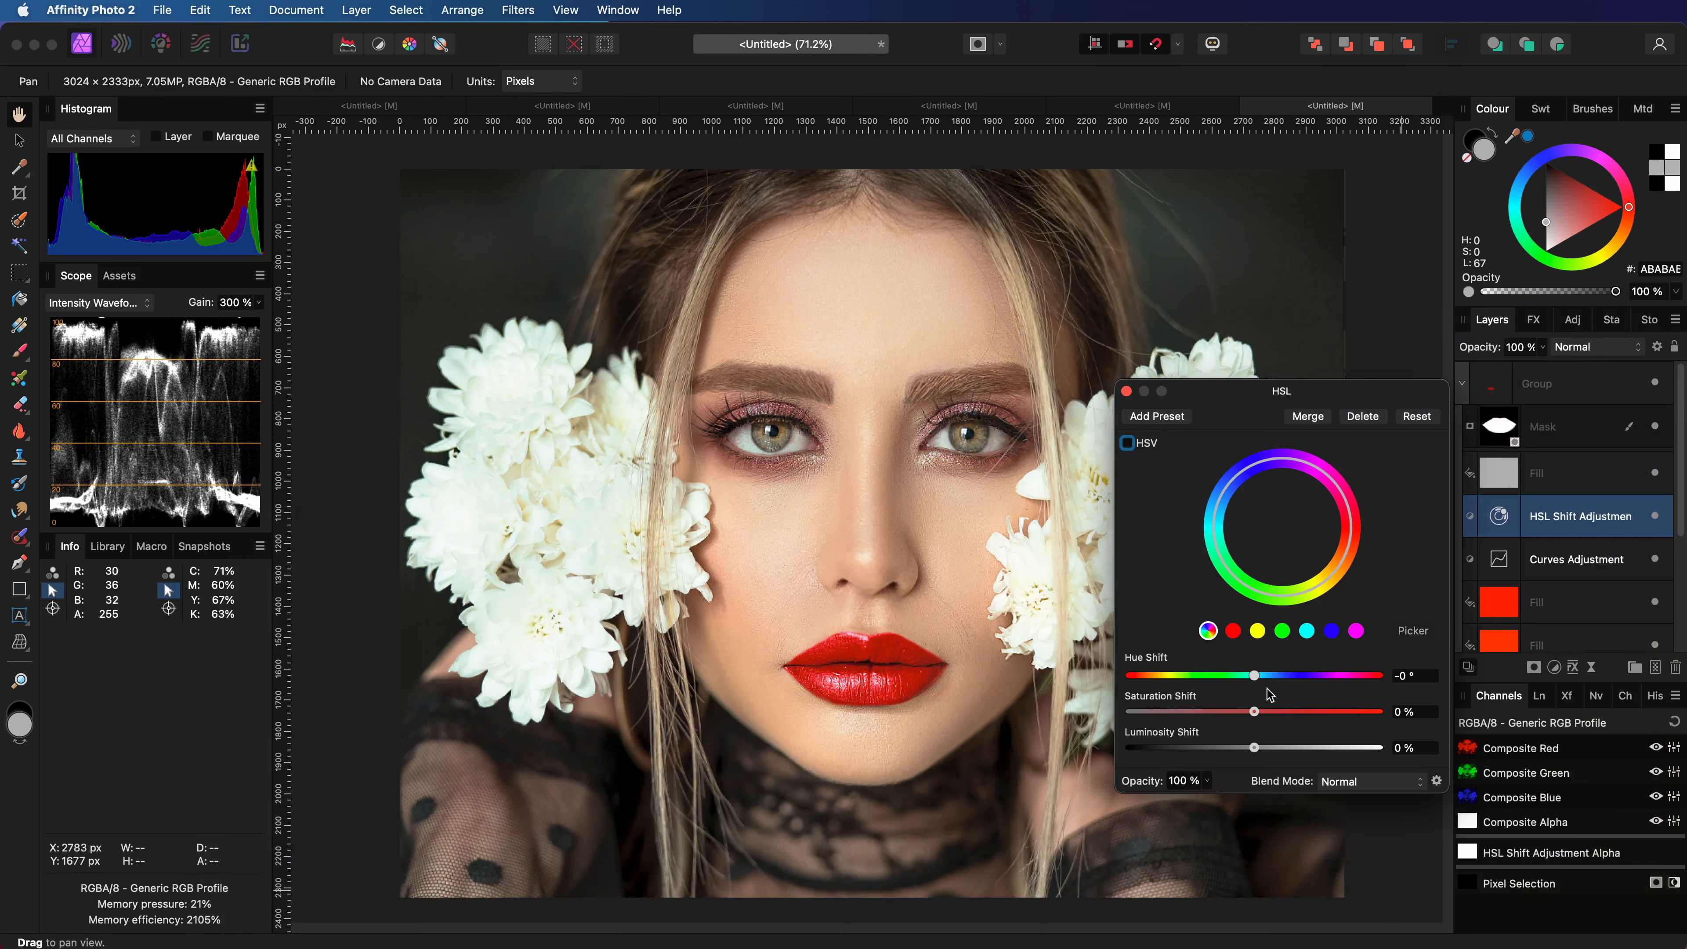
pyautogui.moveTo(1255, 675); pyautogui.dragTo(1266, 748)
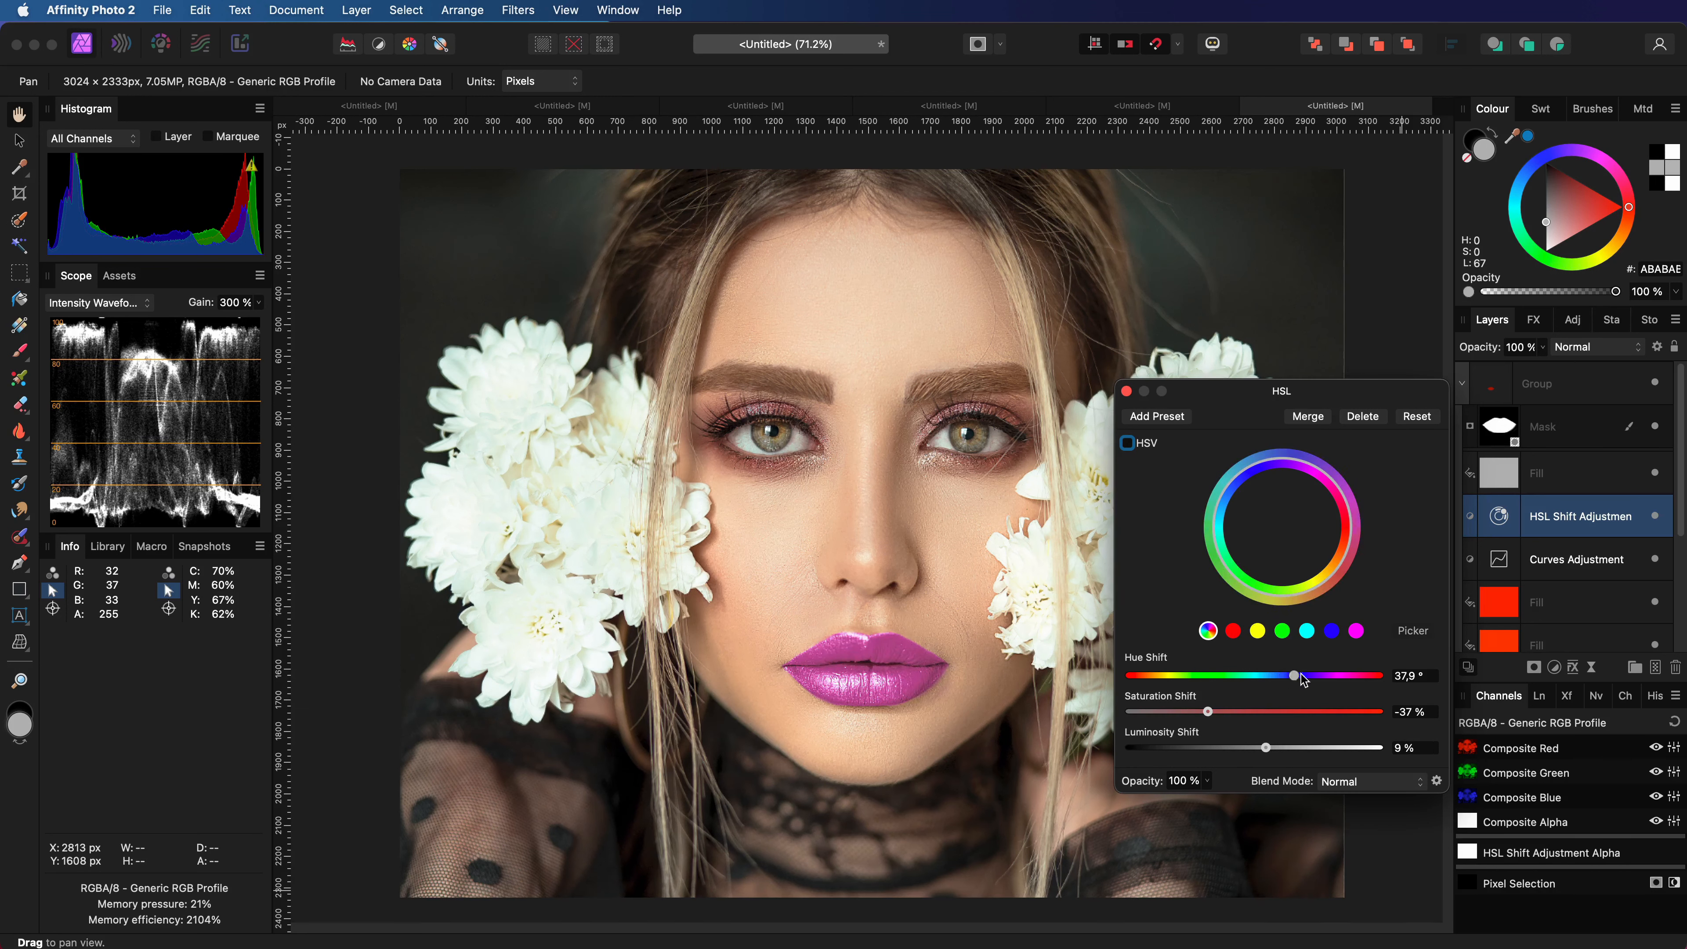
pyautogui.moveTo(1280, 676); pyautogui.dragTo(1274, 748)
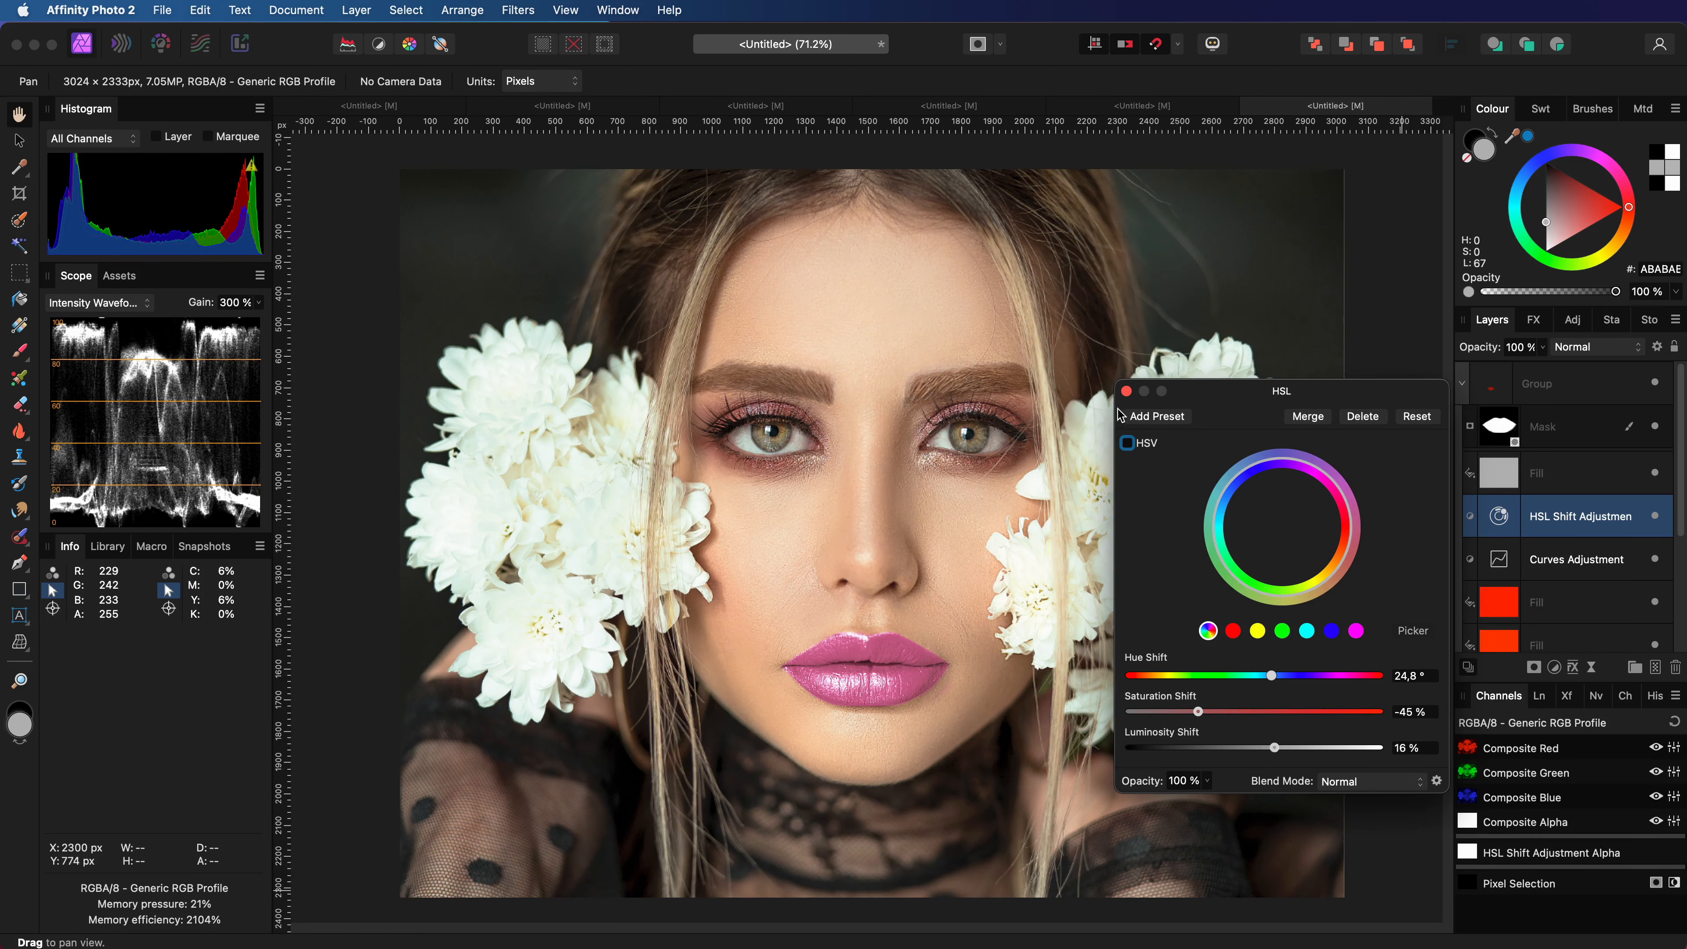